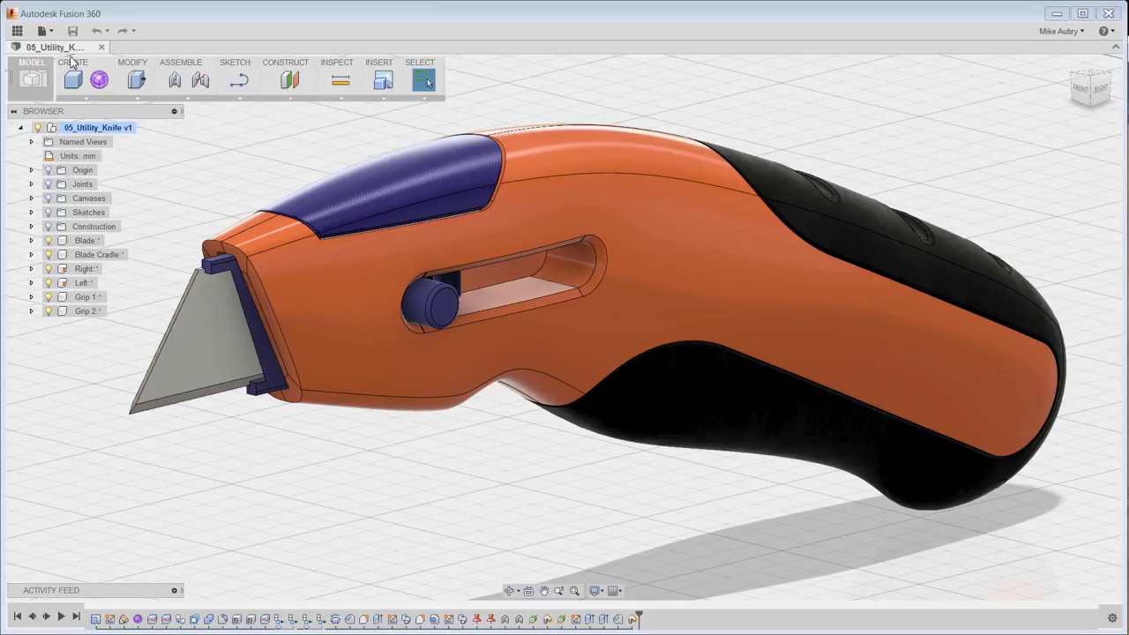
Save a copy of the utility knife design into a new project named 'New Design Project'.
left_click(50, 32)
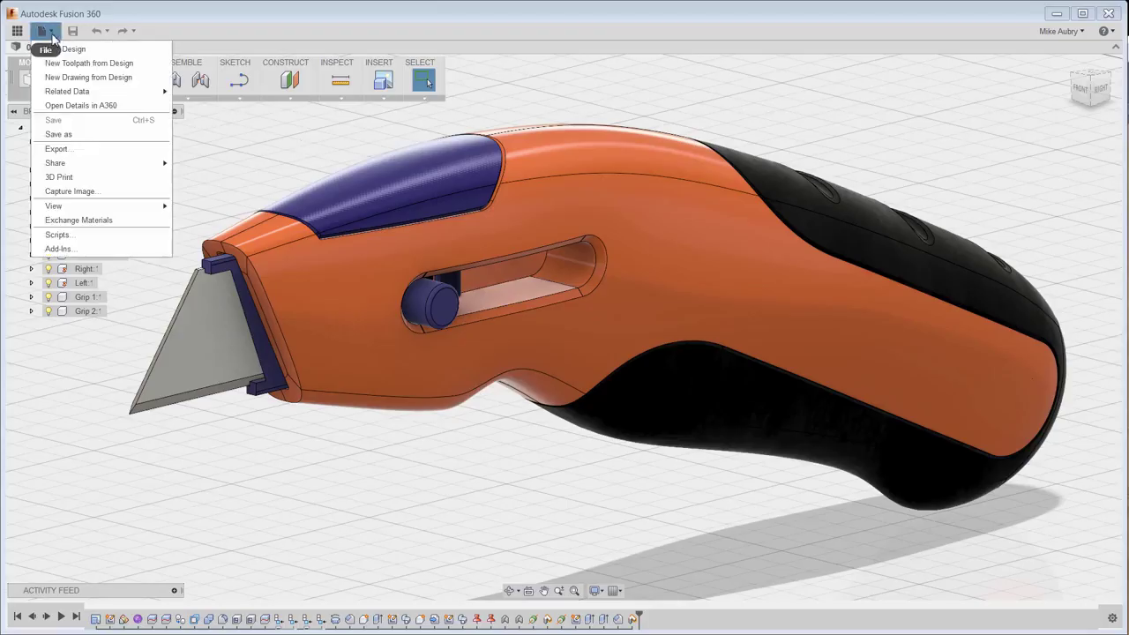
left_click(59, 134)
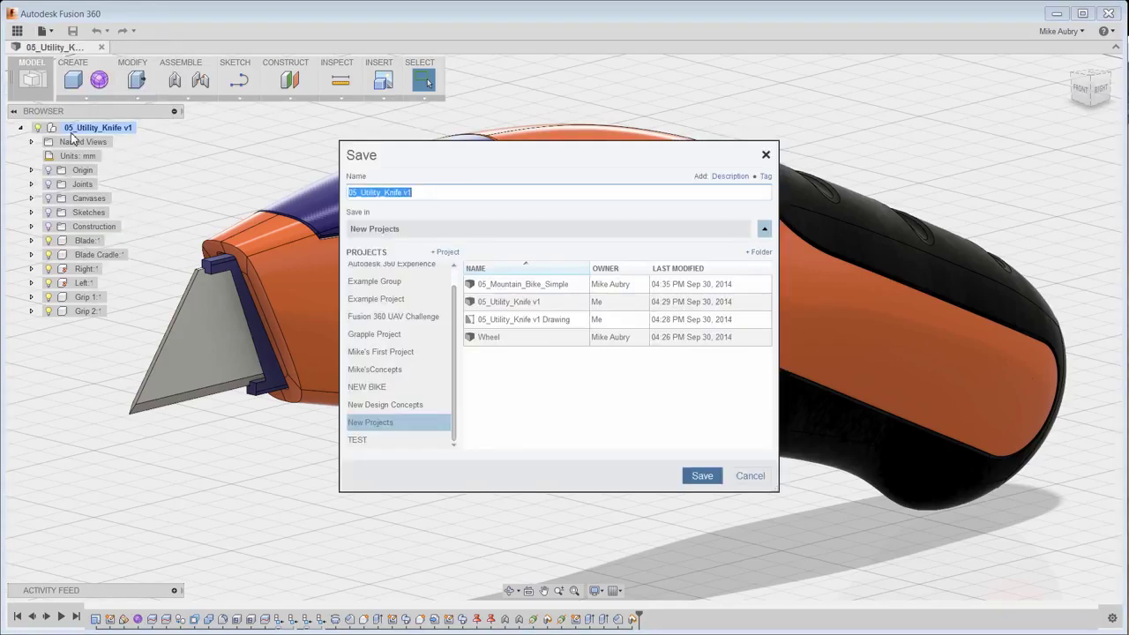
left_click(447, 253)
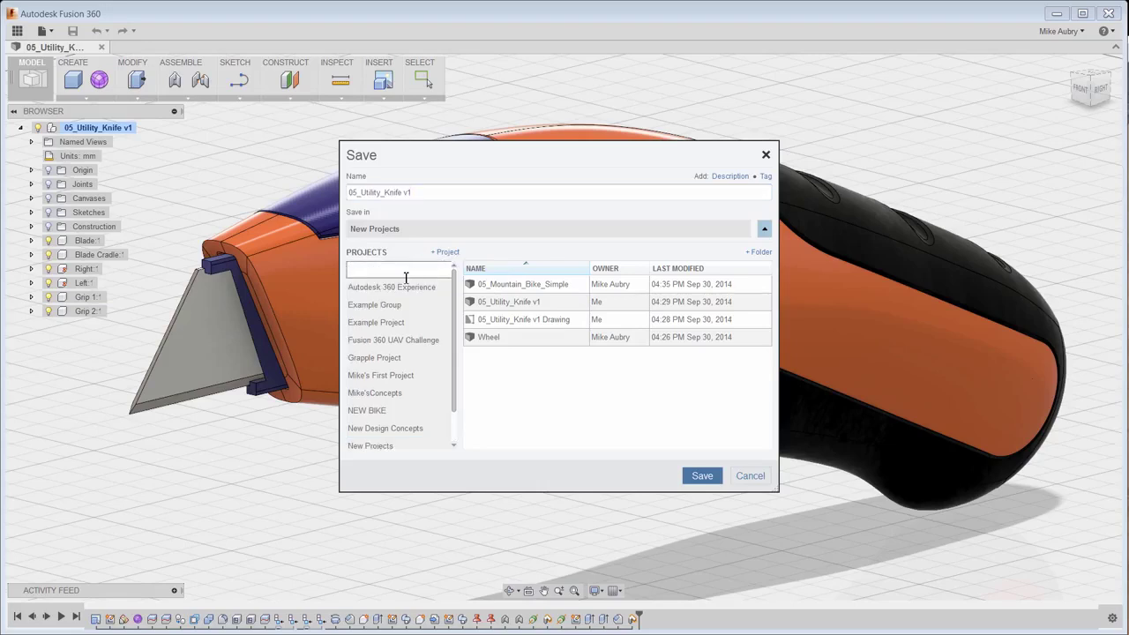
type("New Design Project")
left_click(694, 476)
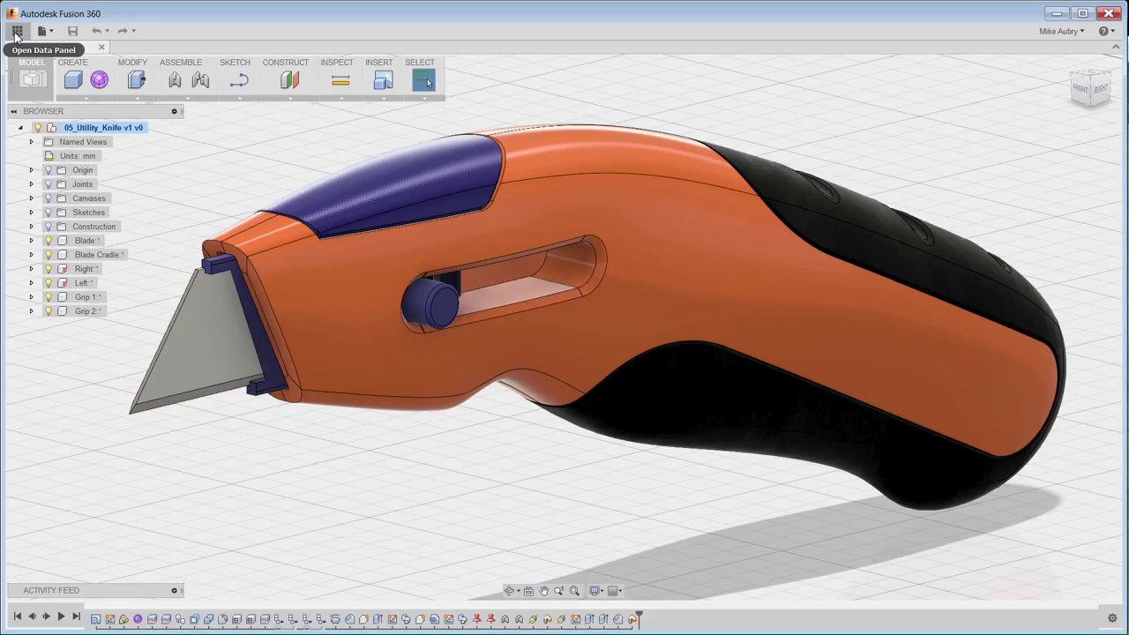
Switch to New Design Project and add 05_Mountain_Bike_Simple to the upload list.
left_click(17, 31)
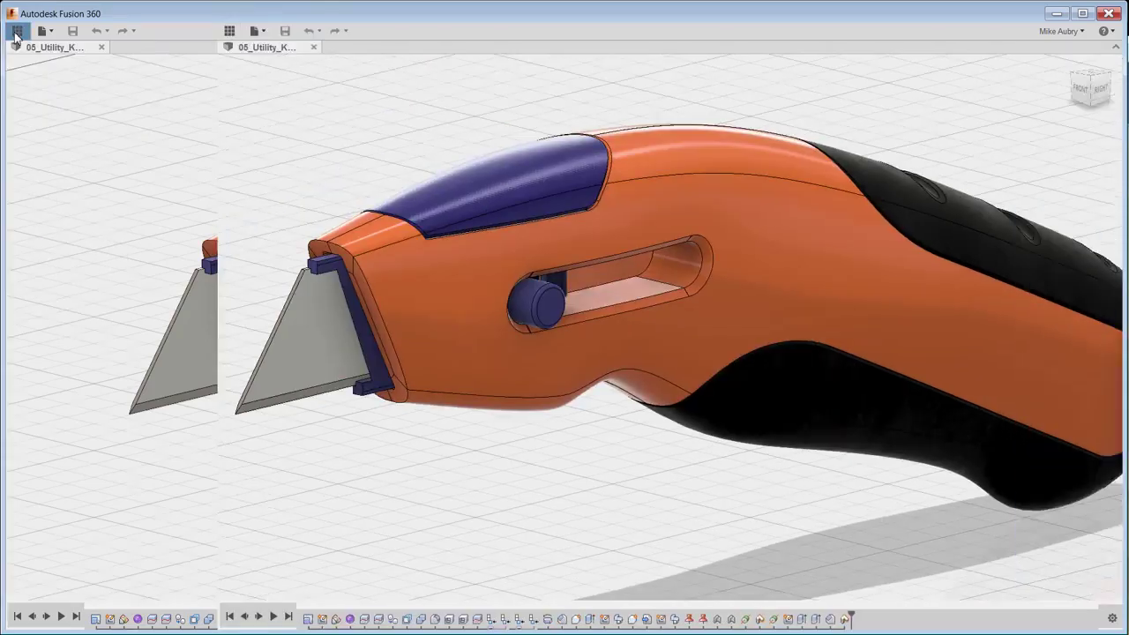
left_click(51, 33)
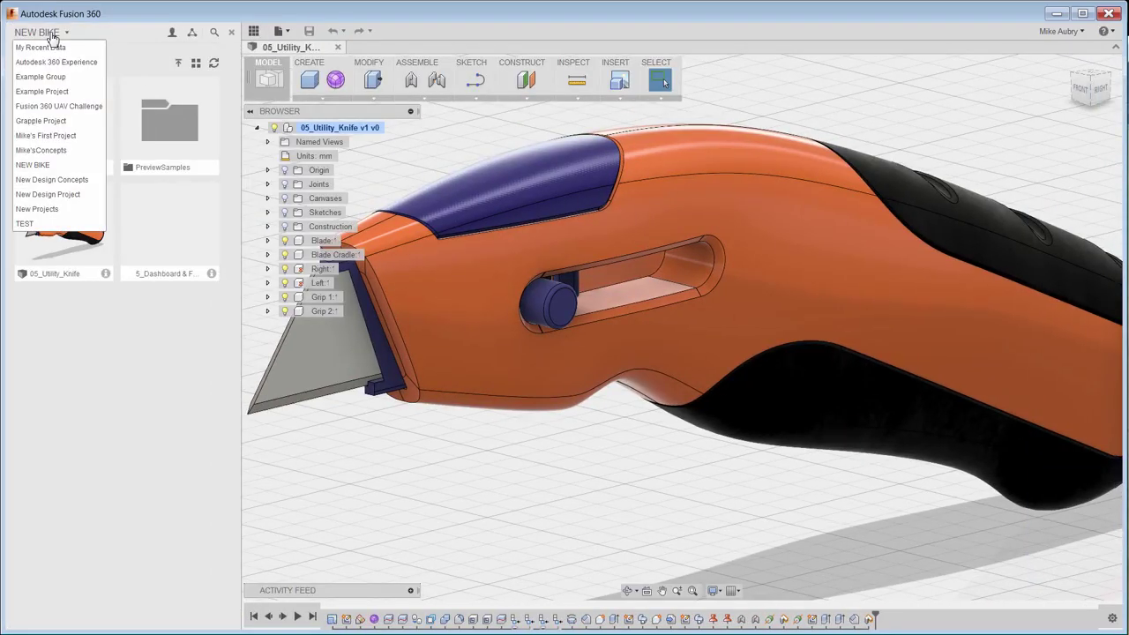
left_click(75, 195)
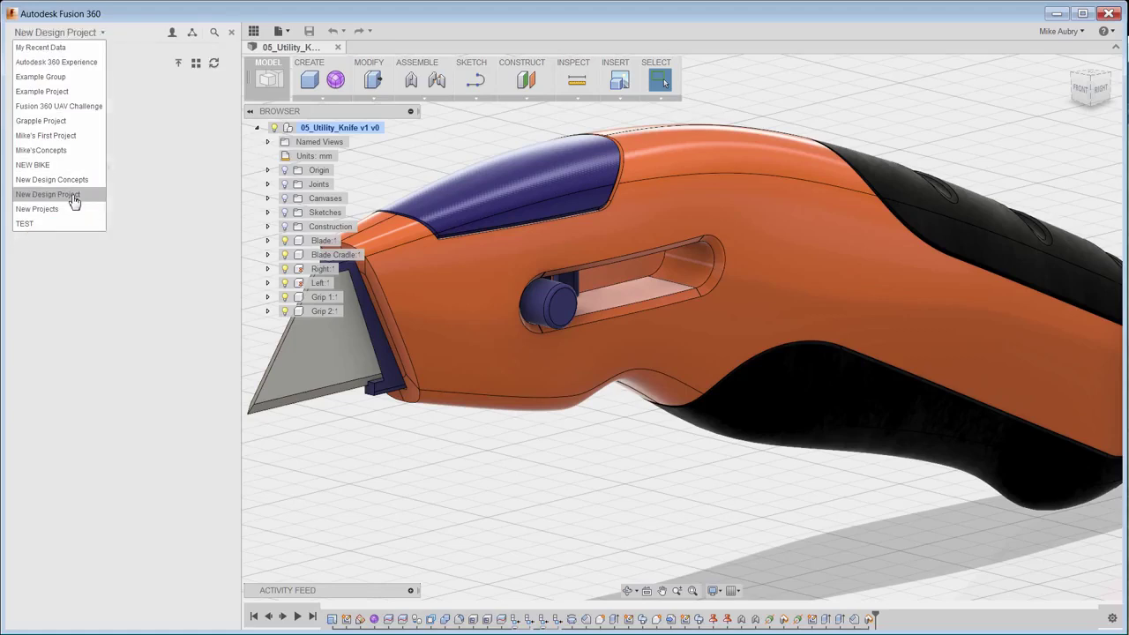
left_click(179, 65)
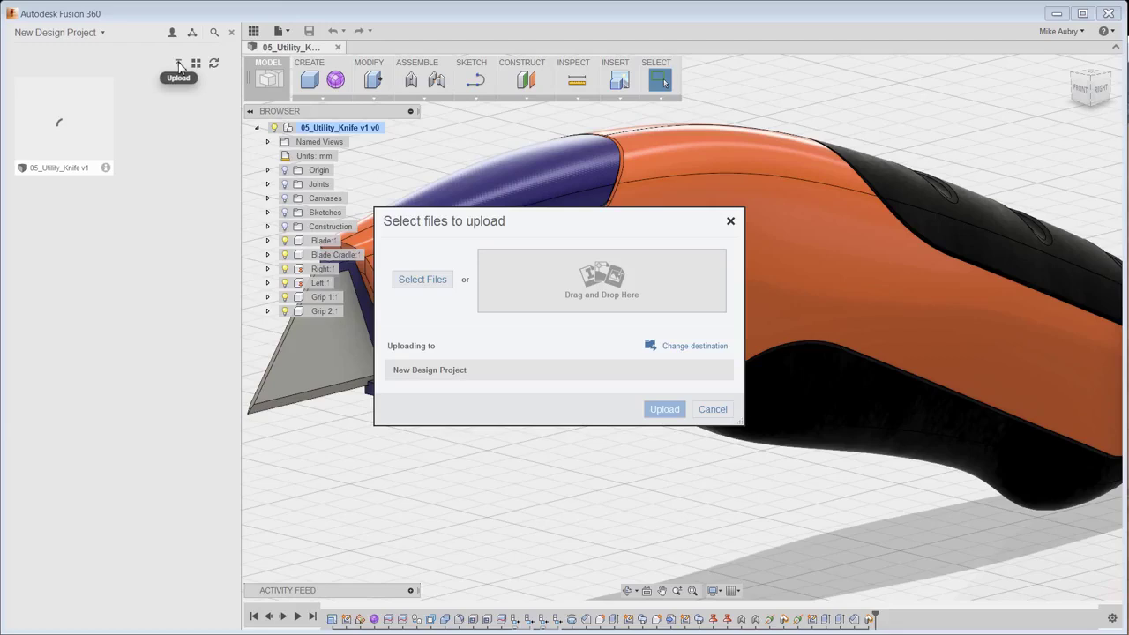
left_click(422, 279)
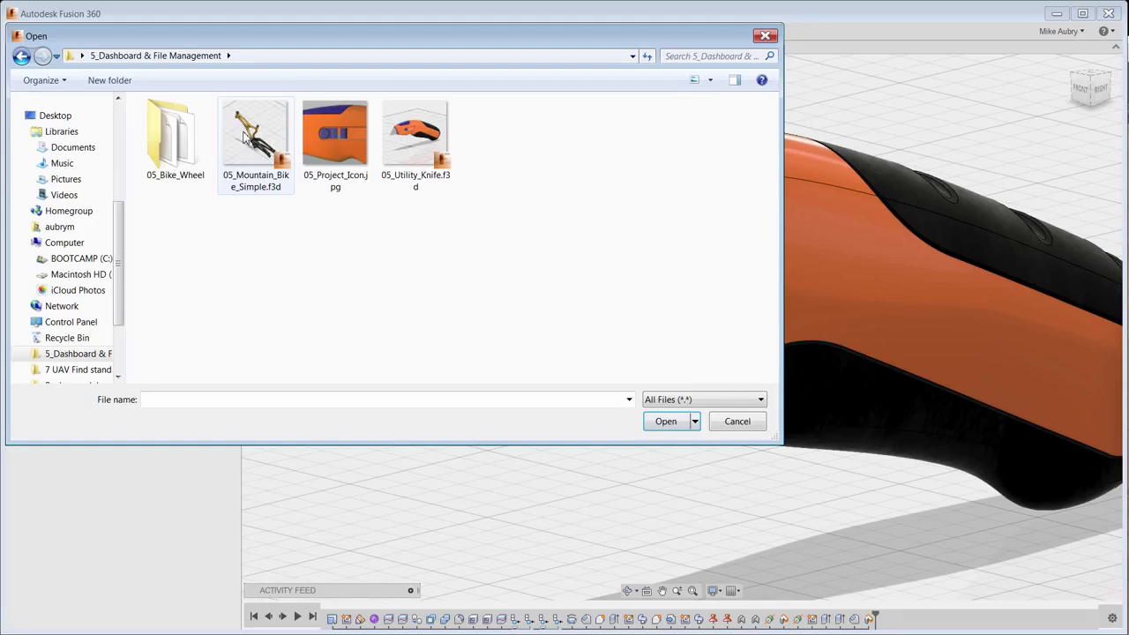
double_click(245, 137)
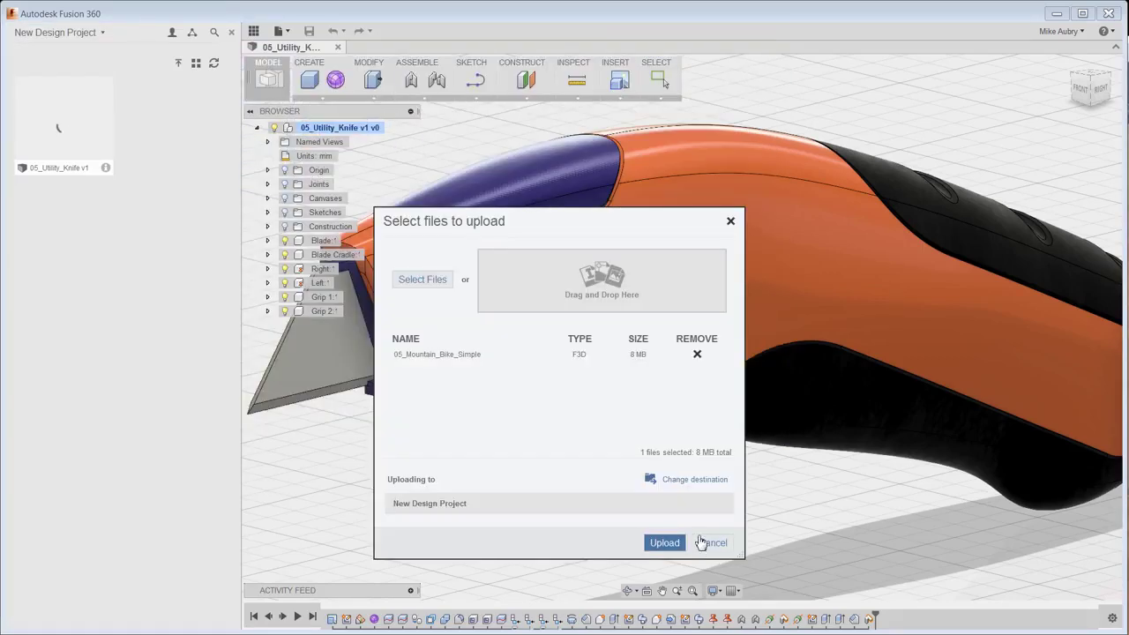
Add the three 05_Bike_Wheel files (felga, opona, Wheel.SLDASM) and complete the upload.
left_click(434, 287)
double_click(172, 141)
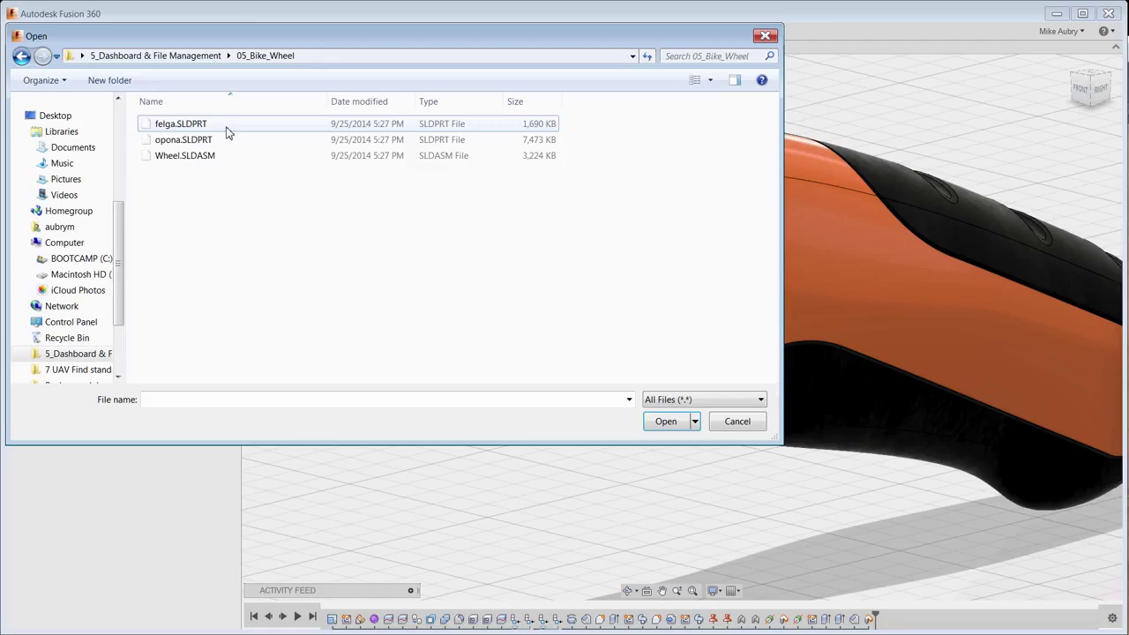
left_click(227, 131)
left_click(218, 160, "shift")
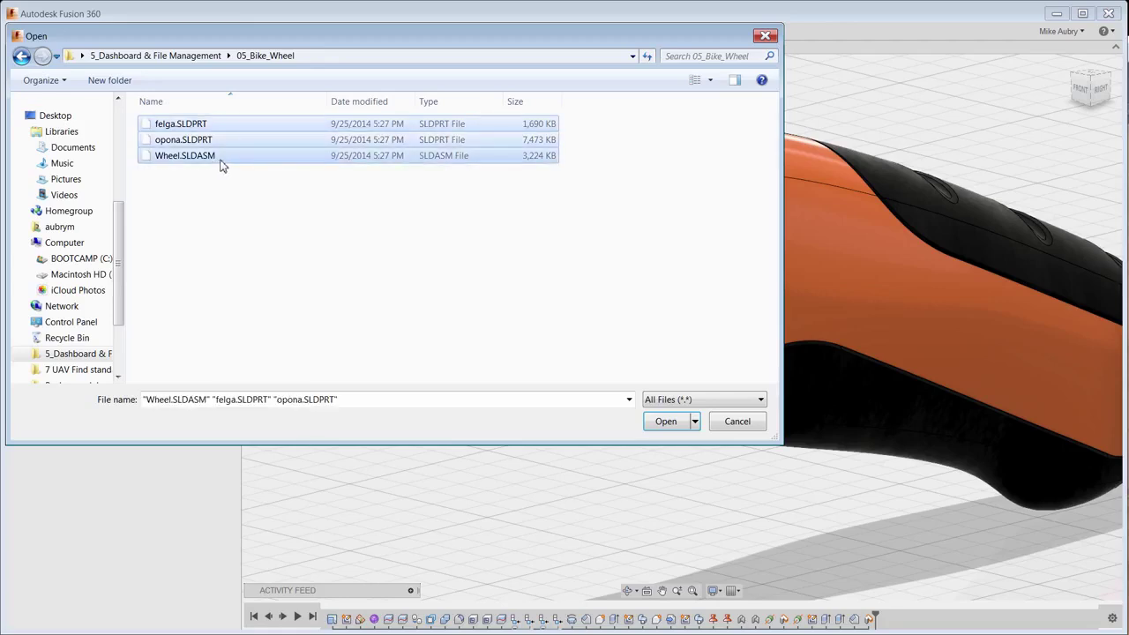
left_click(666, 420)
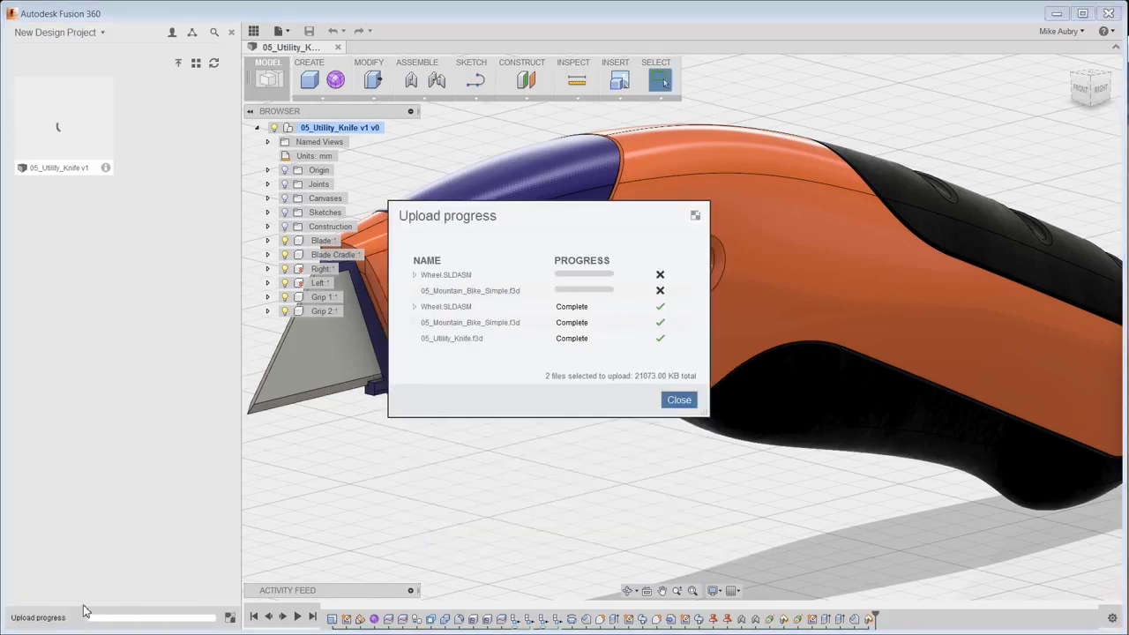
left_click(678, 400)
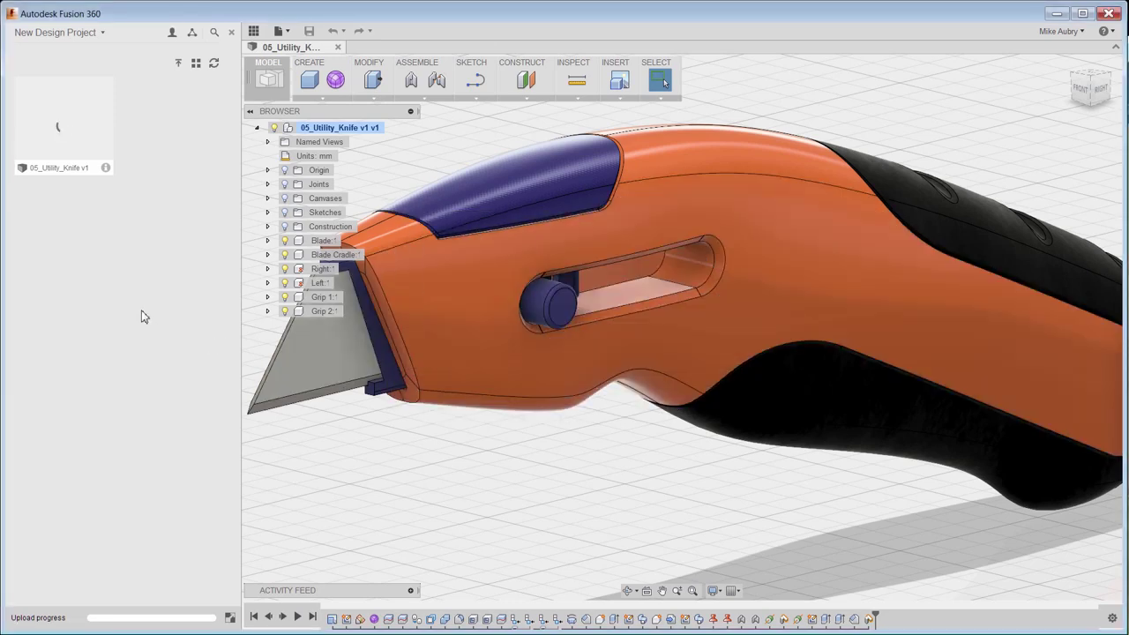
Apply the Plastic - Glossy (Green) appearance to the knife's orange body.
left_click(255, 31)
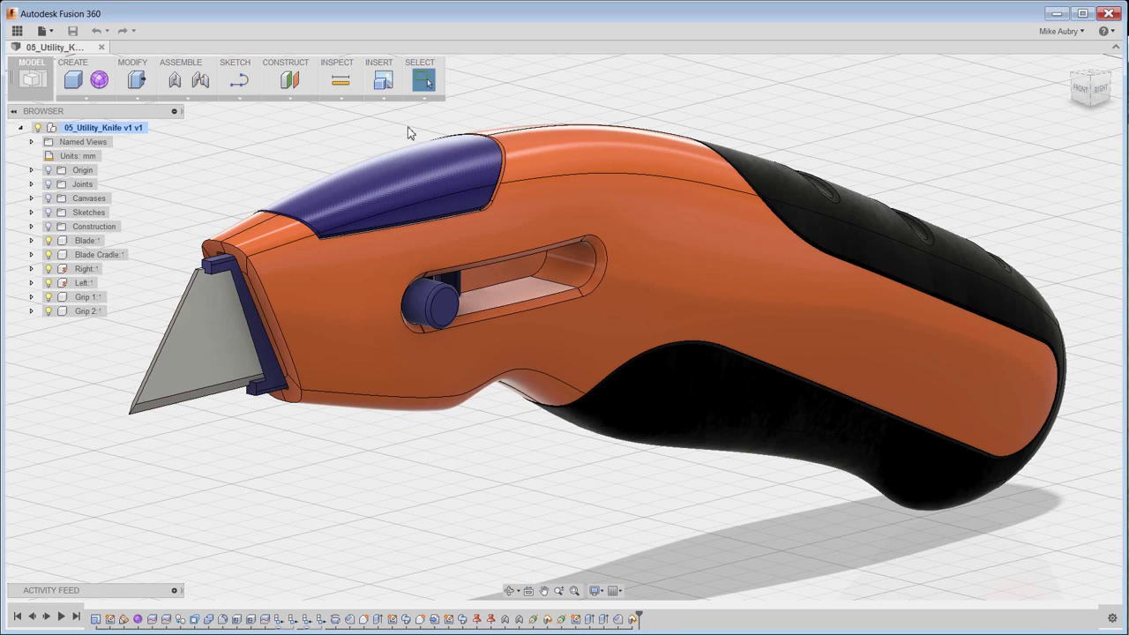
right_click(580, 93)
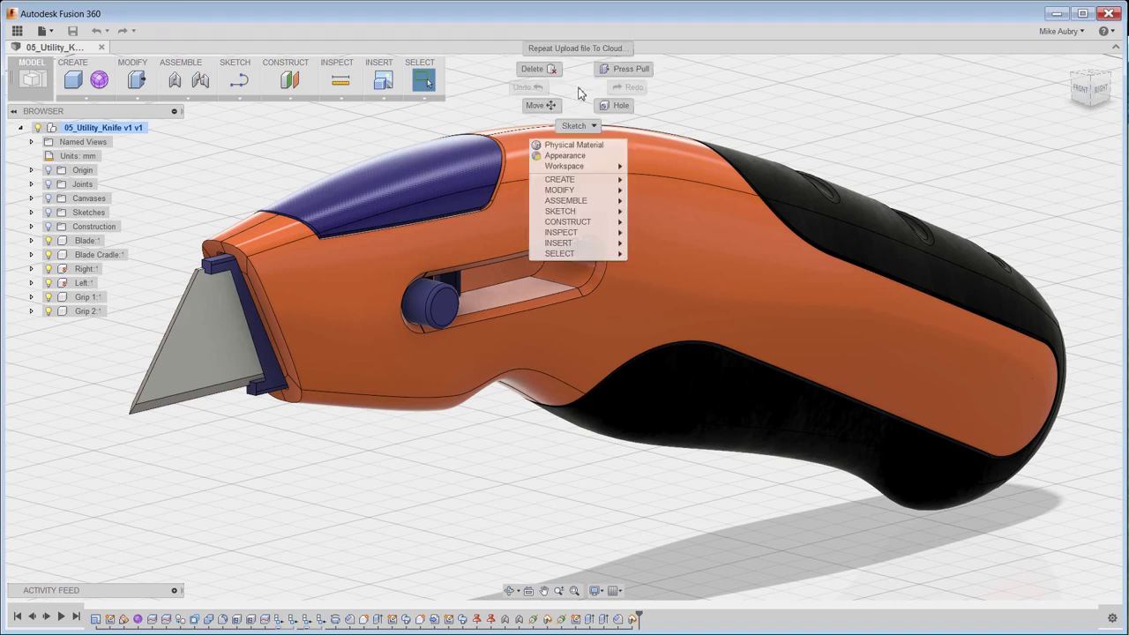
left_click(589, 156)
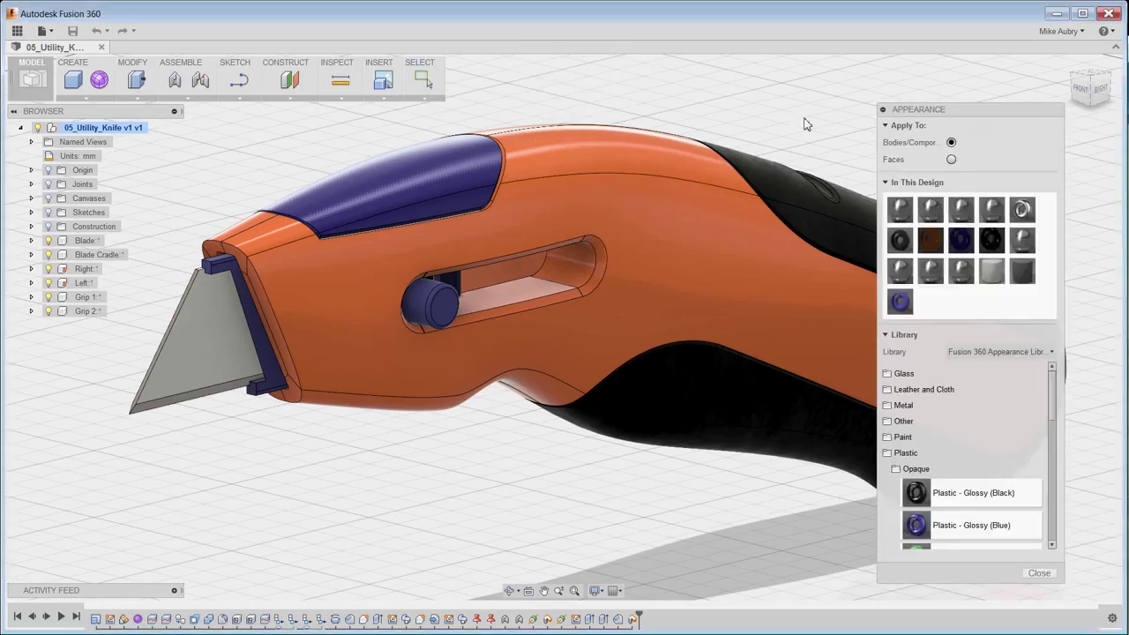
scroll(959, 468, "down", 3)
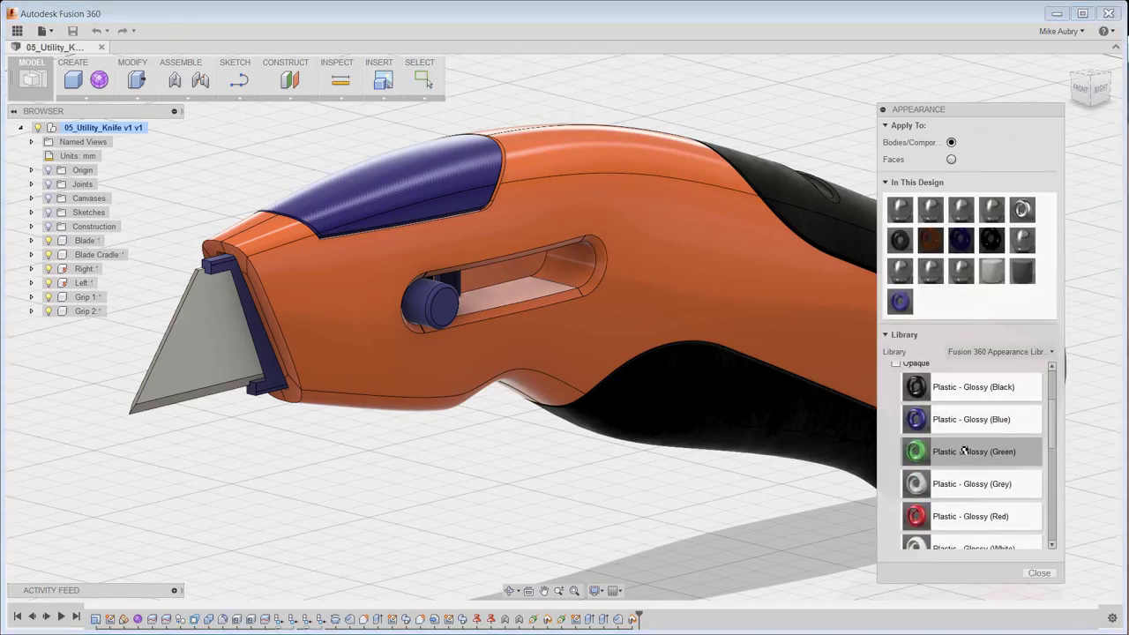
left_click_drag(963, 452, 529, 279)
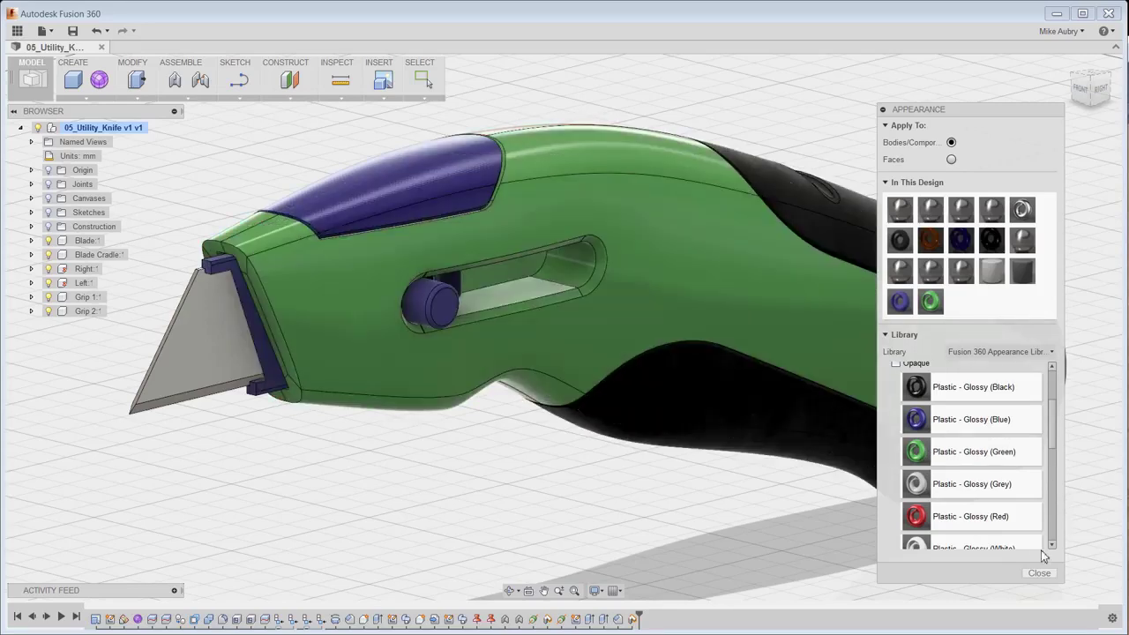
left_click(1038, 572)
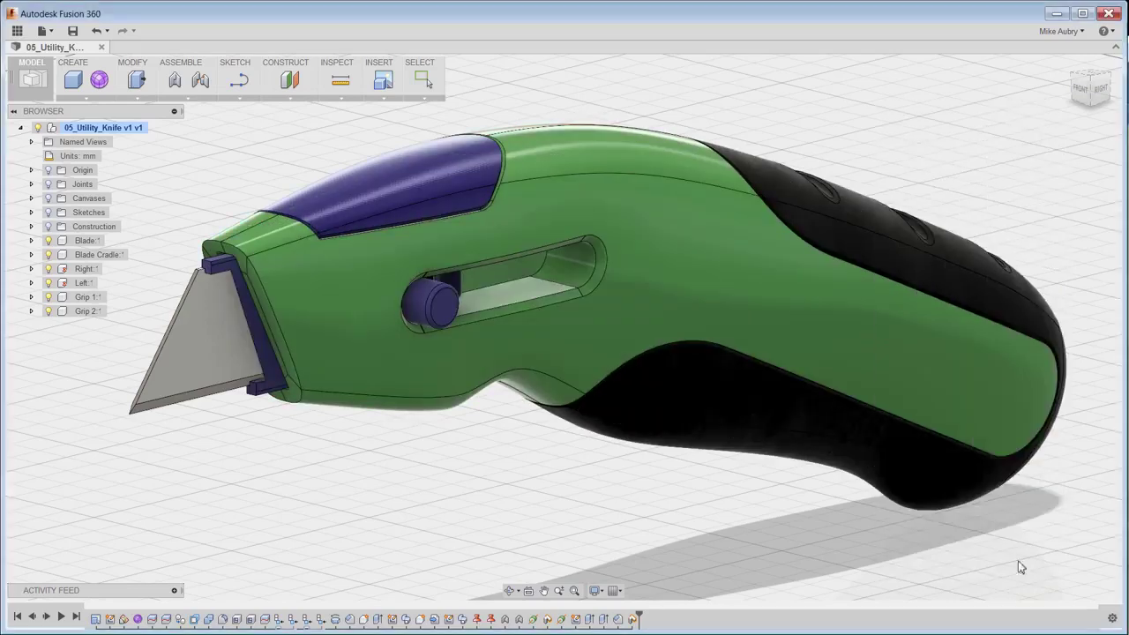
Save a new version described 'Changed Material to Green'.
left_click(78, 33)
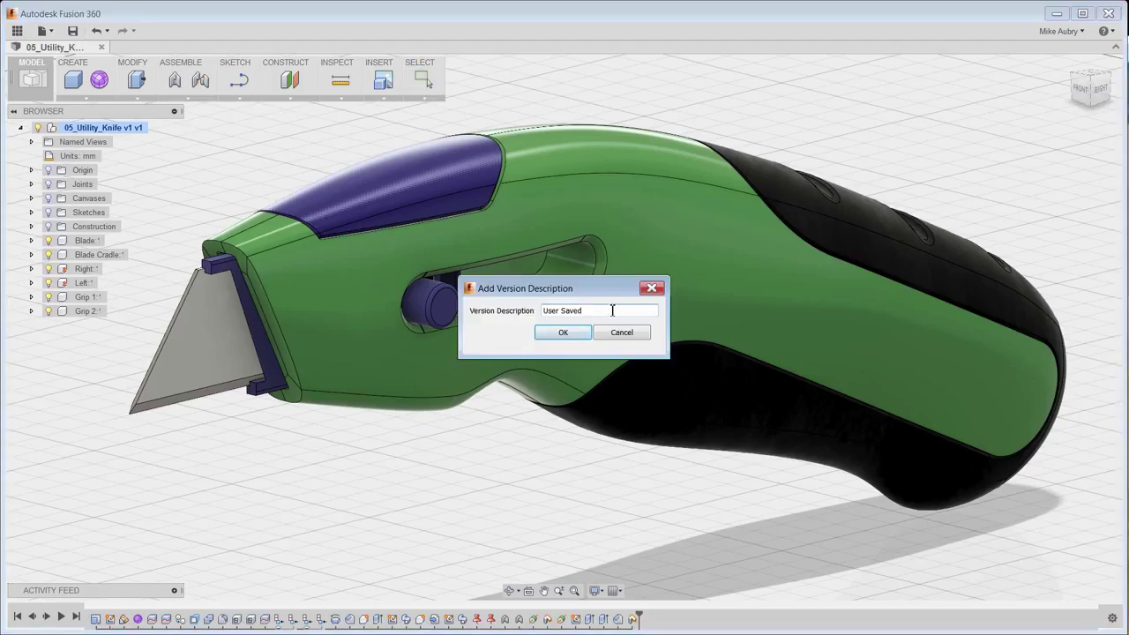
key("ctrl+a")
type("Changed Material to Greee")
left_click(538, 339)
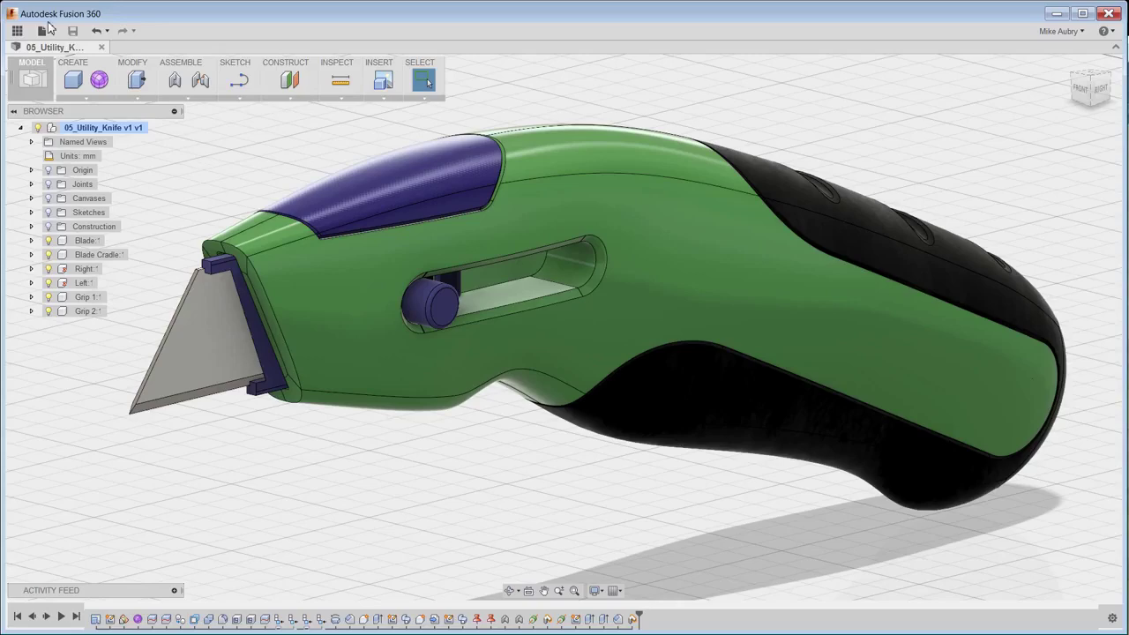
Invite a colleague to New Design Project by entering their e-mail address under Project Members.
left_click(17, 30)
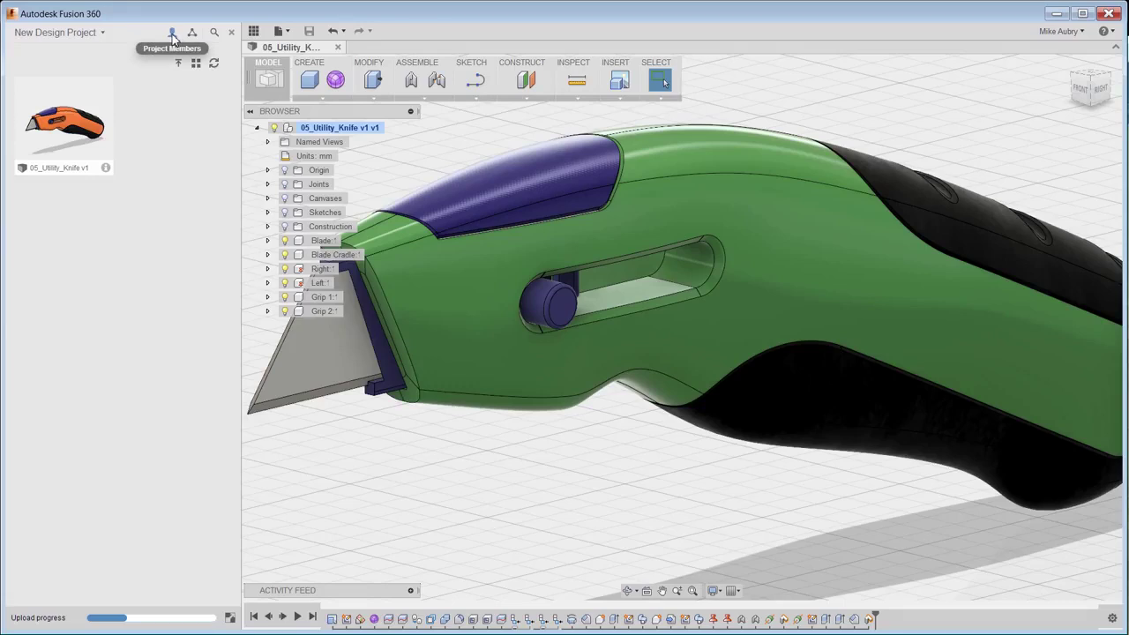
left_click(173, 35)
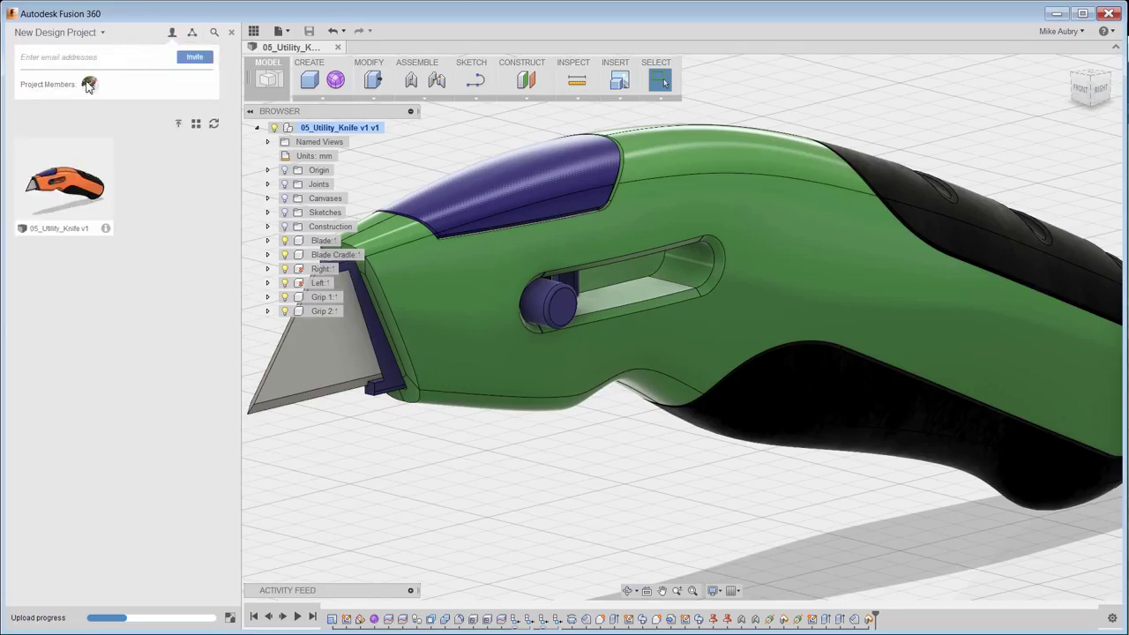
key("Return")
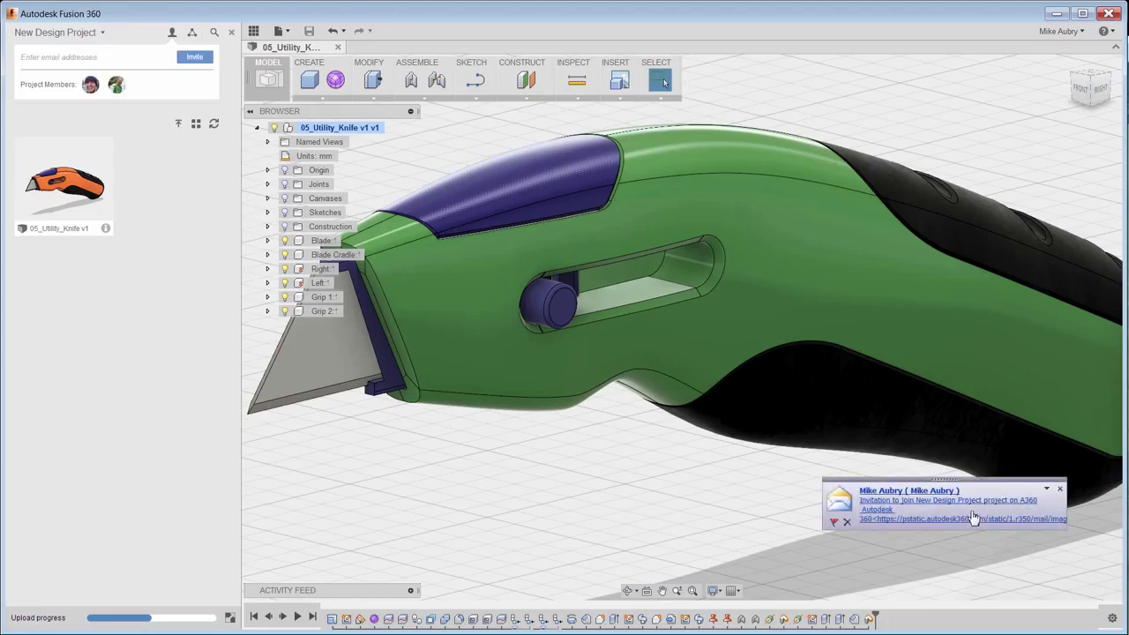
left_click(953, 509)
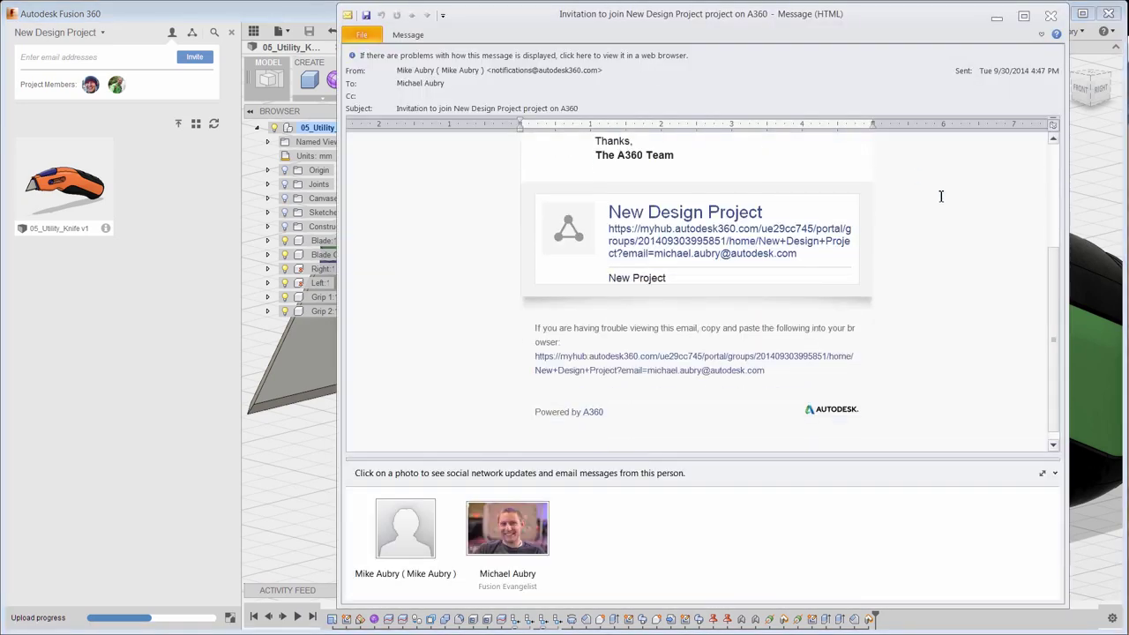
scroll(941, 196, "up", 3)
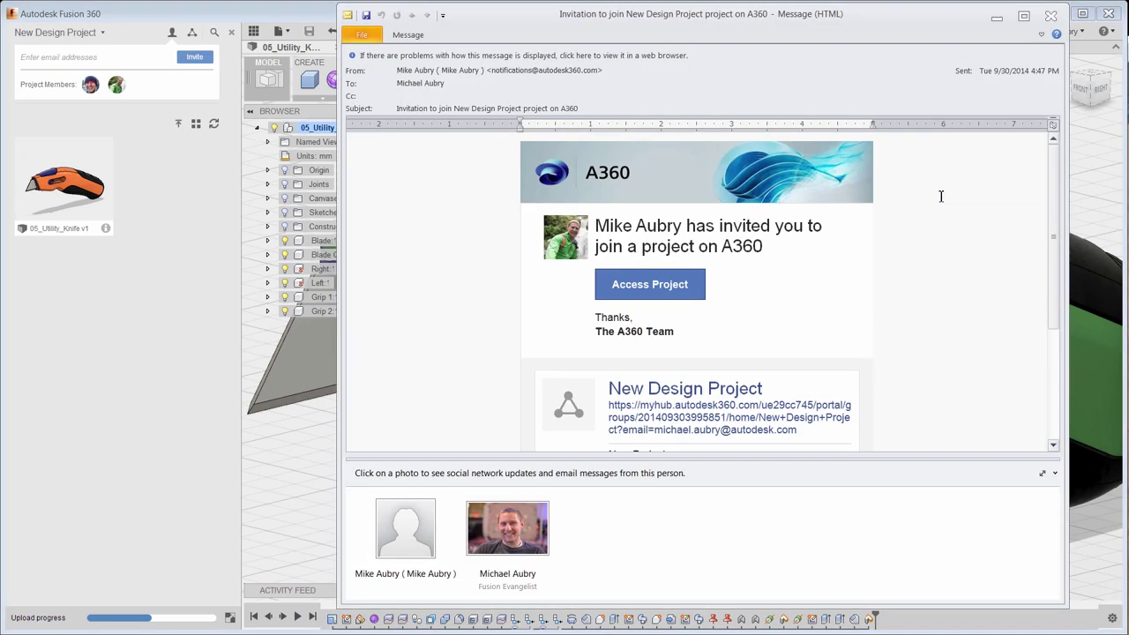
left_click(1047, 20)
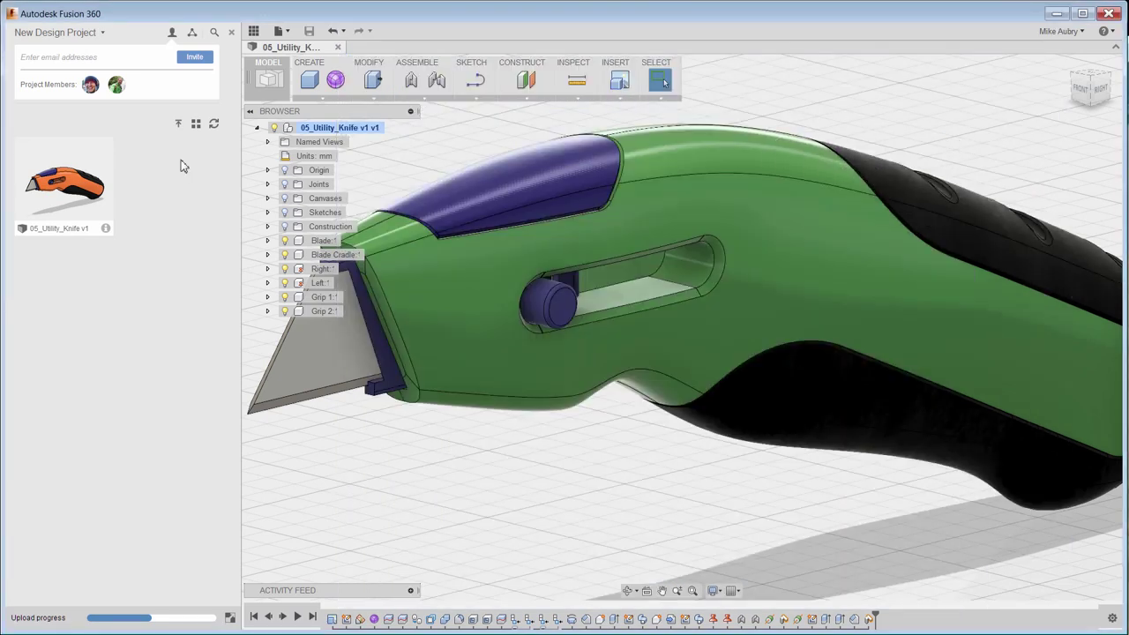
Retract the blade into the knife handle and capture the position in the timeline.
left_click(254, 33)
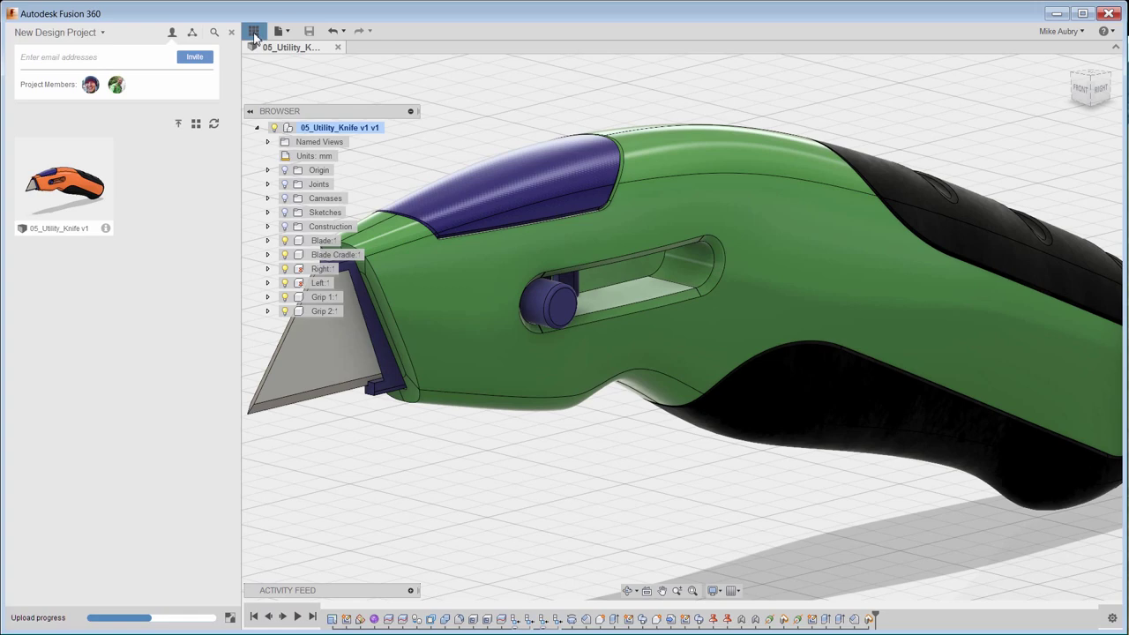
left_click(254, 33)
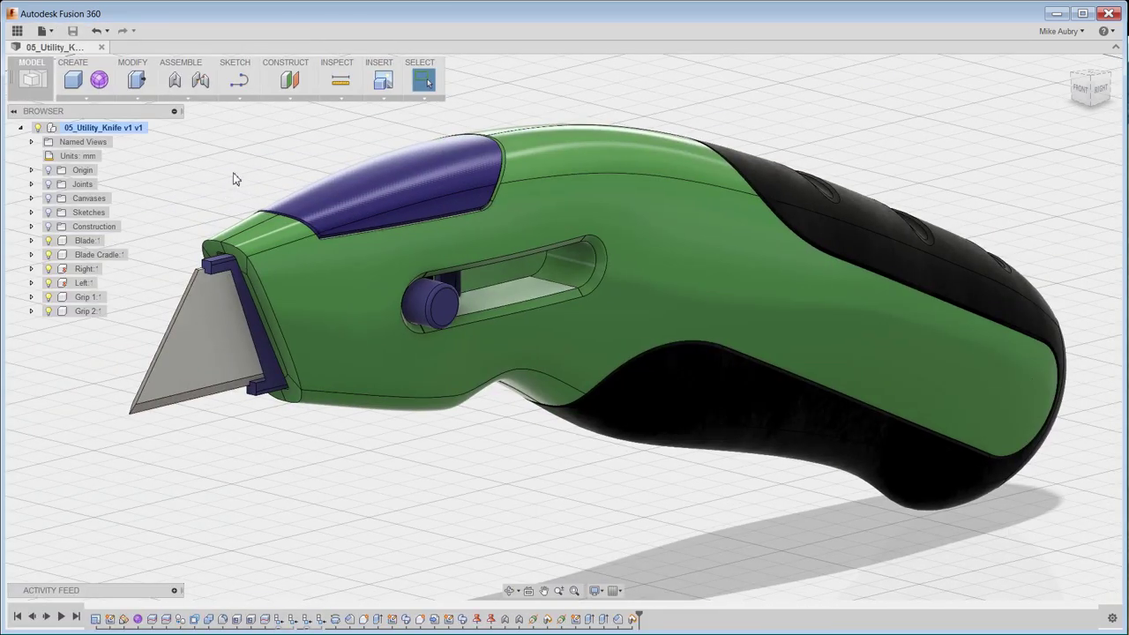
left_click_drag(442, 310, 680, 263)
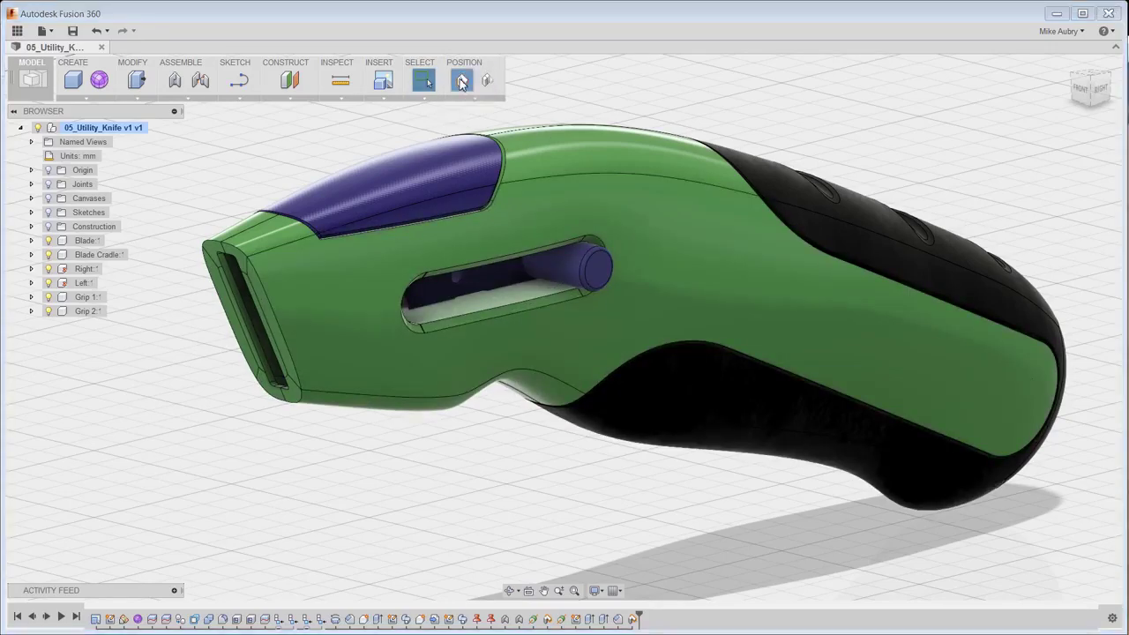
left_click(463, 80)
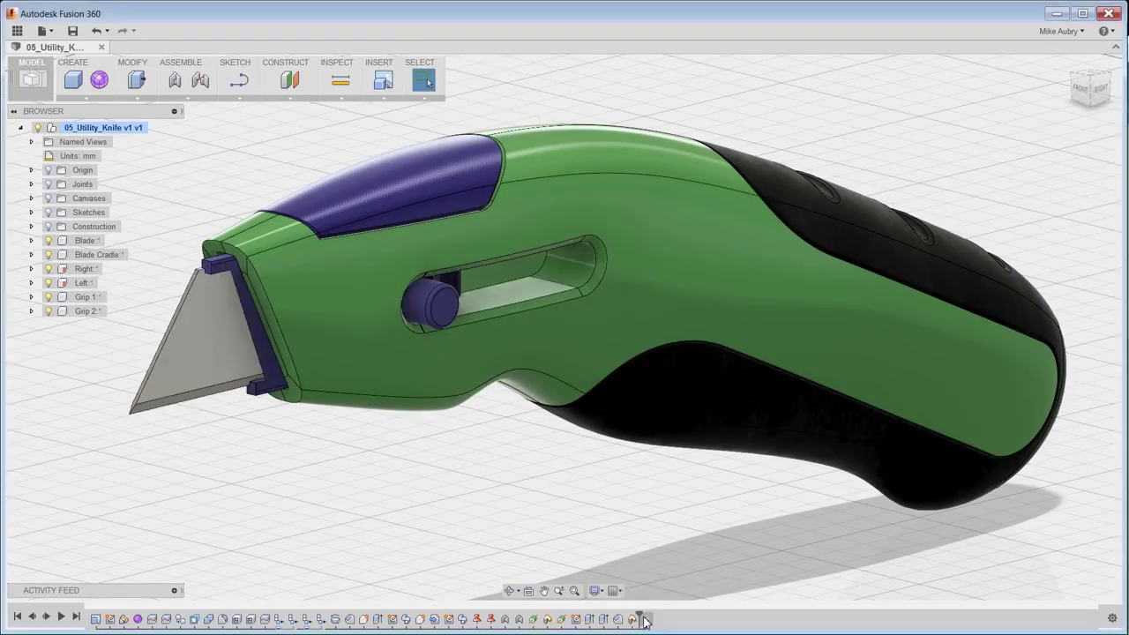
left_click_drag(653, 620, 657, 617)
left_click(657, 618)
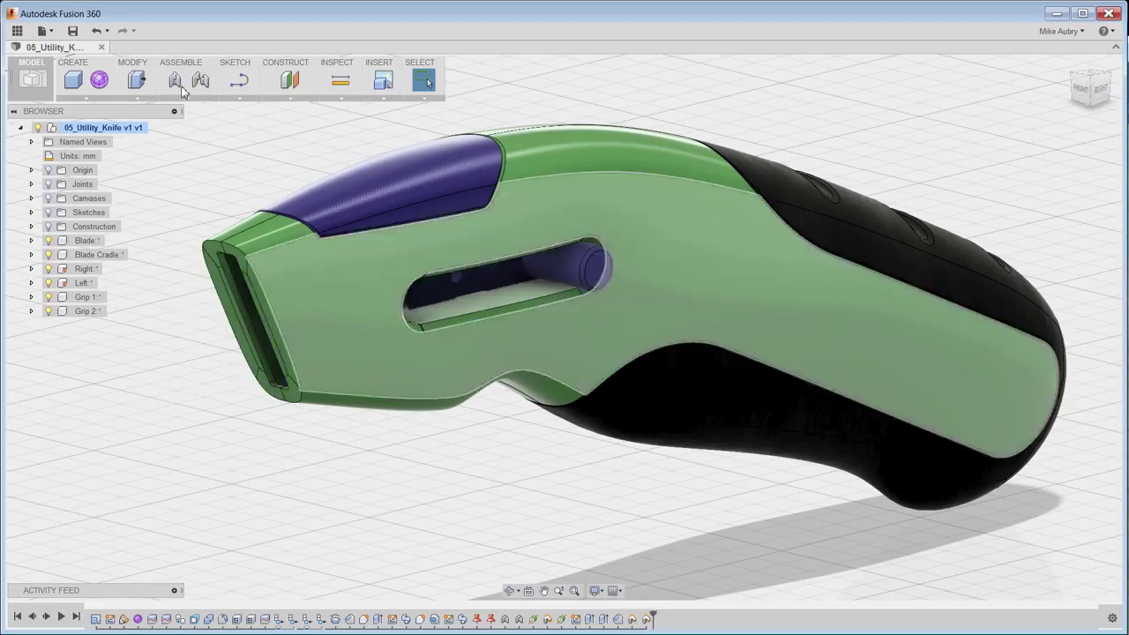
Save a new version with the description 'Retracted Knife'.
left_click(73, 30)
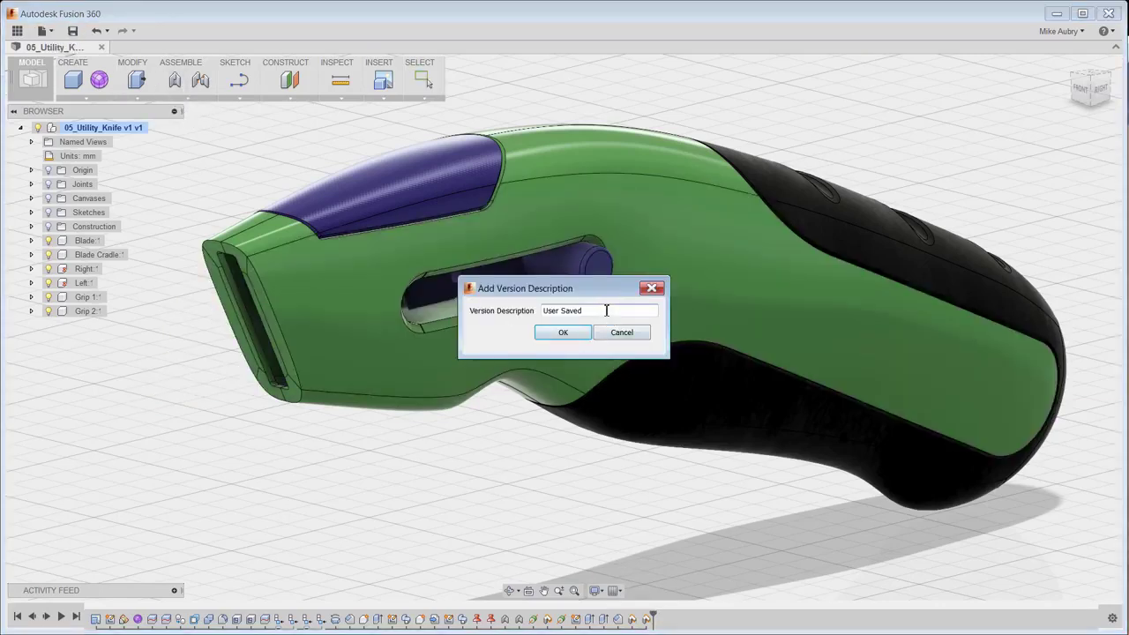
left_click_drag(608, 310, 504, 316)
type("Ret")
left_click(556, 333)
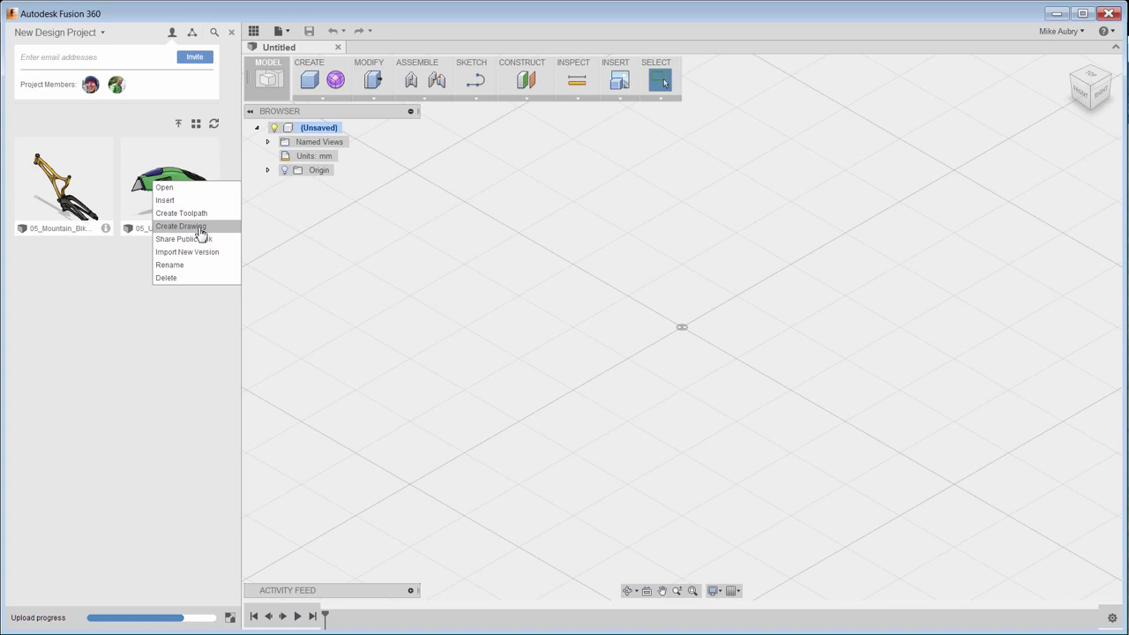
Start a drawing of the utility knife and place the front base view at 1:2.
left_click(199, 228)
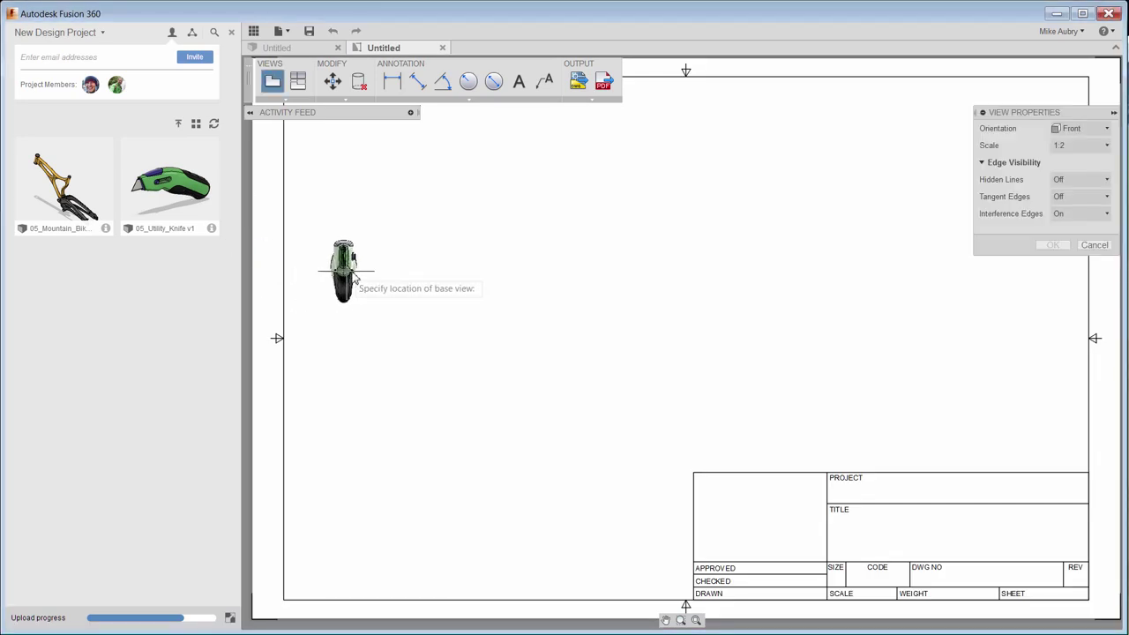
left_click(528, 367)
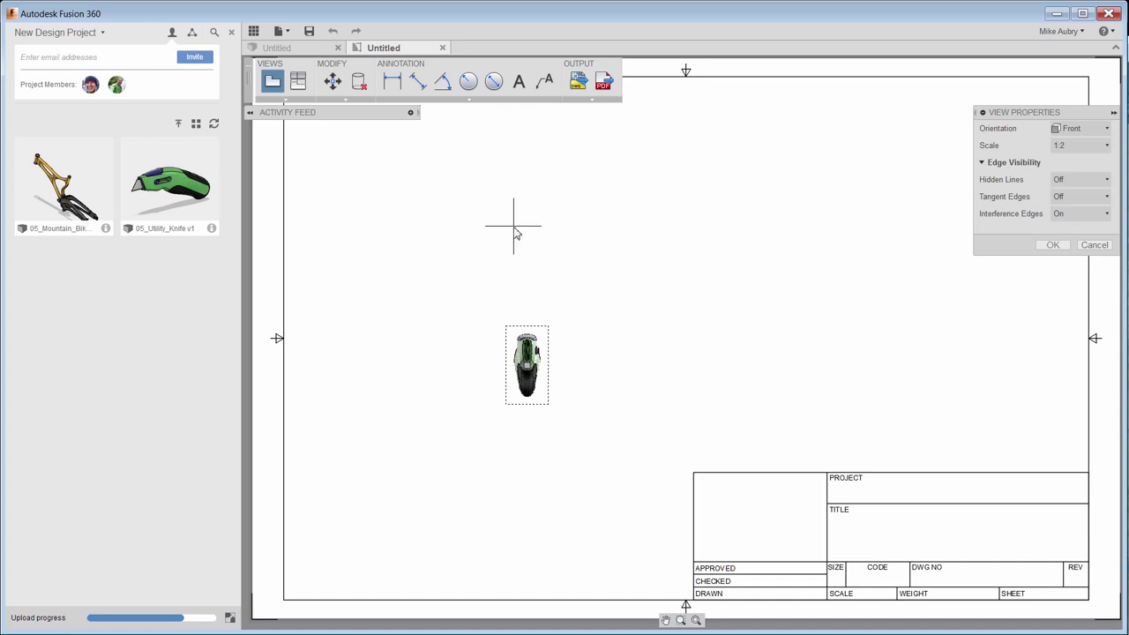
left_click(1050, 246)
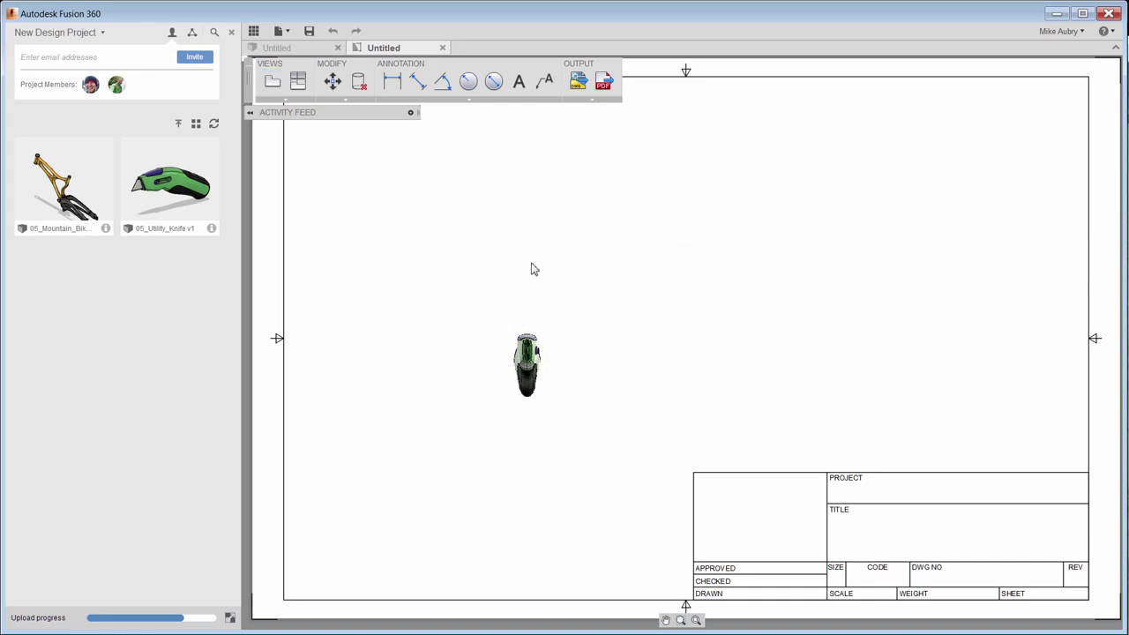
Add top and isometric projected views from the front base view.
left_click(299, 83)
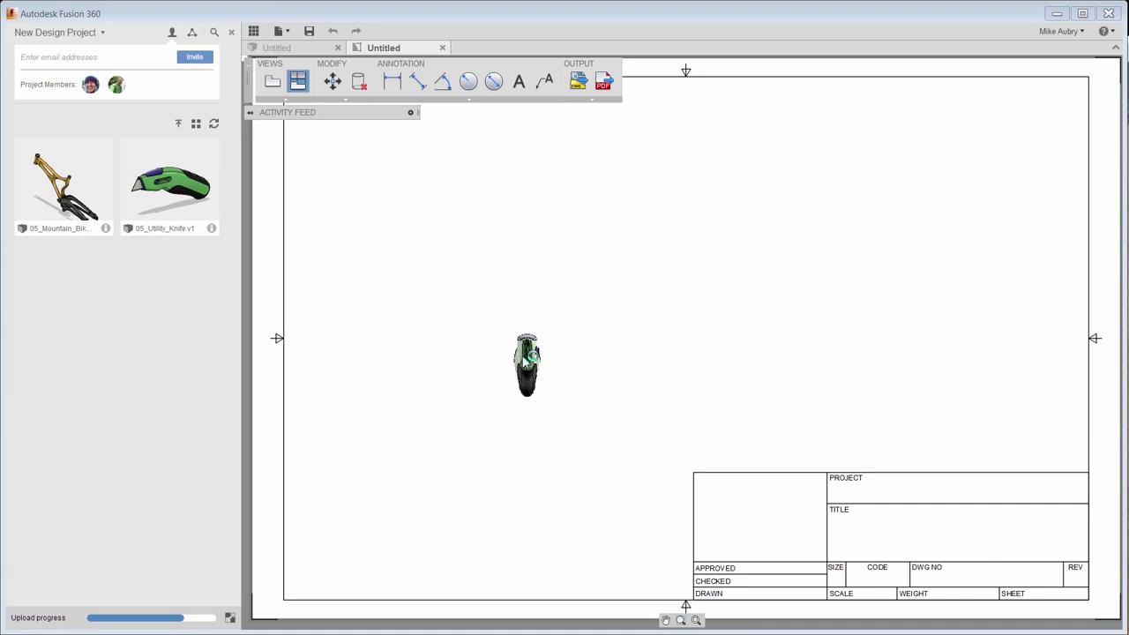
left_click(524, 362)
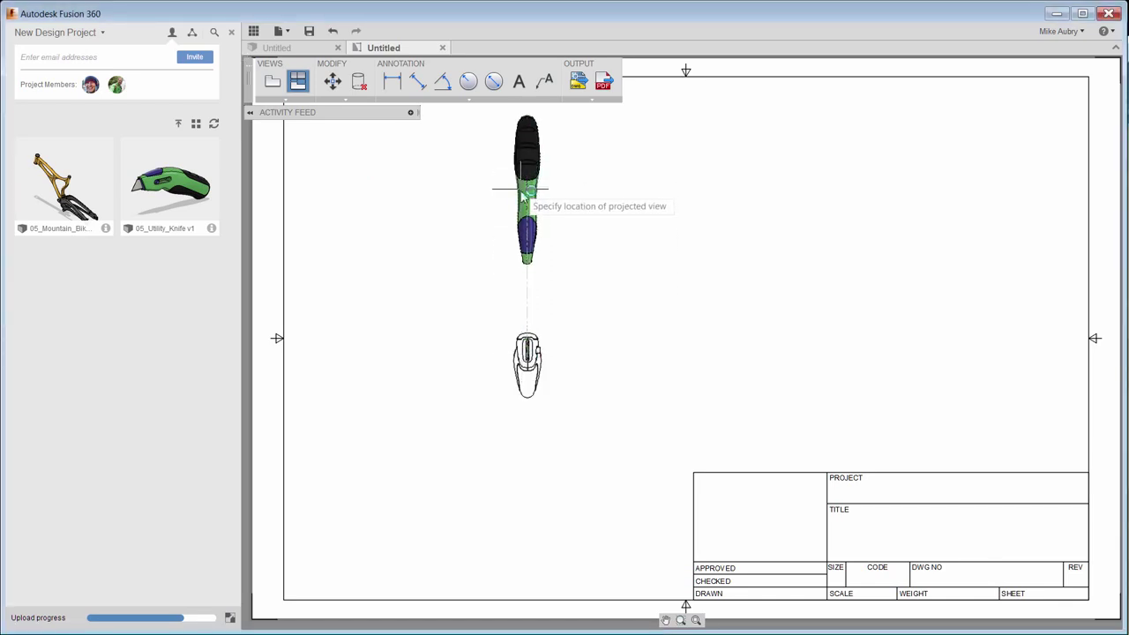
left_click(749, 209)
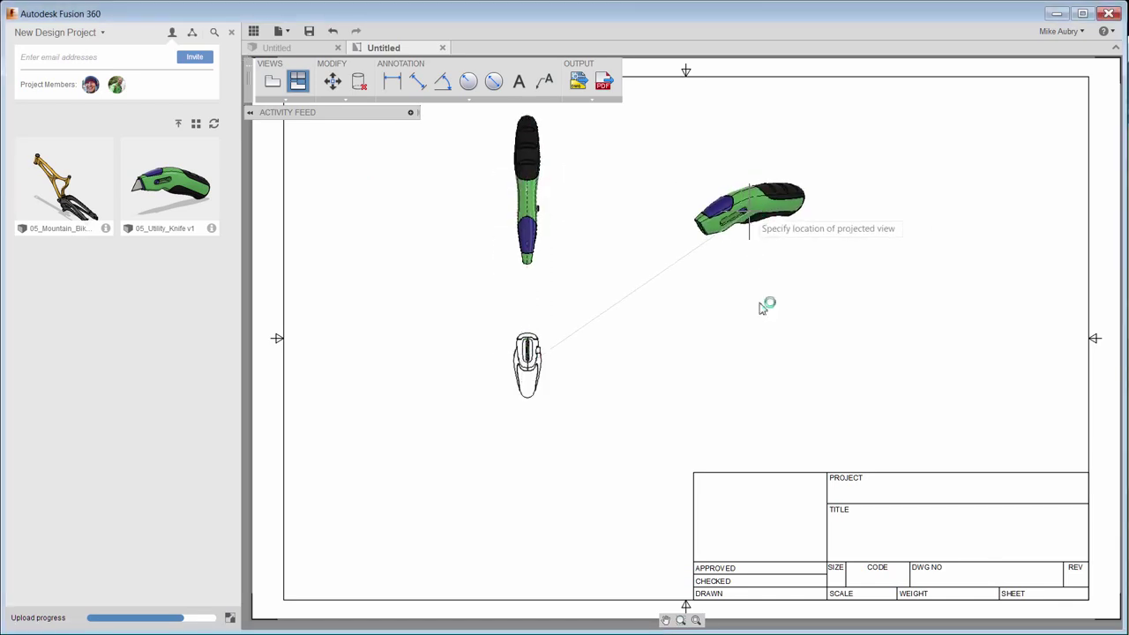
right_click(748, 399)
left_click(801, 373)
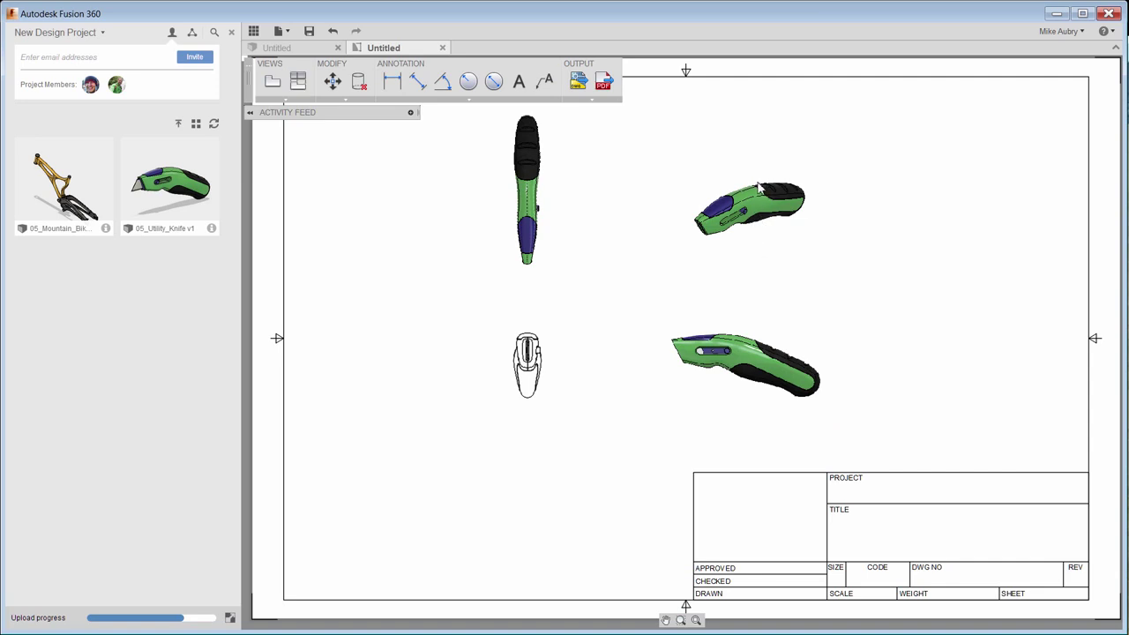
scroll(767, 221, "up", 6)
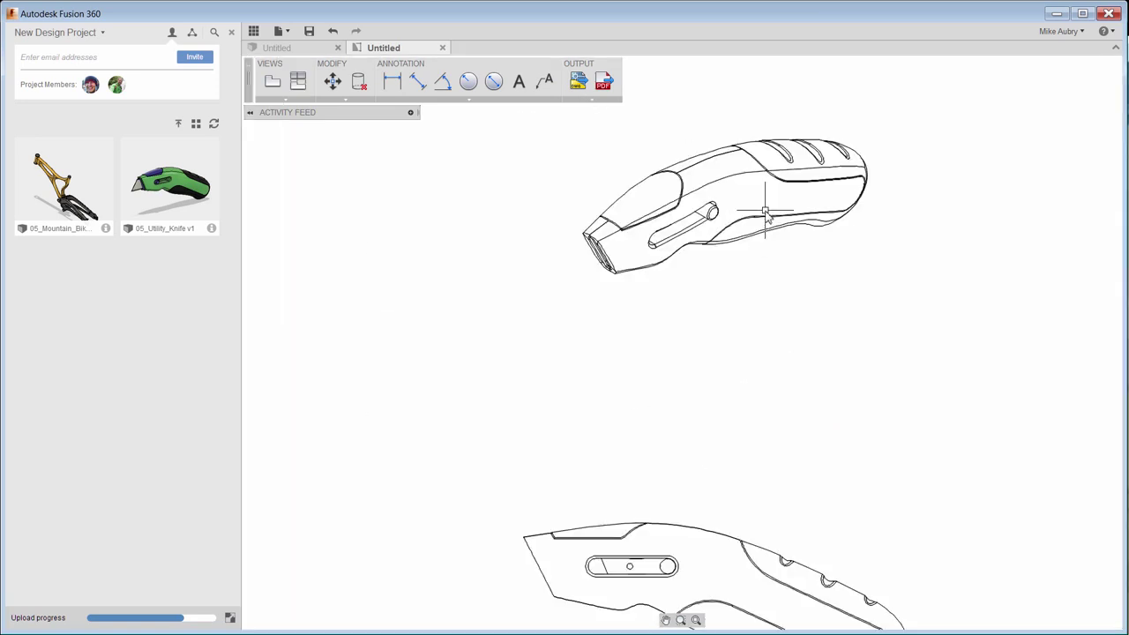
scroll(825, 379, "down", 5)
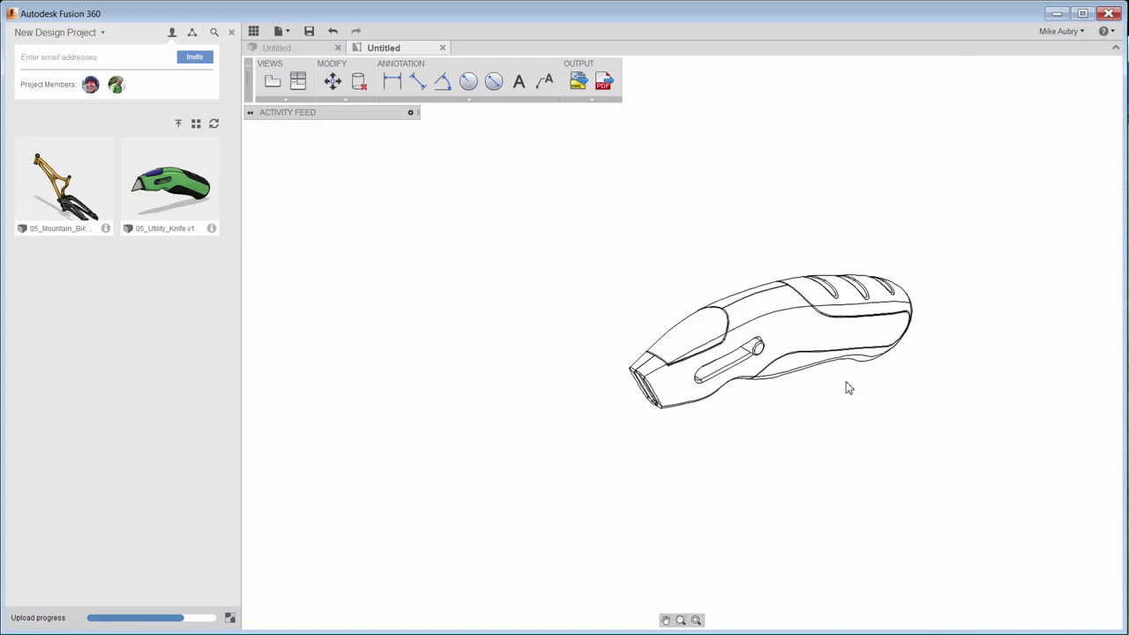
middle_click_drag(847, 386, 814, 376)
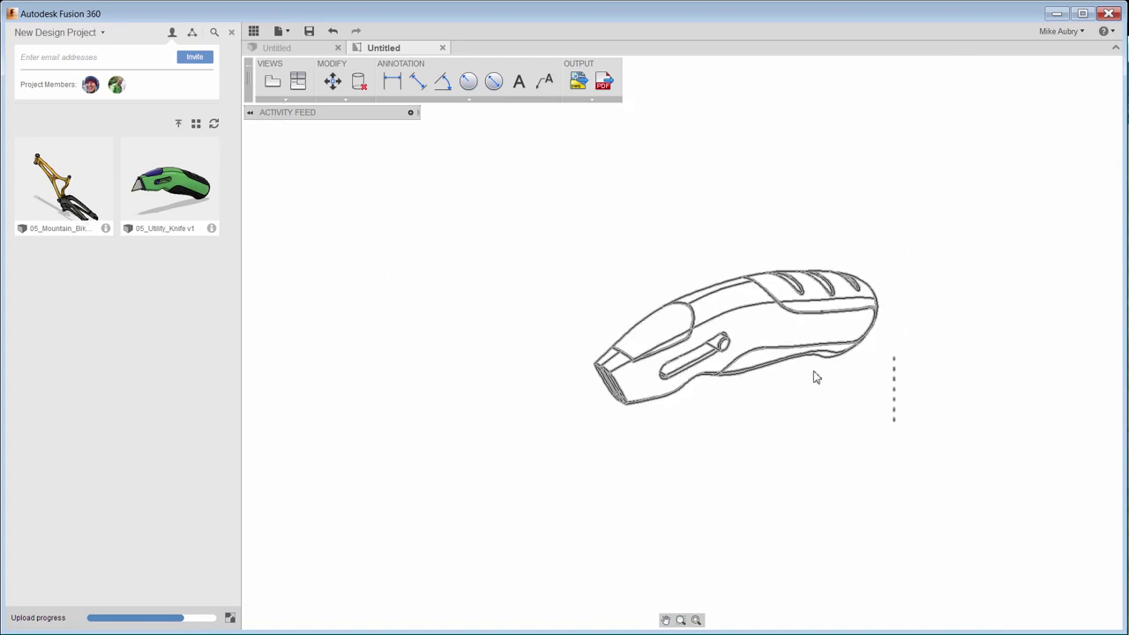
Save the drawing as '05_Utility_Knife v1 Drawing' in New Design Project and close it.
left_click(308, 35)
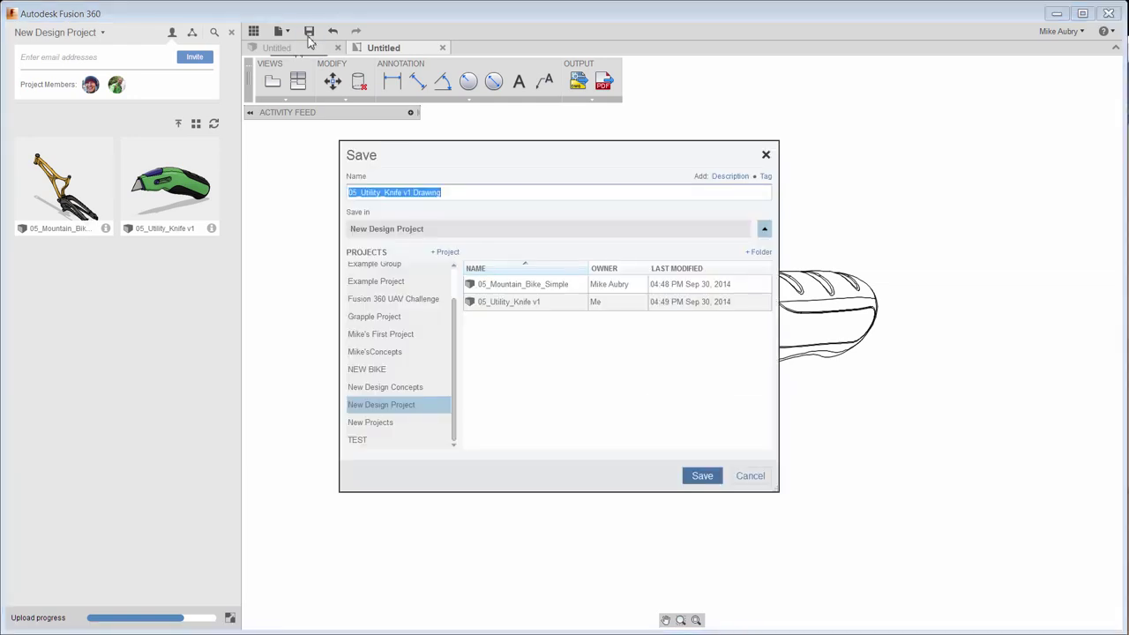
left_click(710, 479)
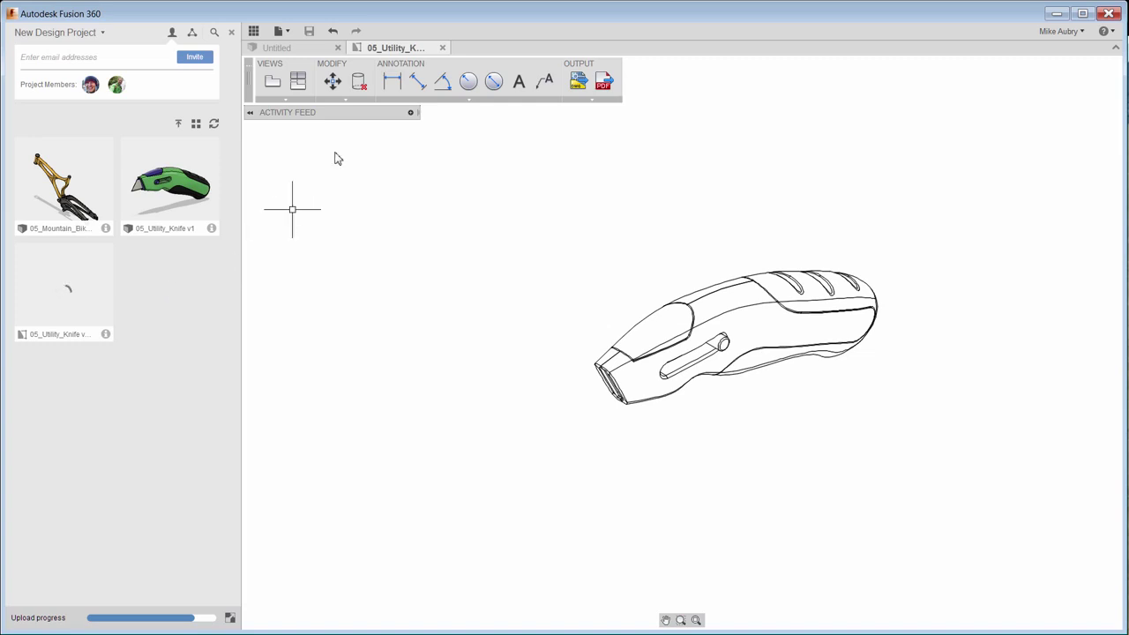
left_click(441, 48)
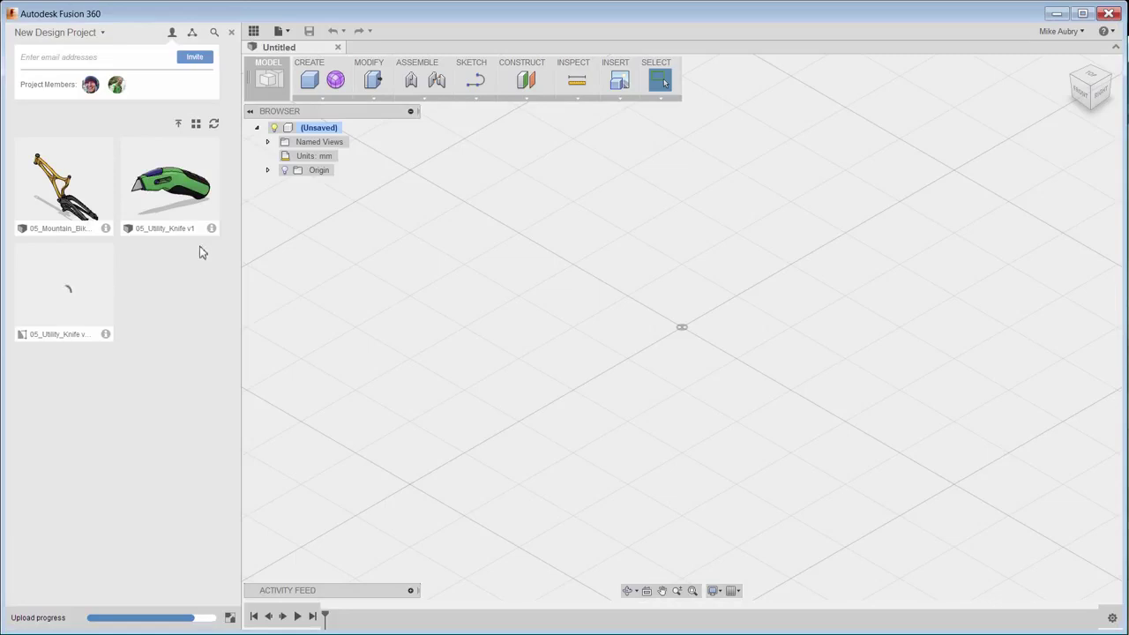
Open 05_Utility_Knife v1 details in A360 and show its renderings gallery.
left_click(212, 229)
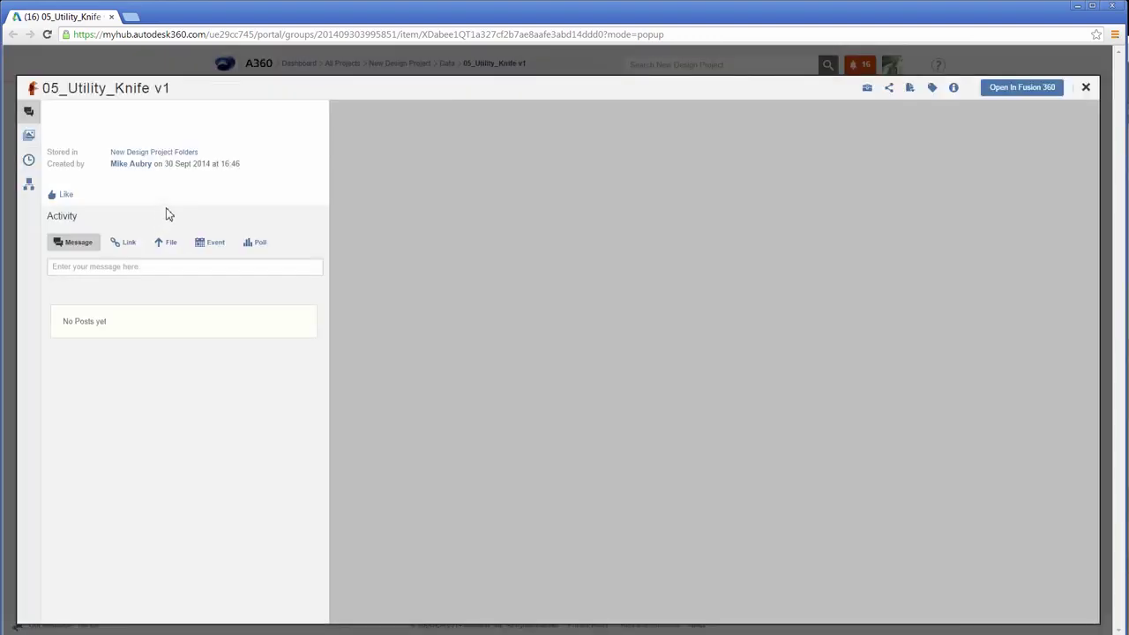
left_click(29, 136)
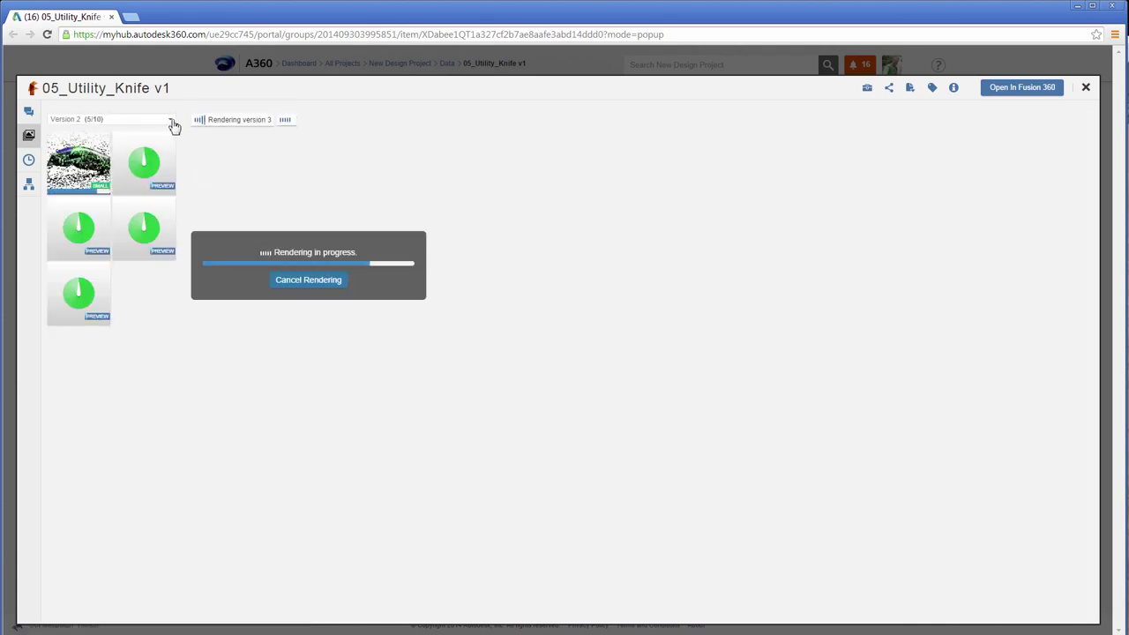
View the Version 1 renders, then switch back to the Version 2 renders.
left_click(171, 121)
left_click(88, 154)
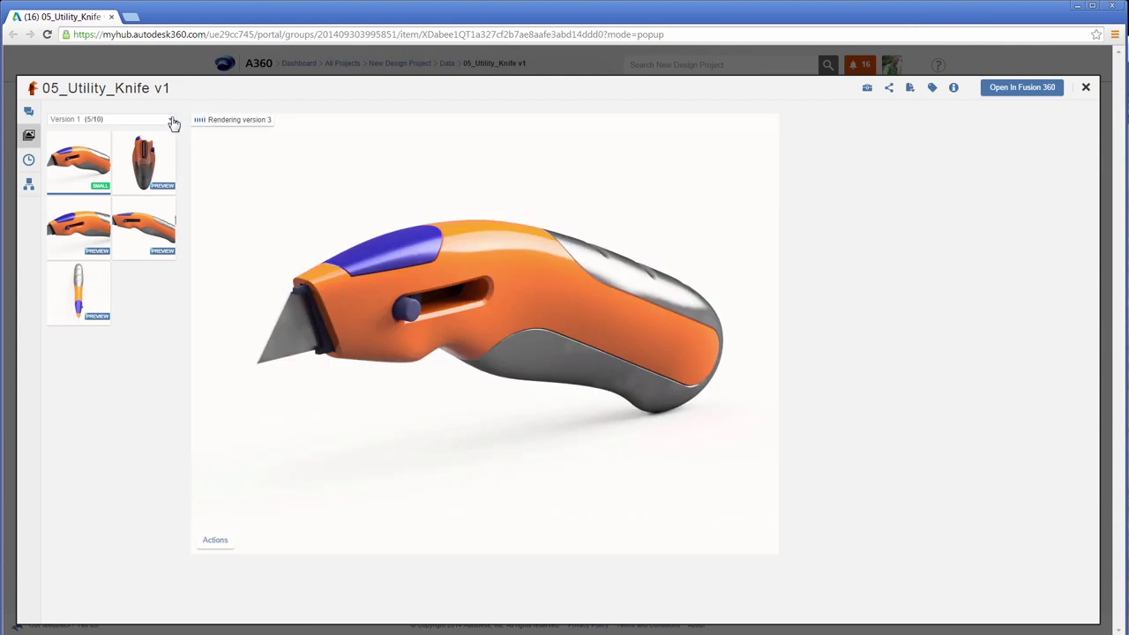
left_click(172, 121)
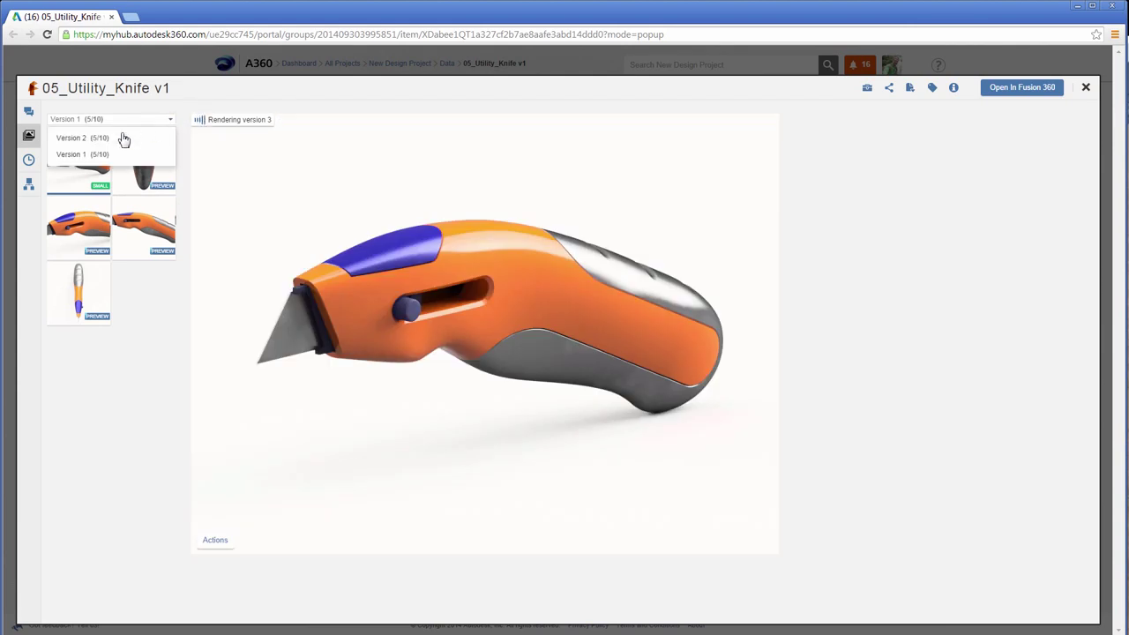
left_click(96, 138)
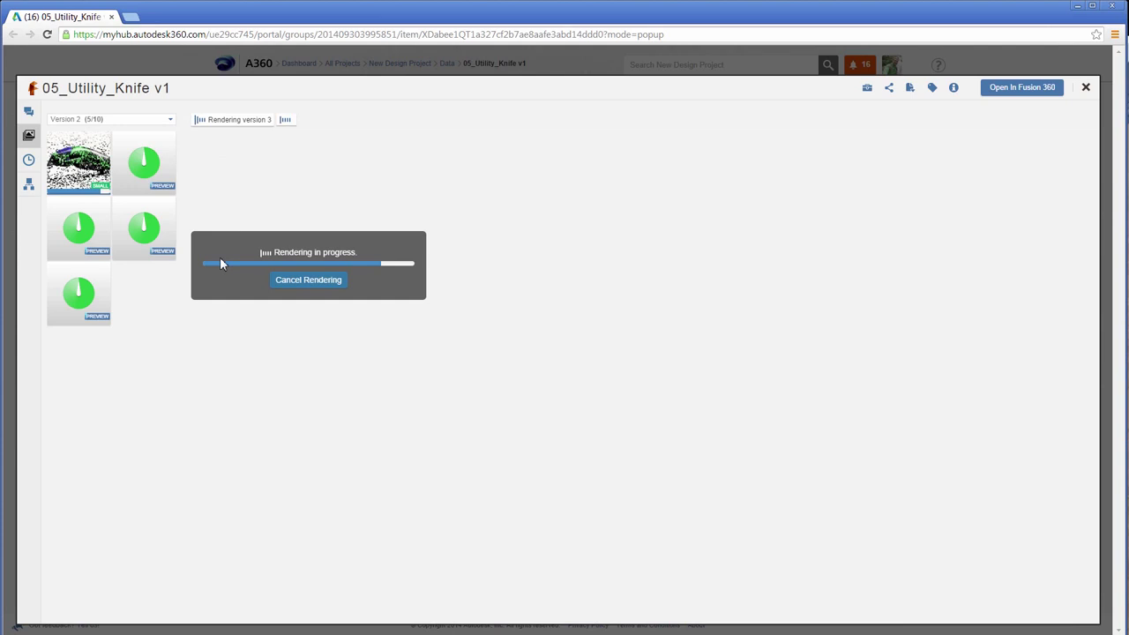
Show the knife's version history with all three versions.
mouse_move(147, 225)
mouse_move(88, 256)
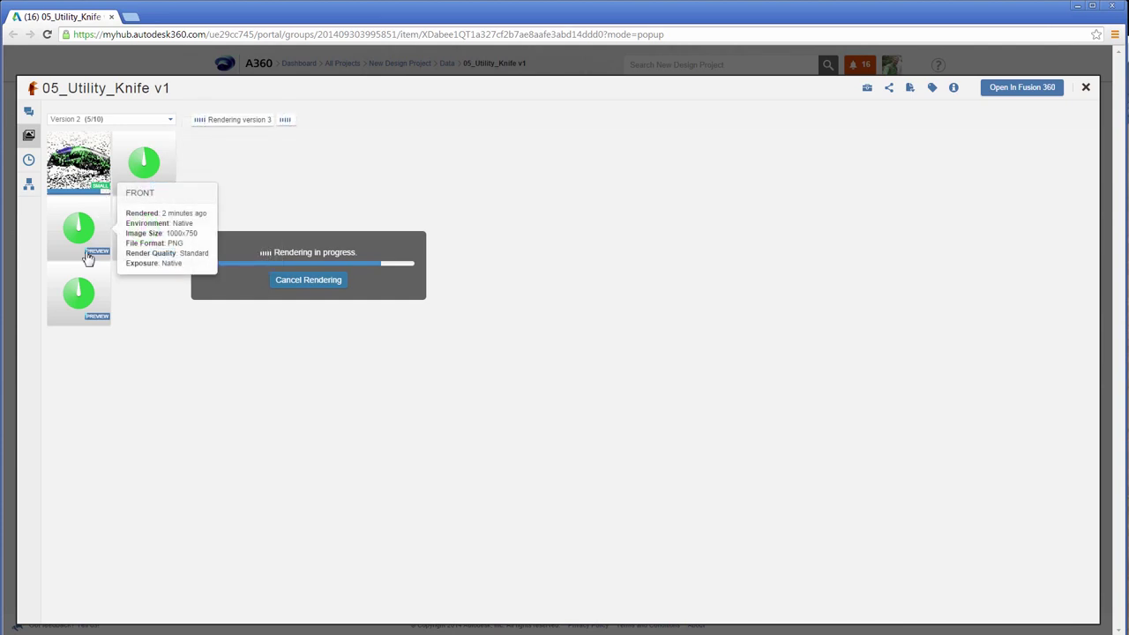
left_click(29, 159)
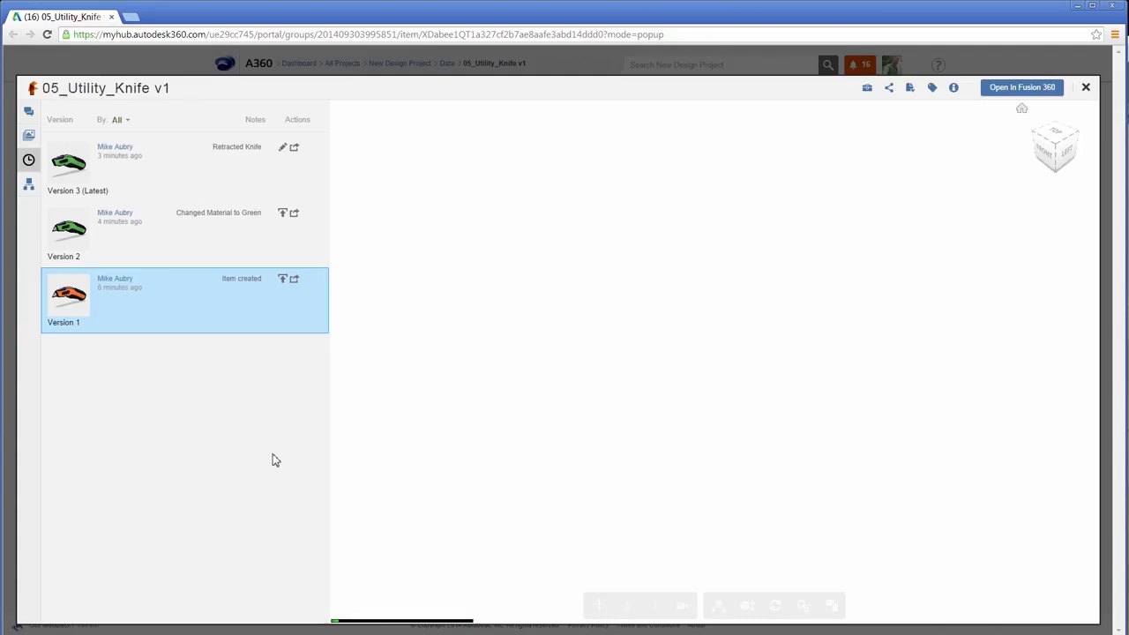
Load Version 2, then Version 3 (Latest) with the retracted blade, into the 3D viewer.
left_click_drag(648, 433, 667, 410)
left_click(104, 222)
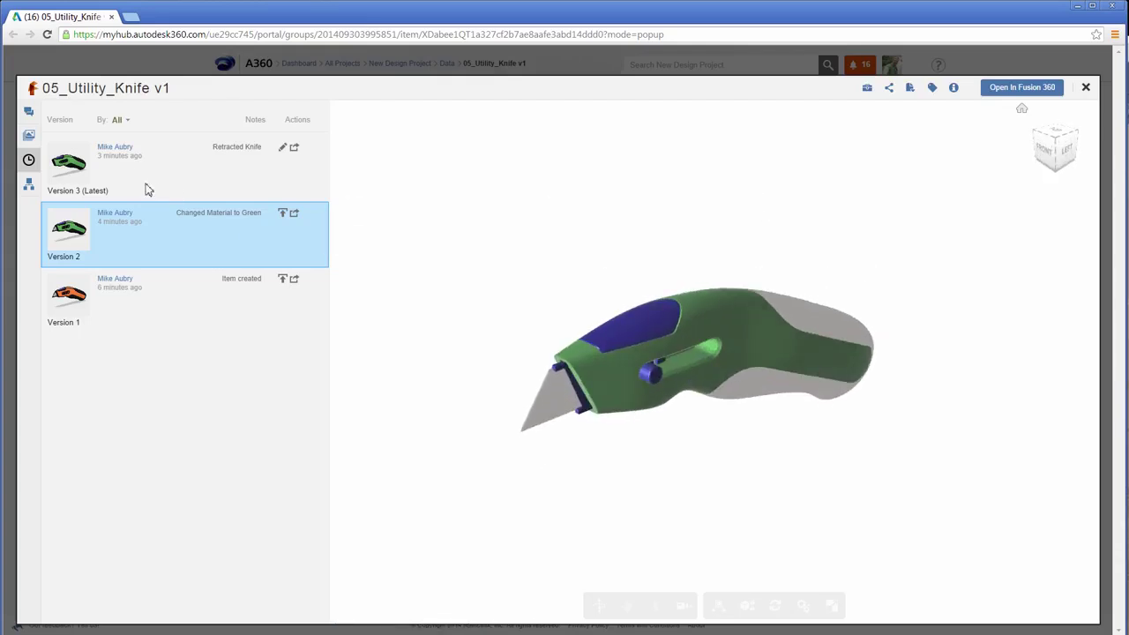
left_click(120, 156)
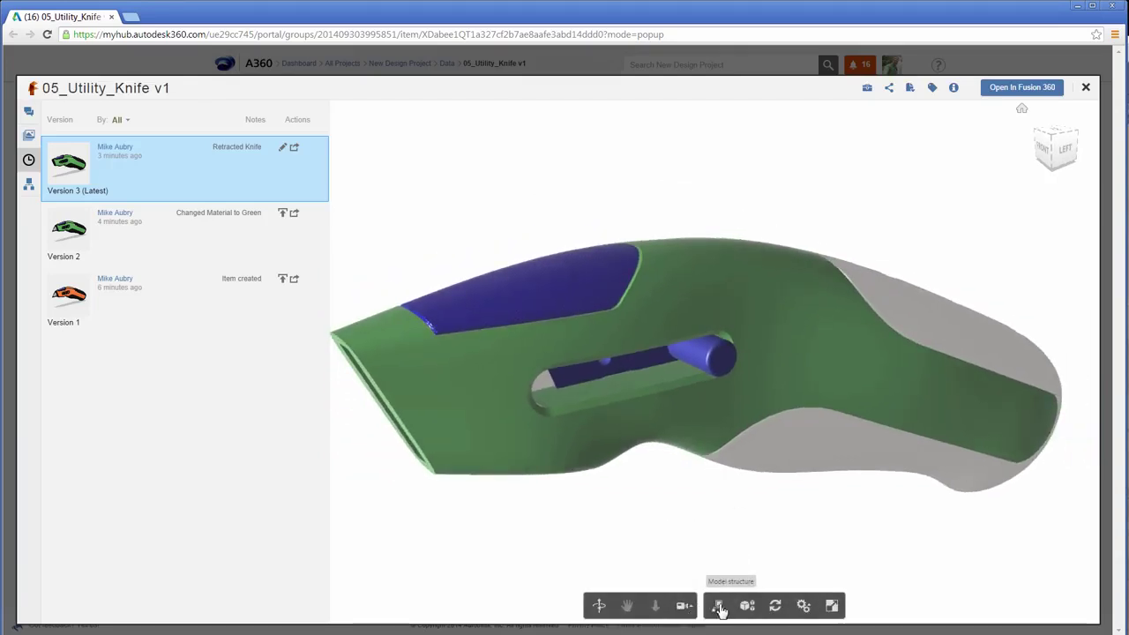
Inspect the properties of the knife body, the slider pin and Body1, then clear the selection.
left_click(793, 354)
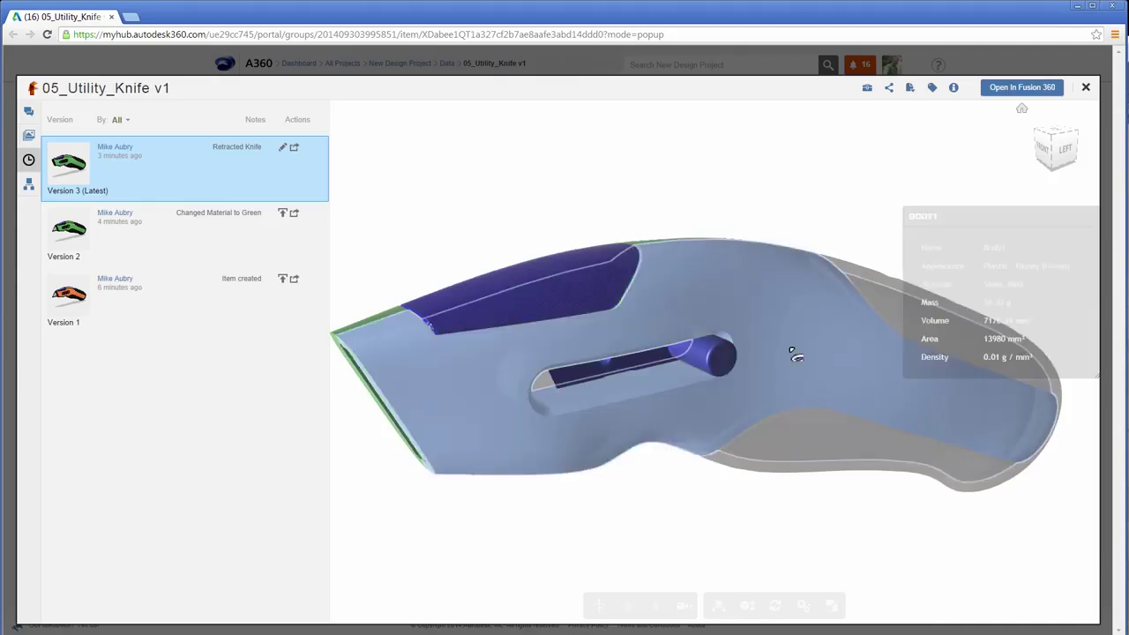
left_click(723, 361)
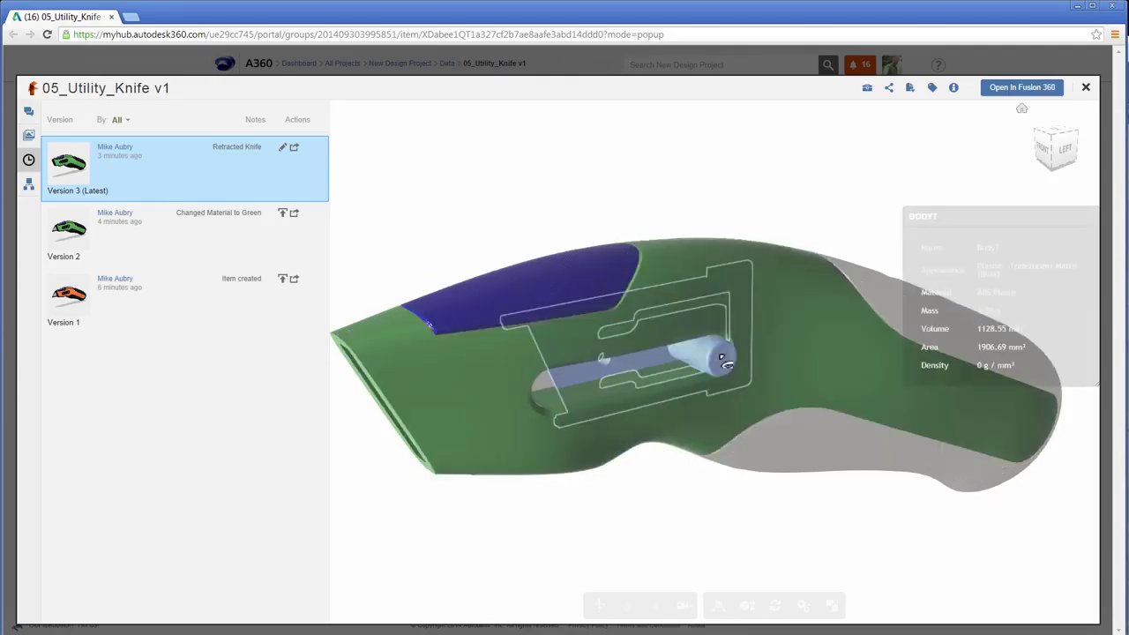
left_click_drag(1015, 216, 978, 147)
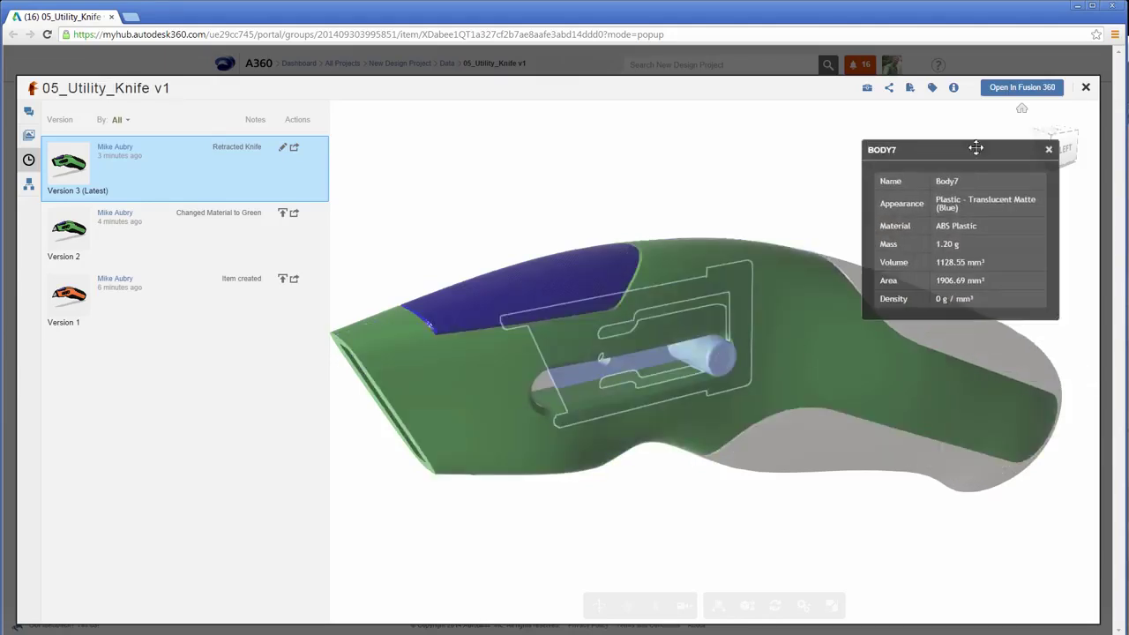
left_click(1025, 362)
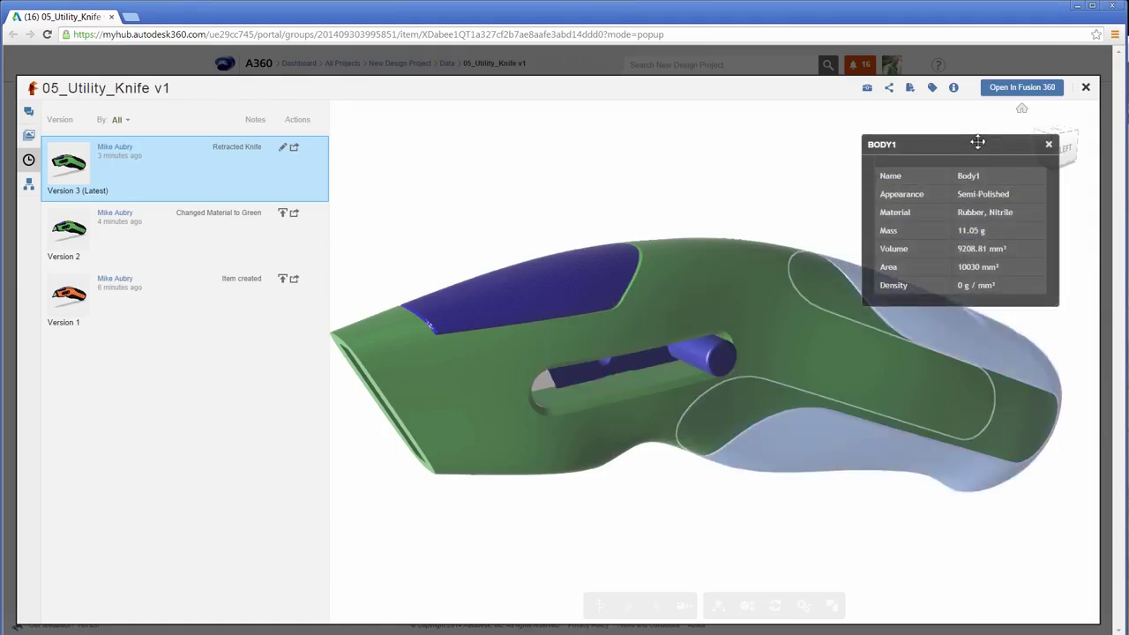
left_click(1048, 143)
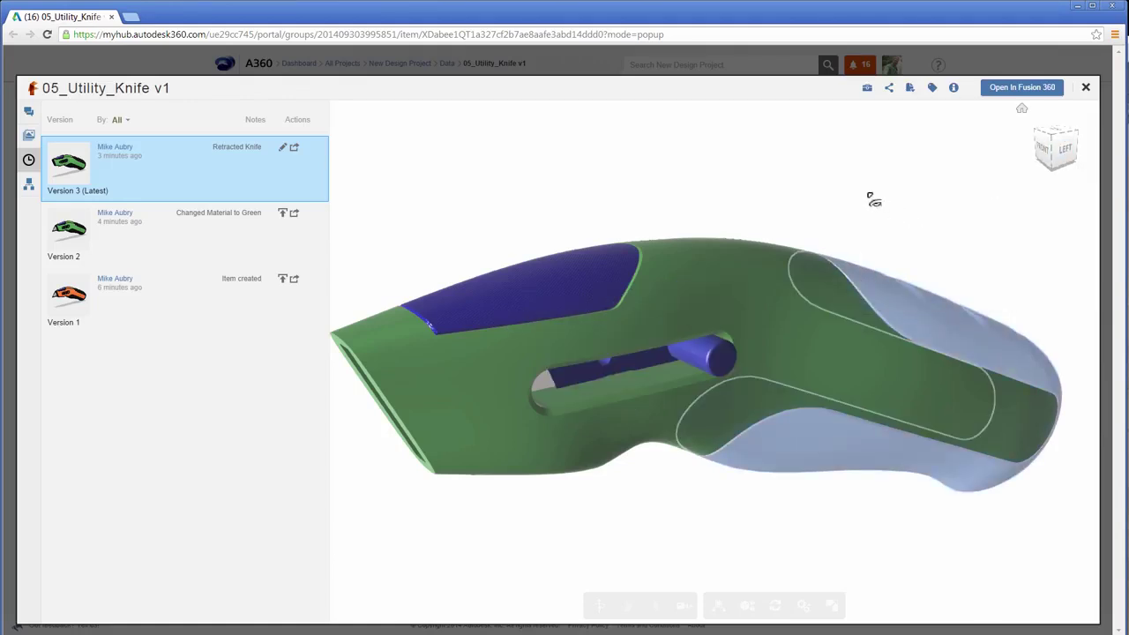
left_click(876, 201)
Isolate the Blade, Blade Holder and Right grip in turn, restore the full knife, then bring up Explode.
left_click(718, 605)
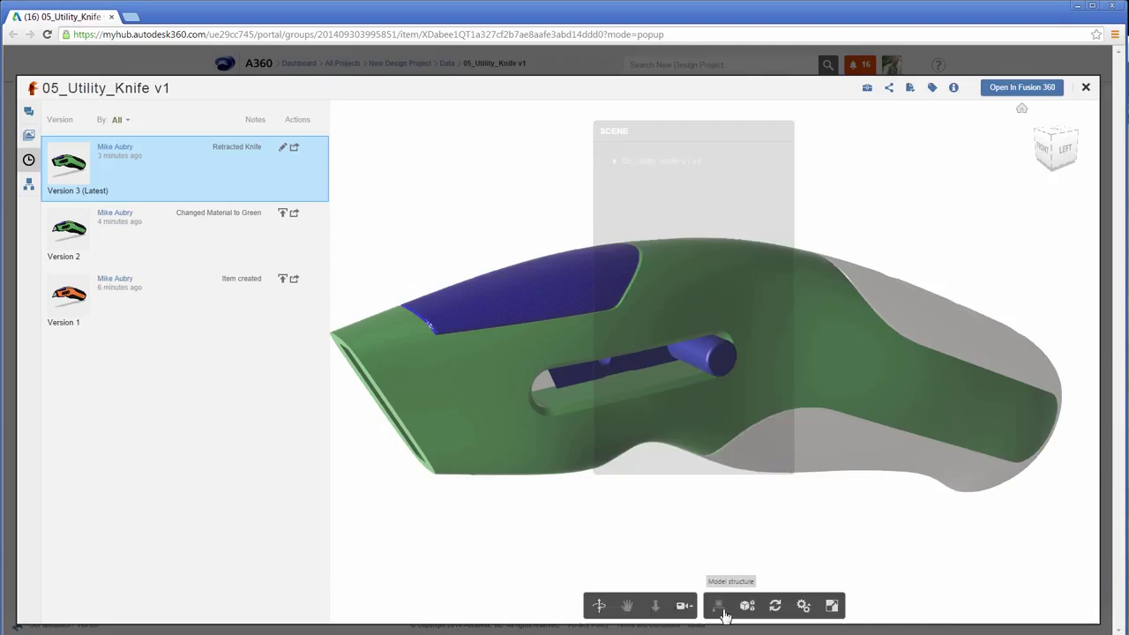
left_click_drag(663, 108, 993, 174)
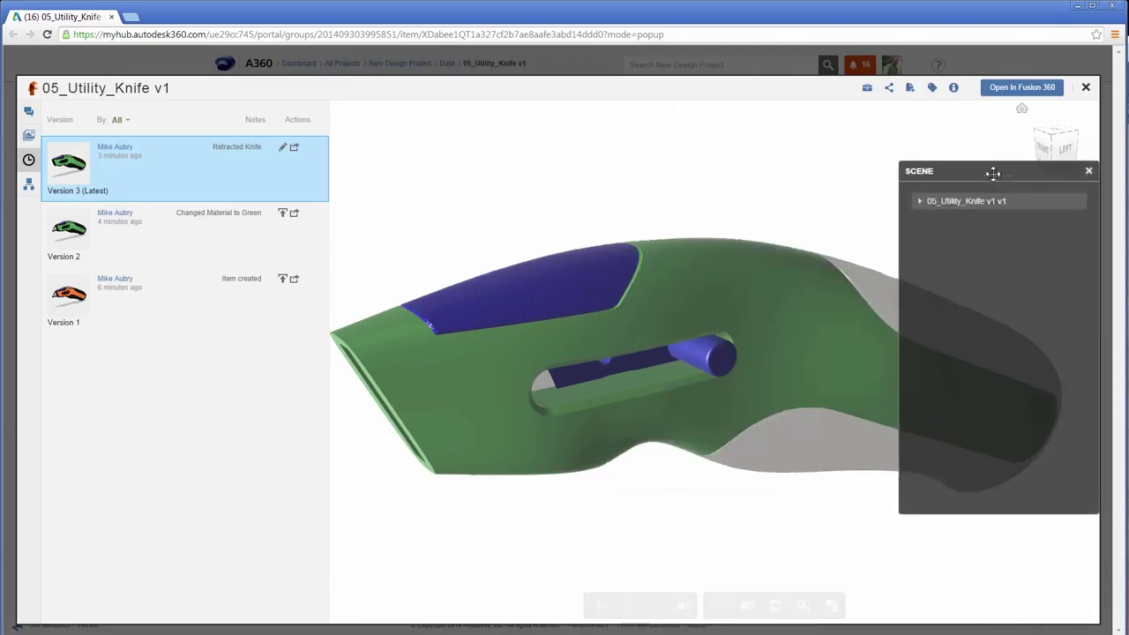
left_click(921, 203)
left_click(949, 220)
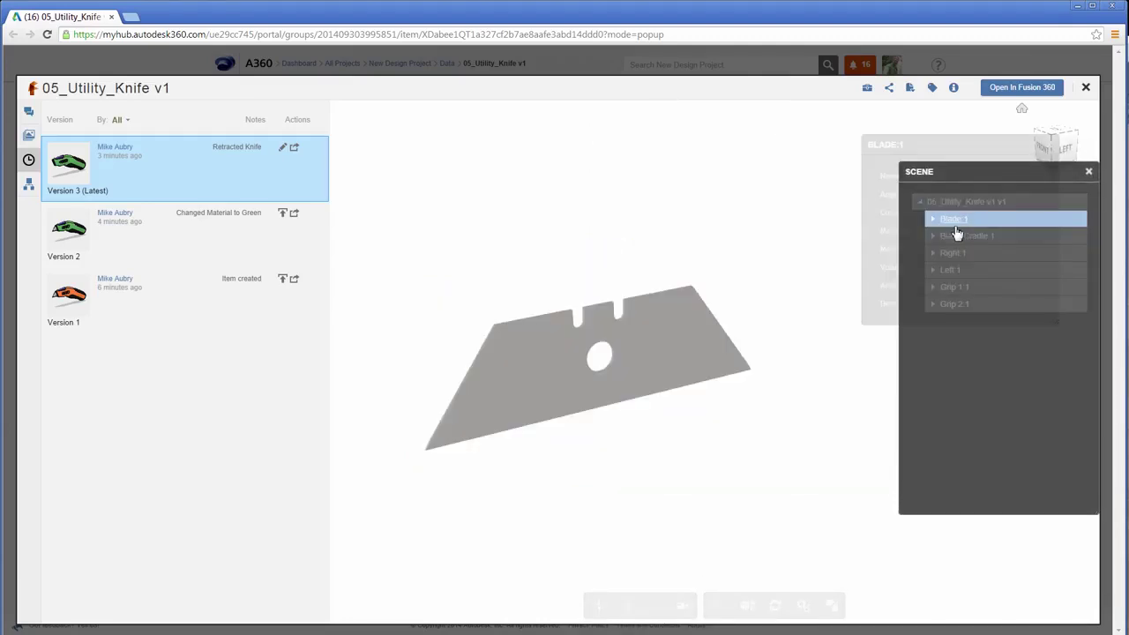
left_click(957, 236)
left_click(953, 256)
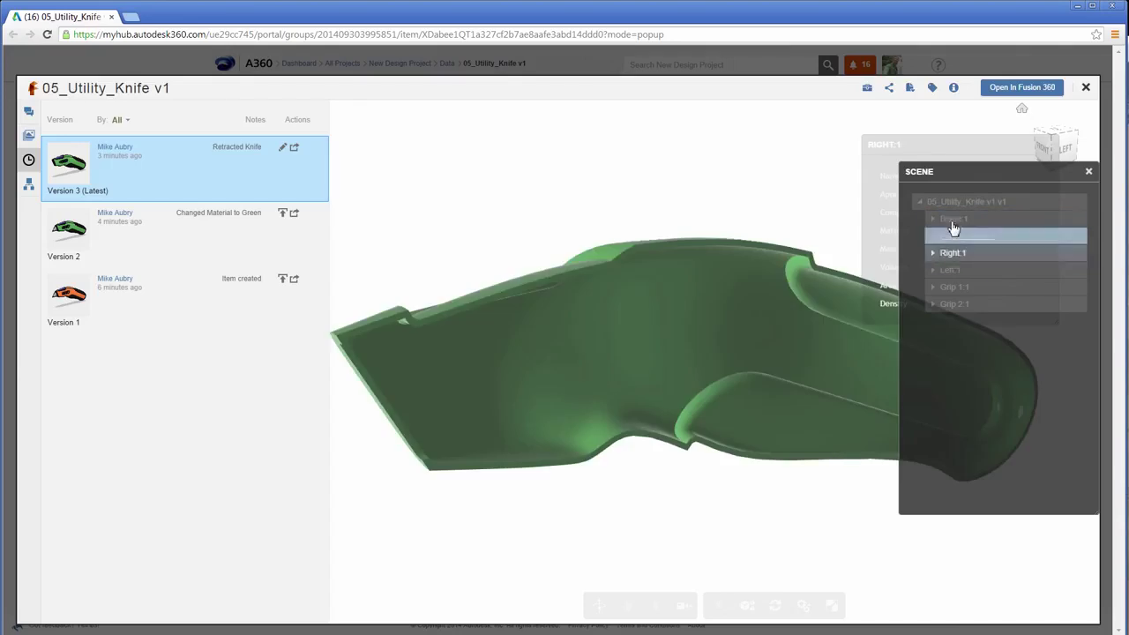
left_click(950, 216)
left_click(953, 203)
left_click(1088, 171)
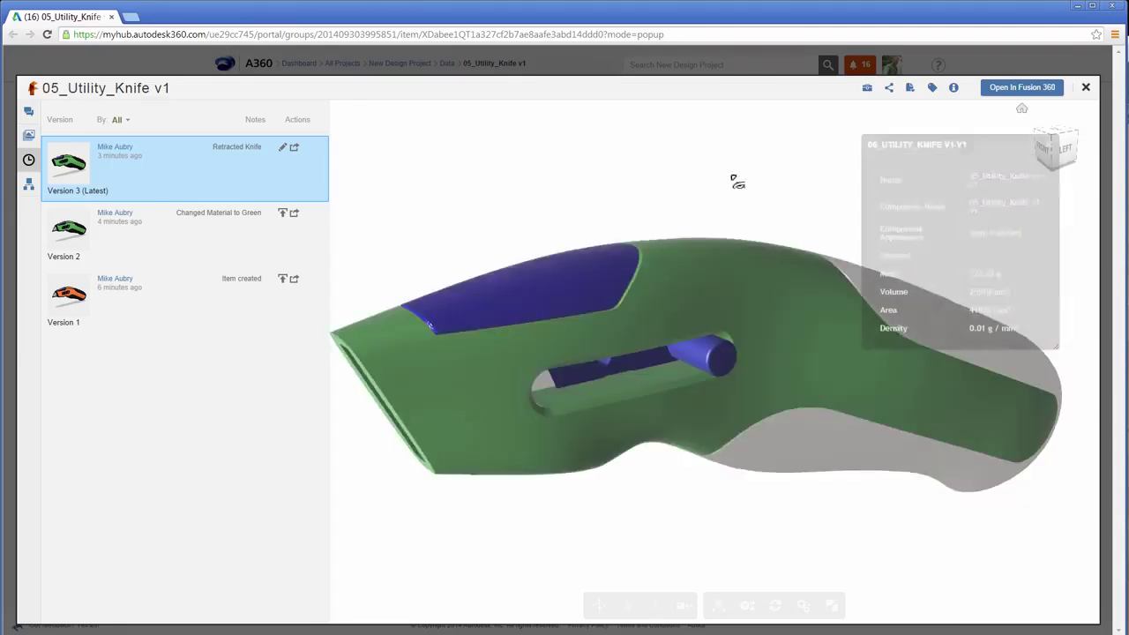
left_click(1052, 145)
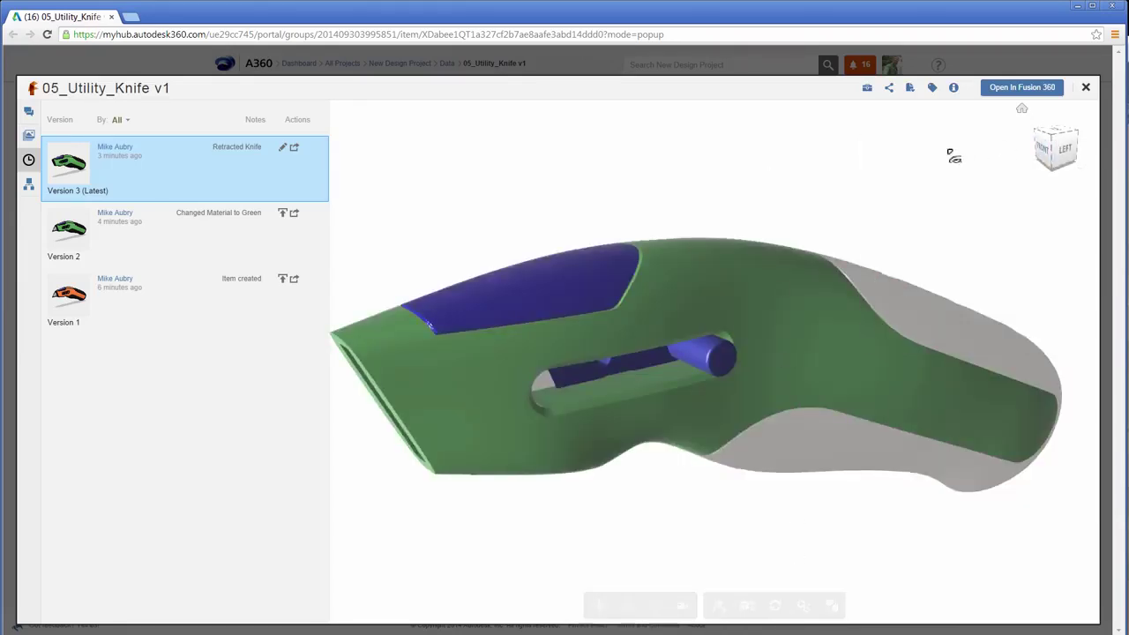
left_click(748, 606)
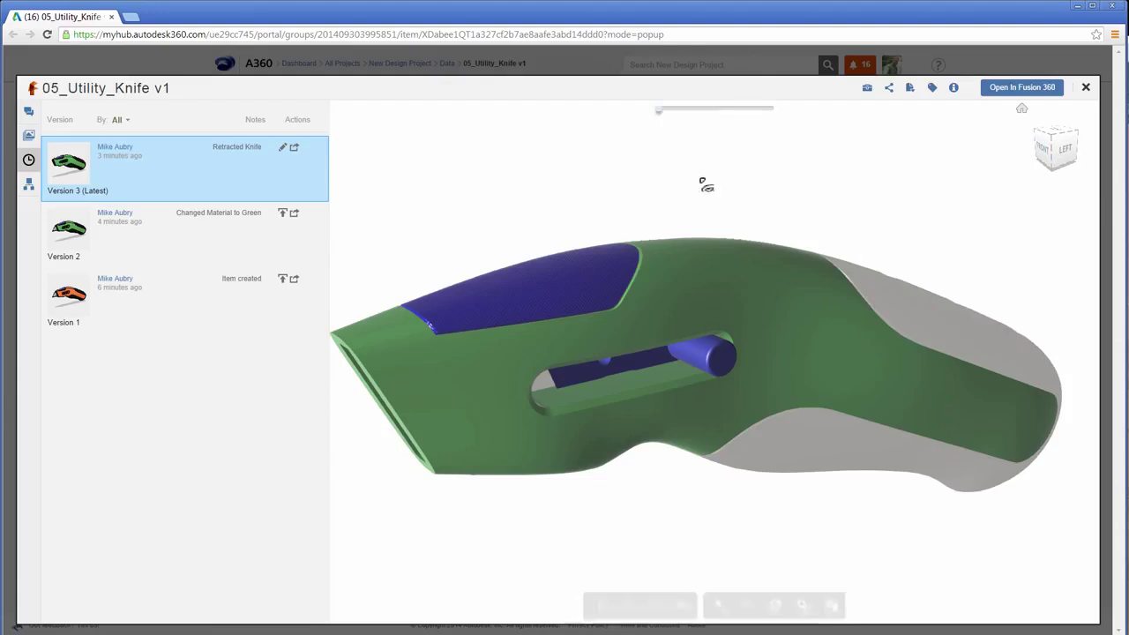
left_click_drag(657, 115, 746, 116)
scroll(723, 188, "down", 5)
left_click_drag(719, 264, 735, 156)
mouse_move(739, 109)
left_mouse_down()
mouse_move(766, 114)
mouse_move(750, 116)
left_mouse_up()
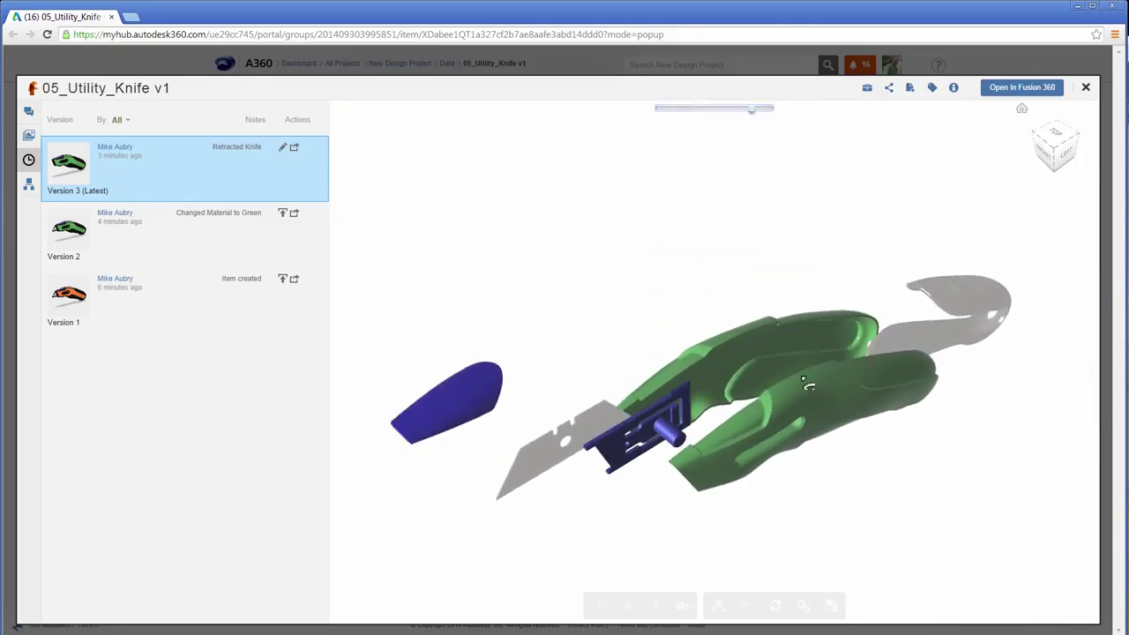
left_click_drag(837, 227, 782, 378)
left_click_drag(750, 109, 658, 110)
scroll(811, 474, "up", 5)
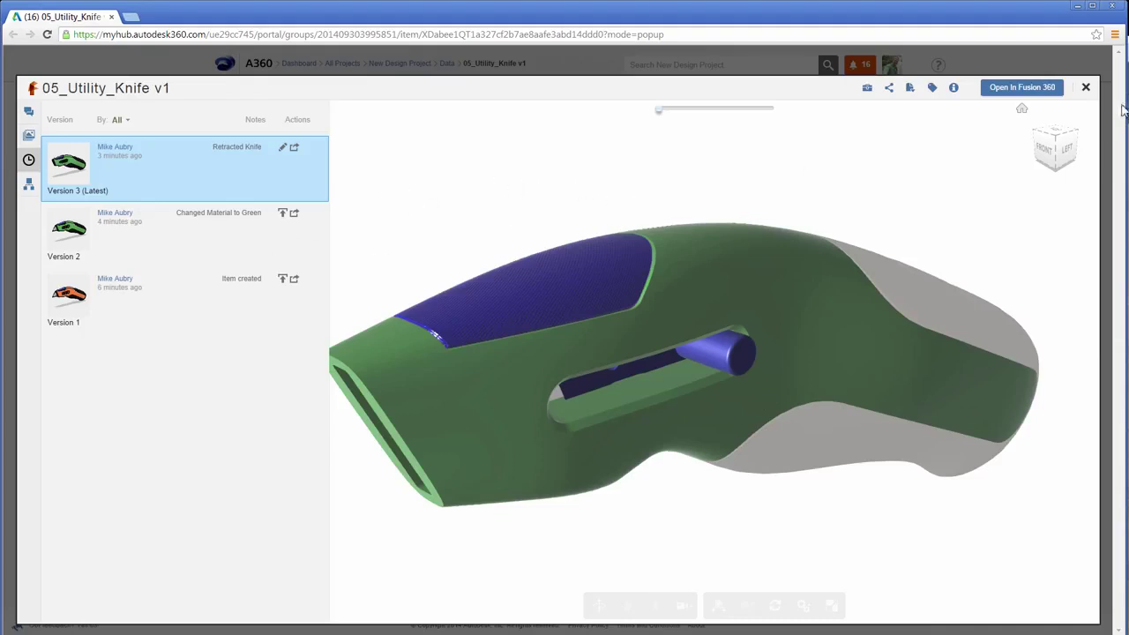
Turn the knife to the LEFT view and post the comment 'Really like the green but the request was for orange. Revert'.
left_click(1071, 160)
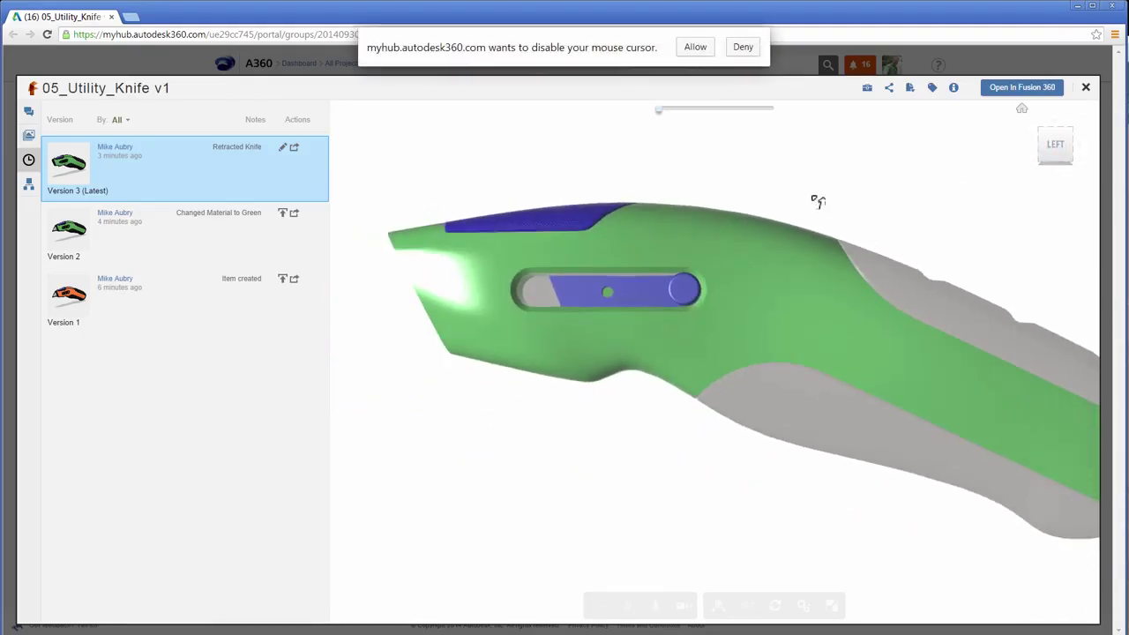
left_click(742, 47)
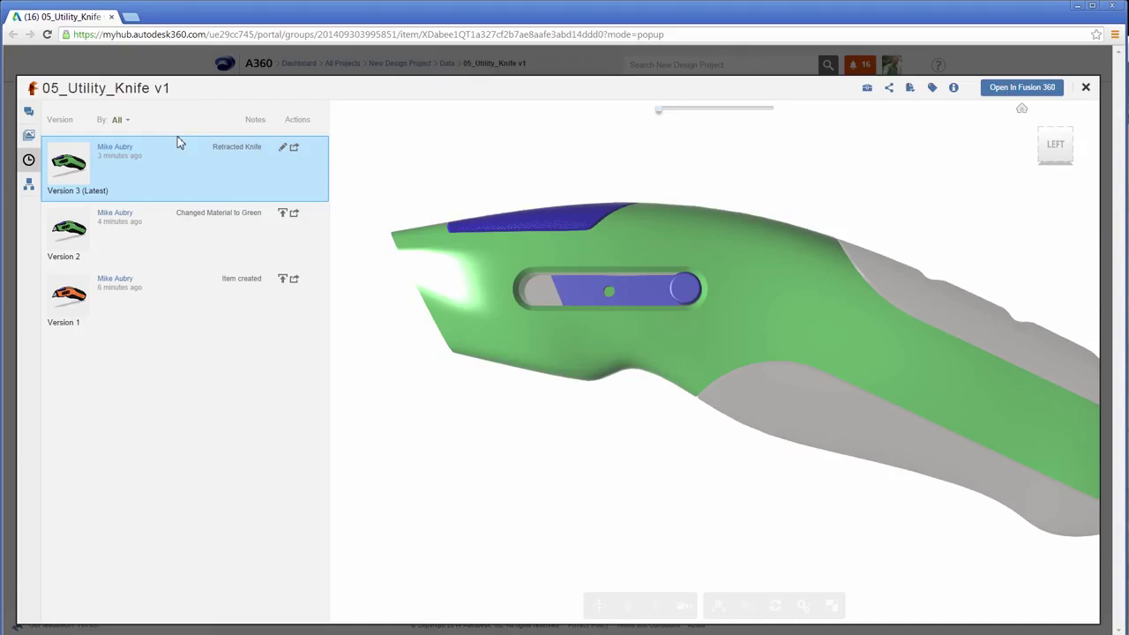
left_click(28, 112)
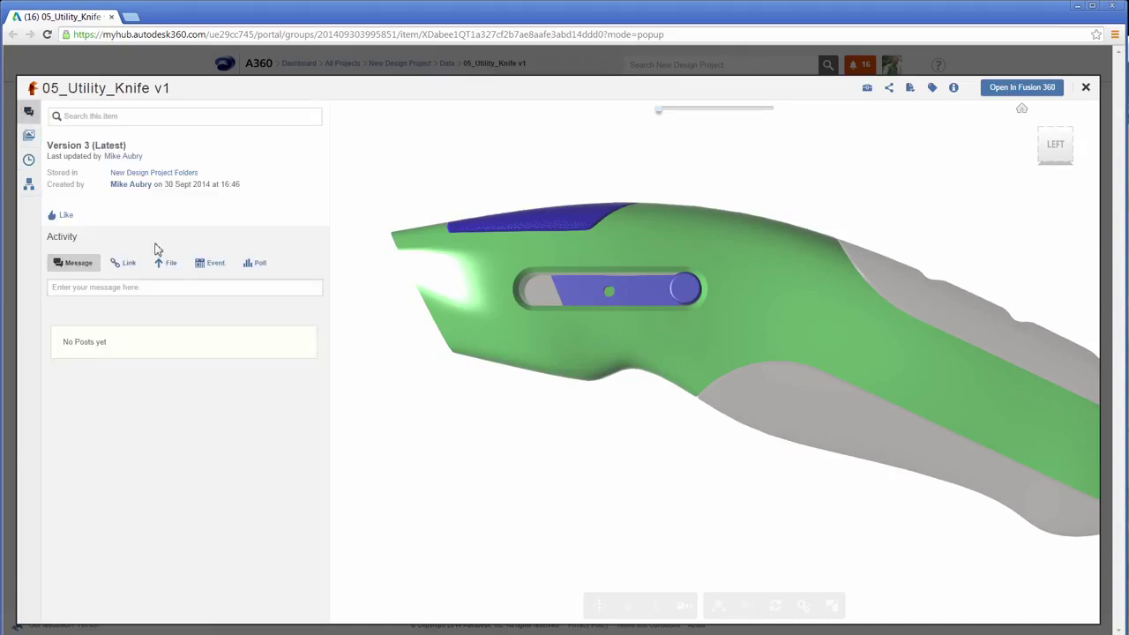
left_click(129, 289)
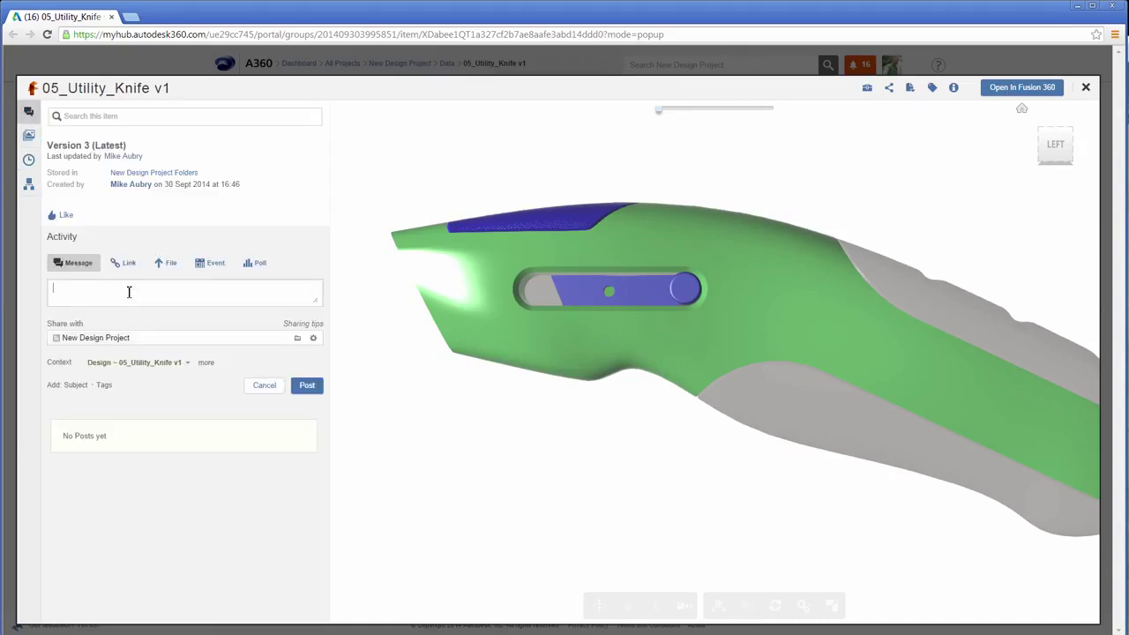
type("Really like the green but the request was for orange.  Revert.")
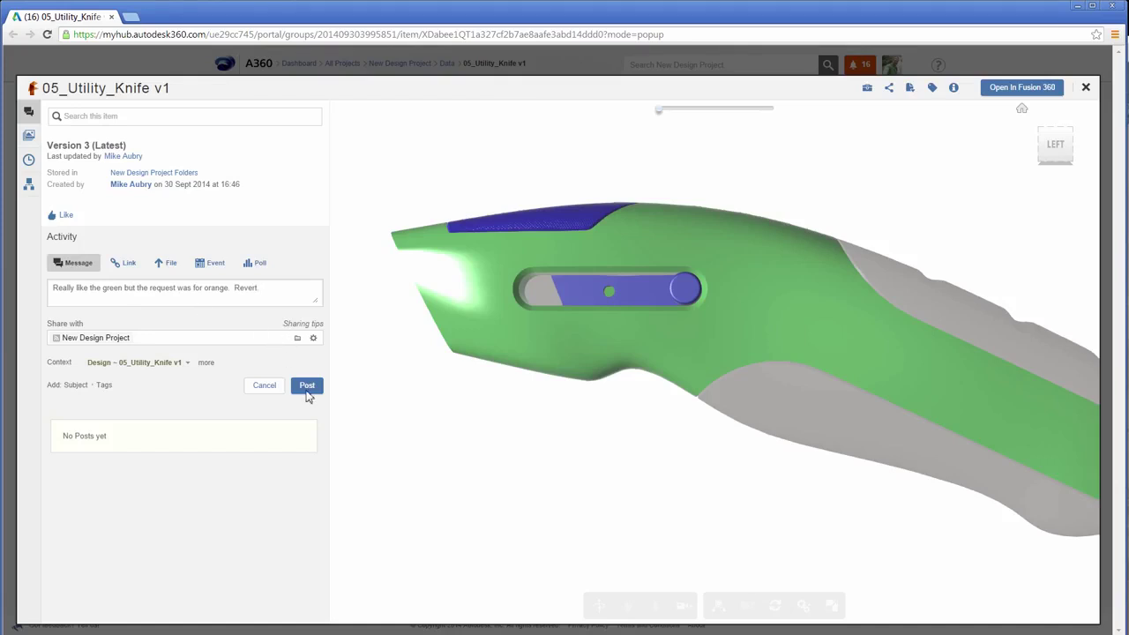
left_click(307, 385)
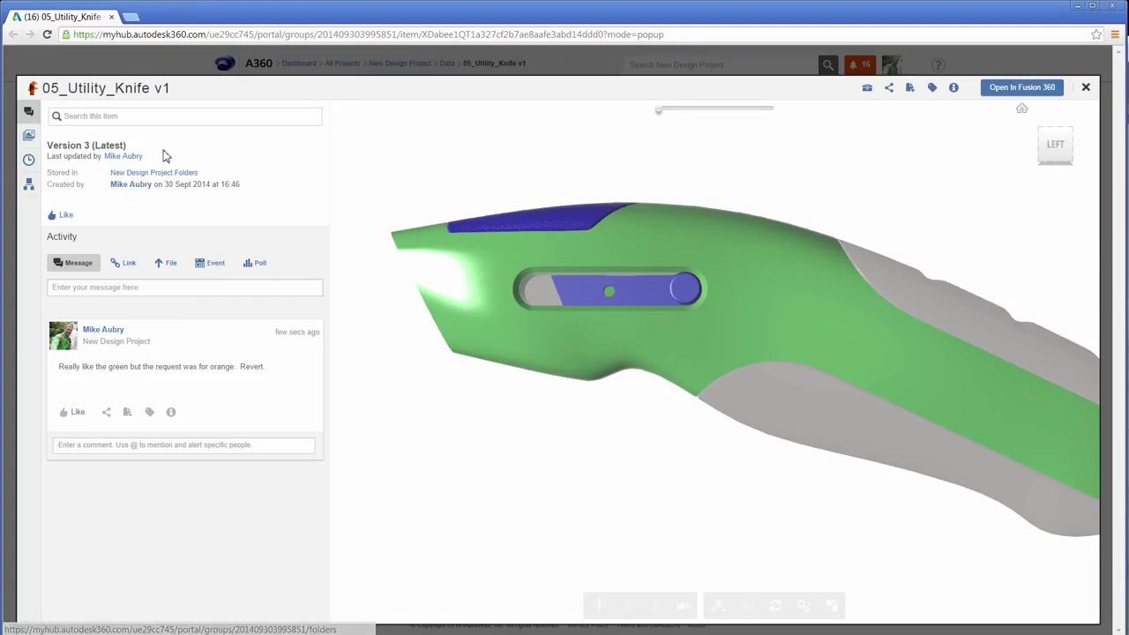
Promote Version 1 to the new Version 4 (Latest) and load it in the viewer.
left_click(29, 162)
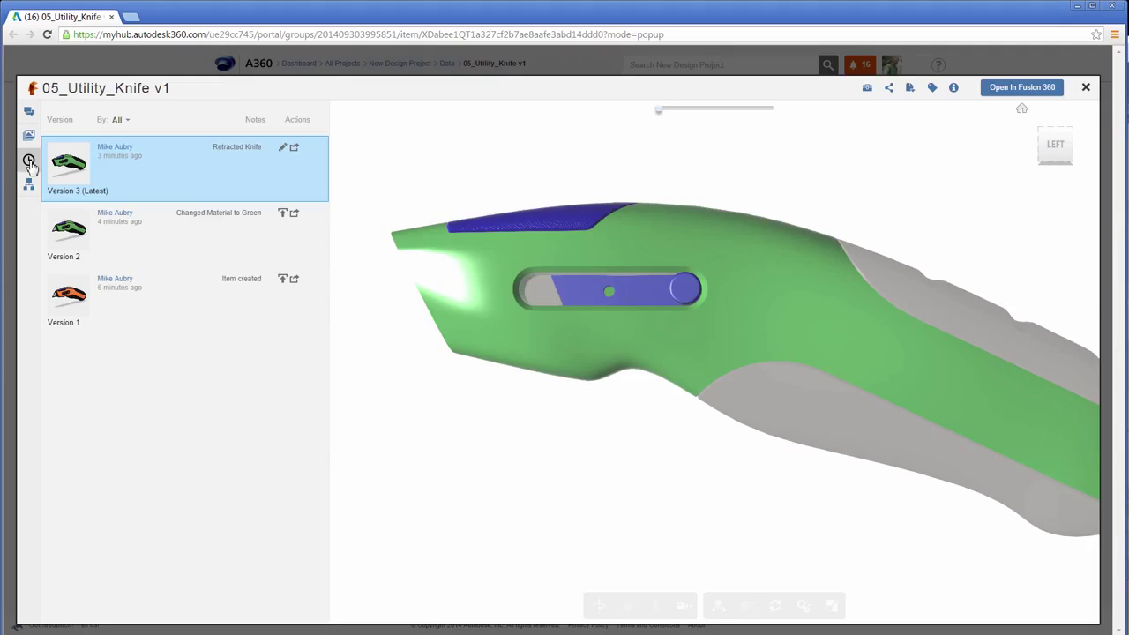
left_click(283, 282)
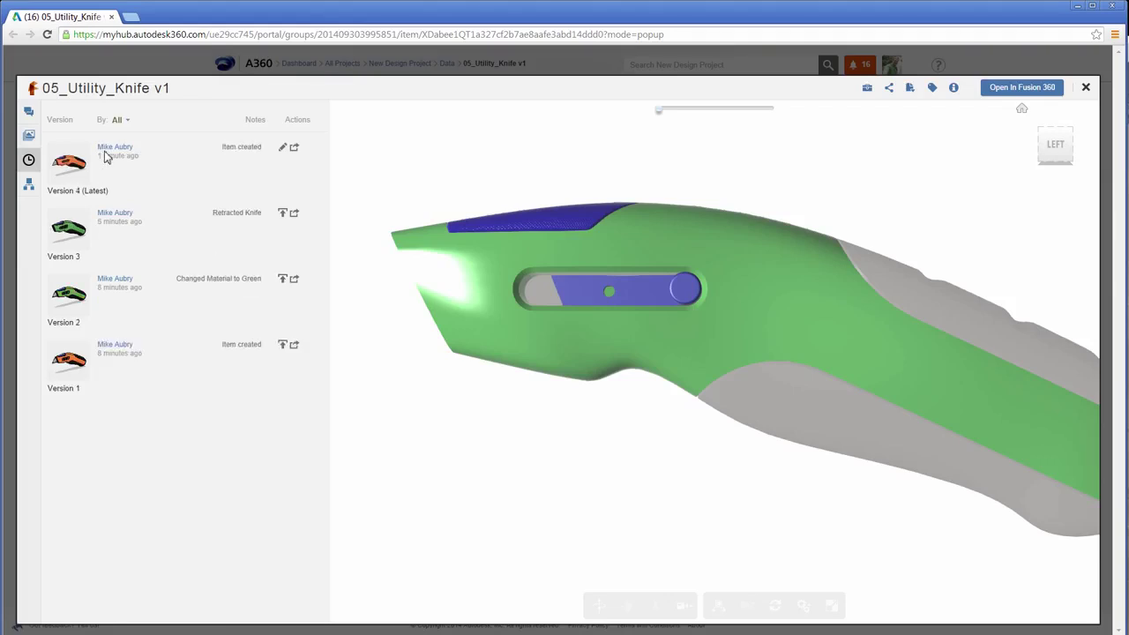
left_click(151, 155)
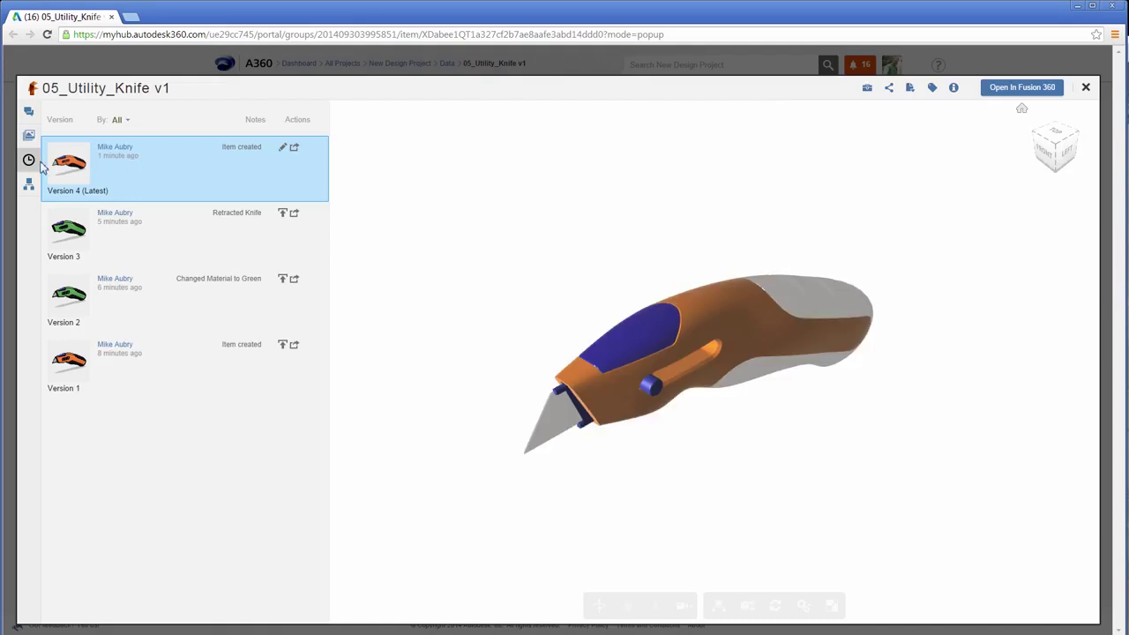
left_click(29, 187)
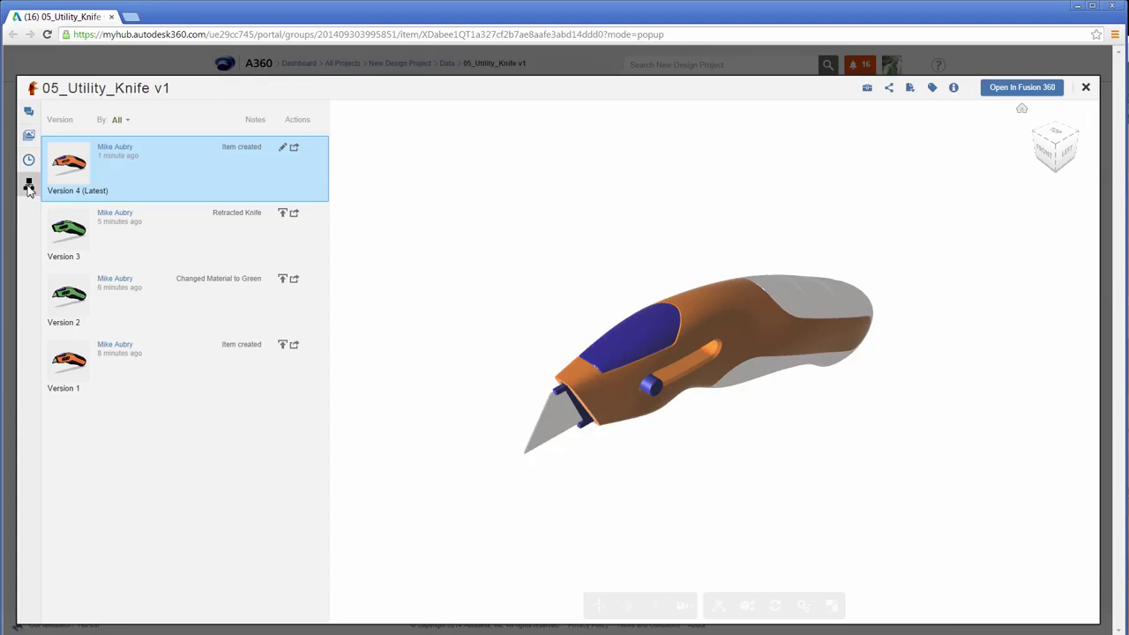
Preview the related 05_Utility_Knife v1 Drawing, then close the item viewer.
left_click(29, 187)
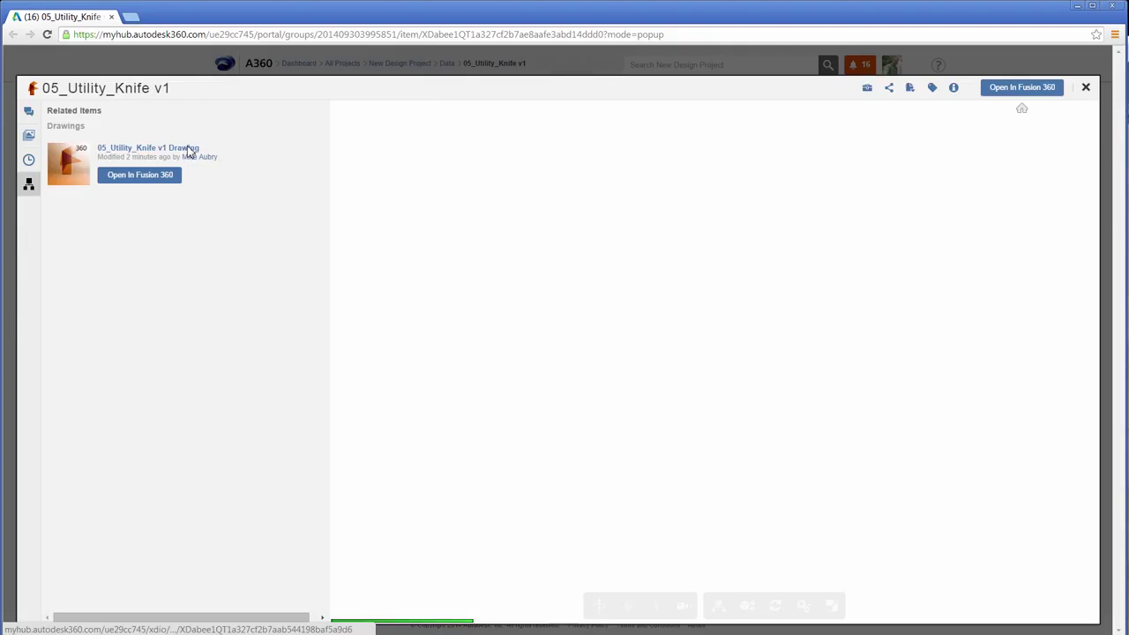
left_click(72, 174)
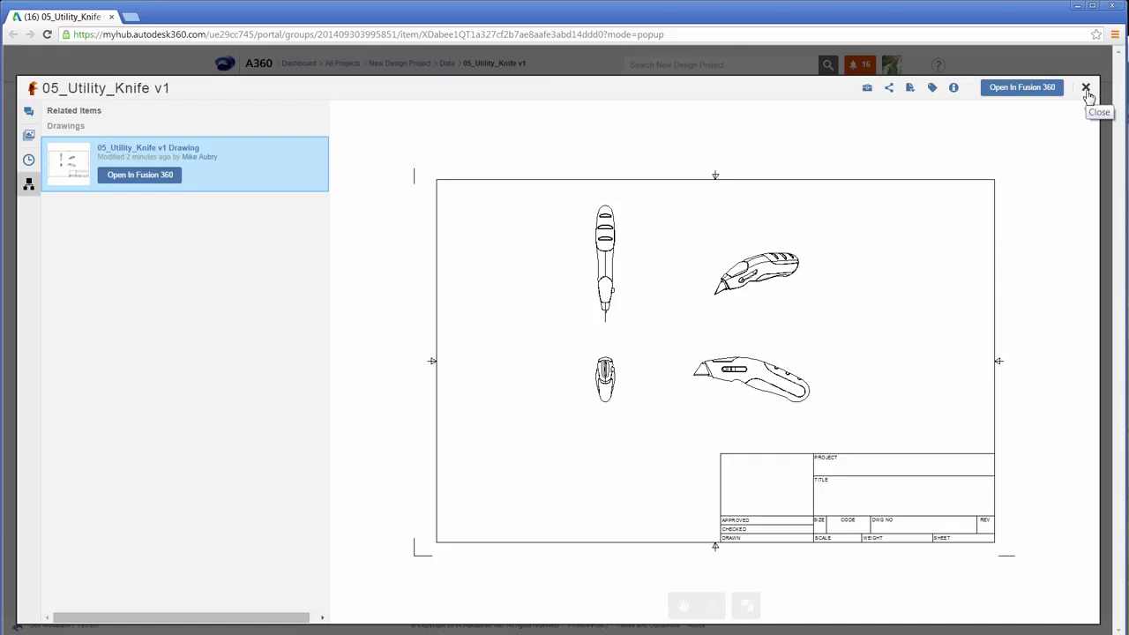
left_click(1086, 89)
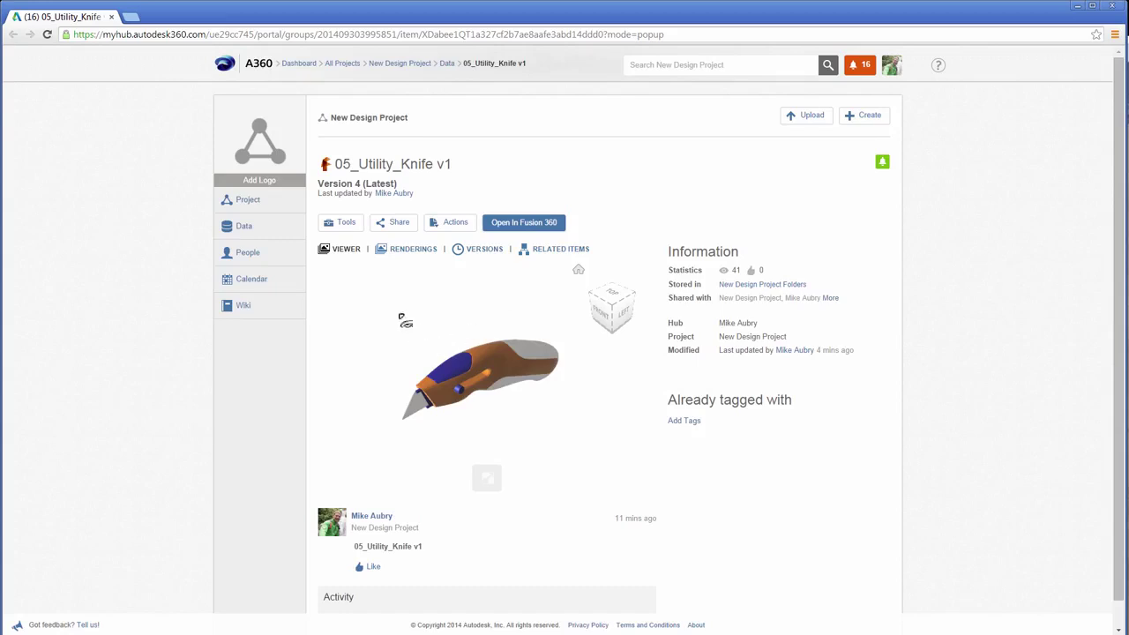
Choose 05_Project_Icon.jpg as the project logo image and save it.
left_click(268, 185)
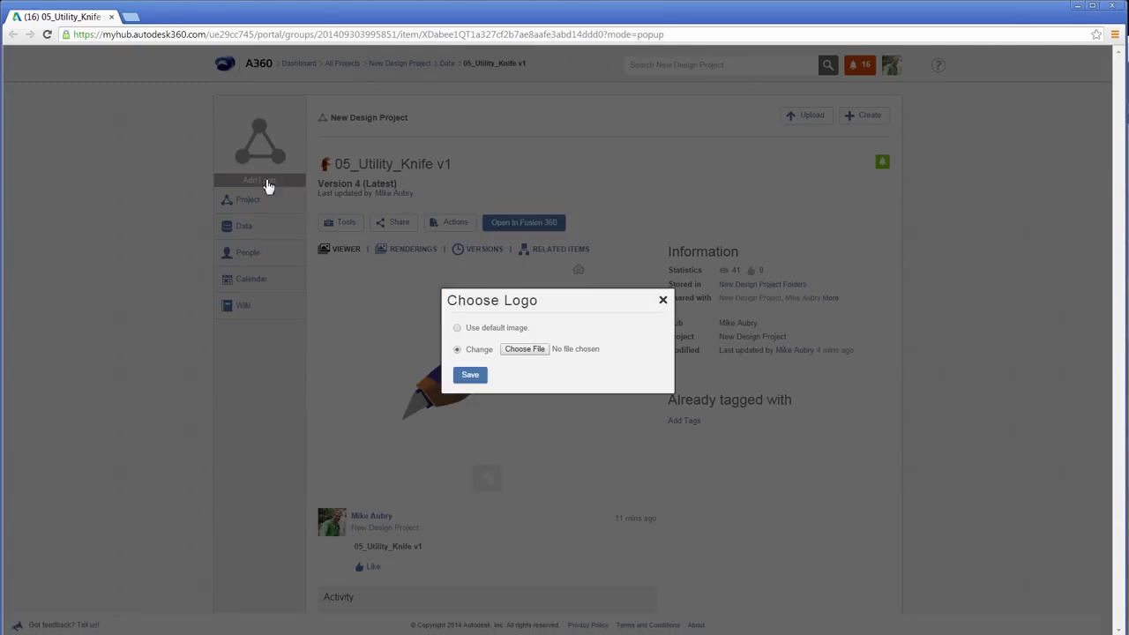
left_click(529, 353)
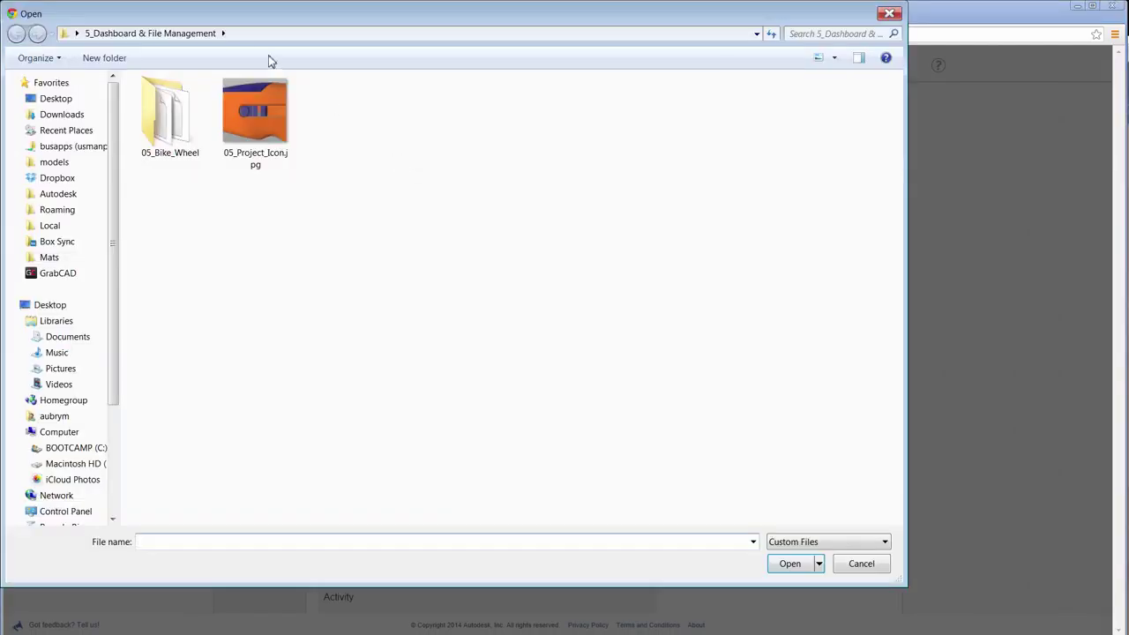
double_click(269, 115)
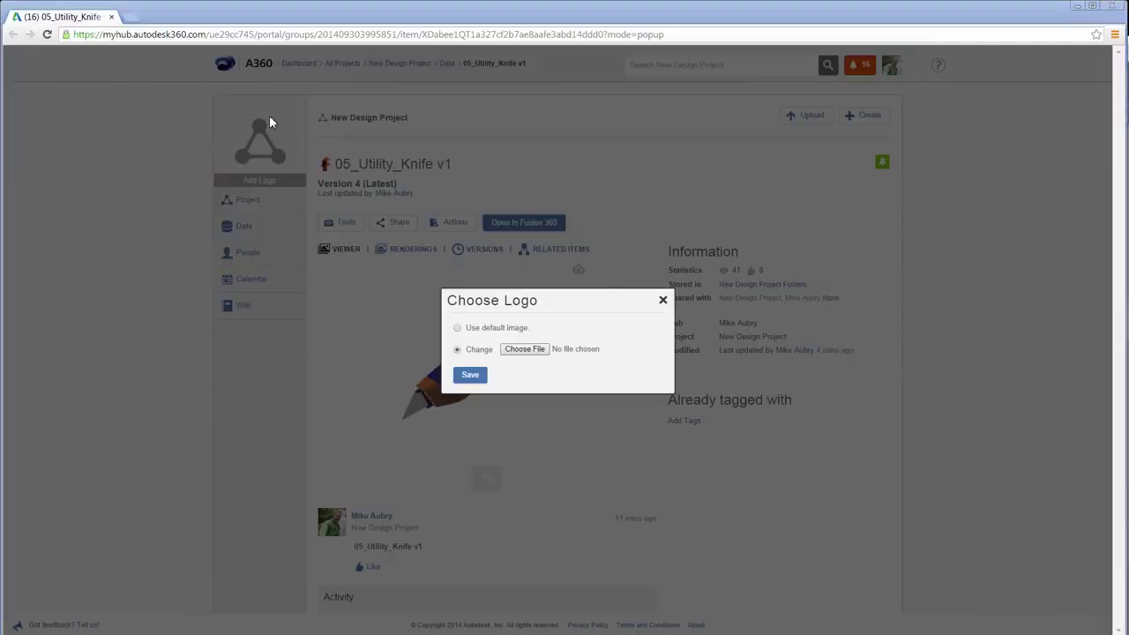
left_click(470, 375)
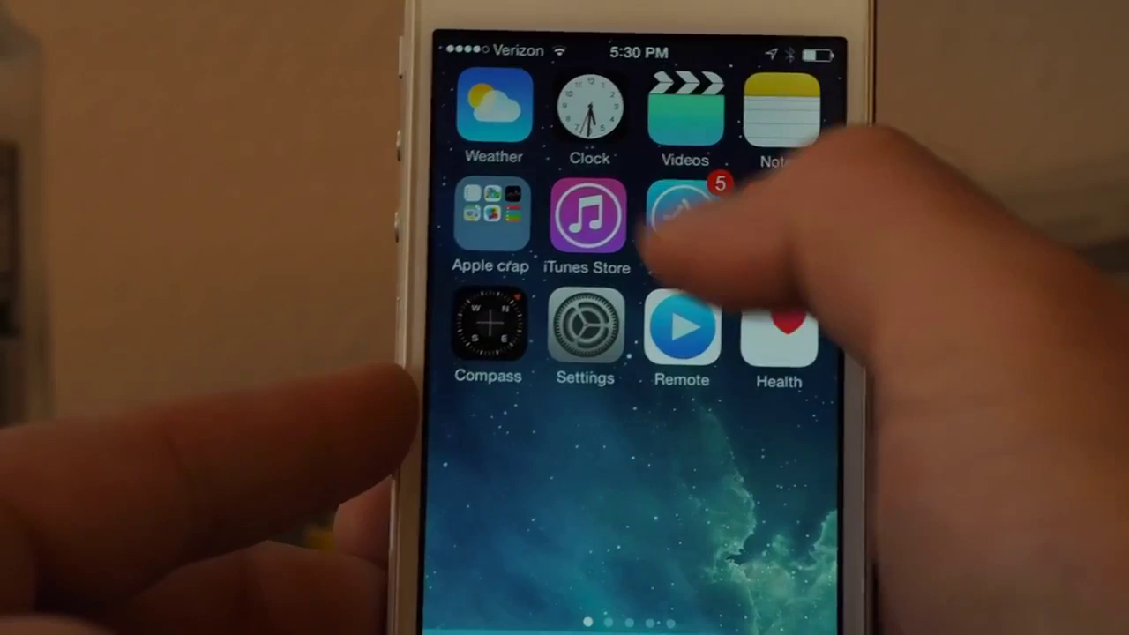
Search the App Store for 'autodesk 360' and sign in to the Autodesk A360 app.
left_click(683, 211)
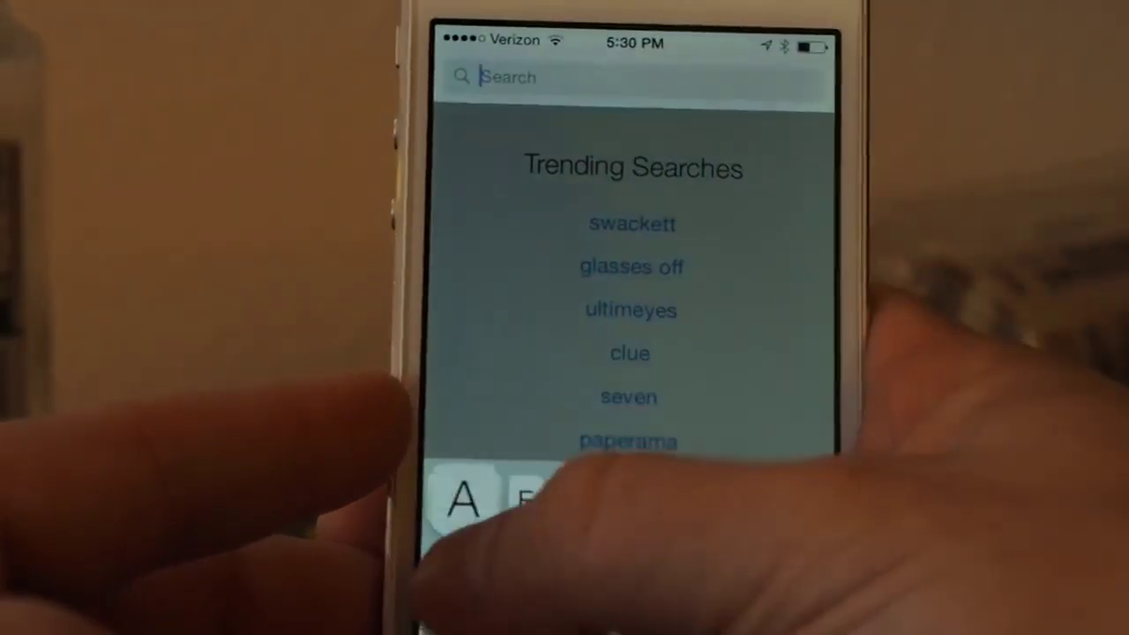
type("autod")
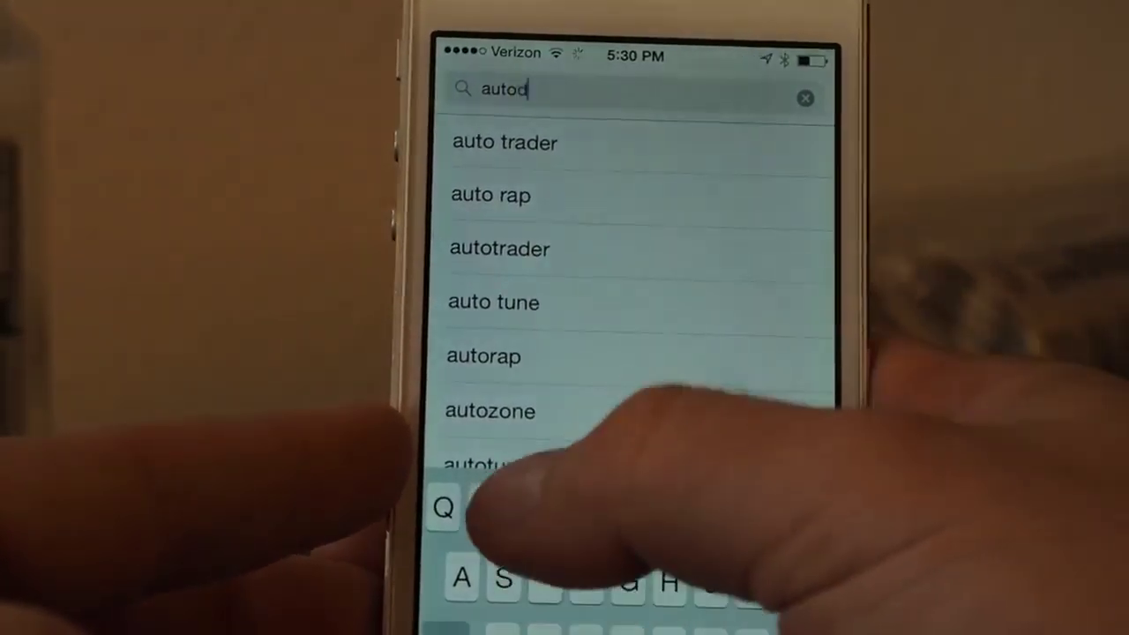
type("esk 3")
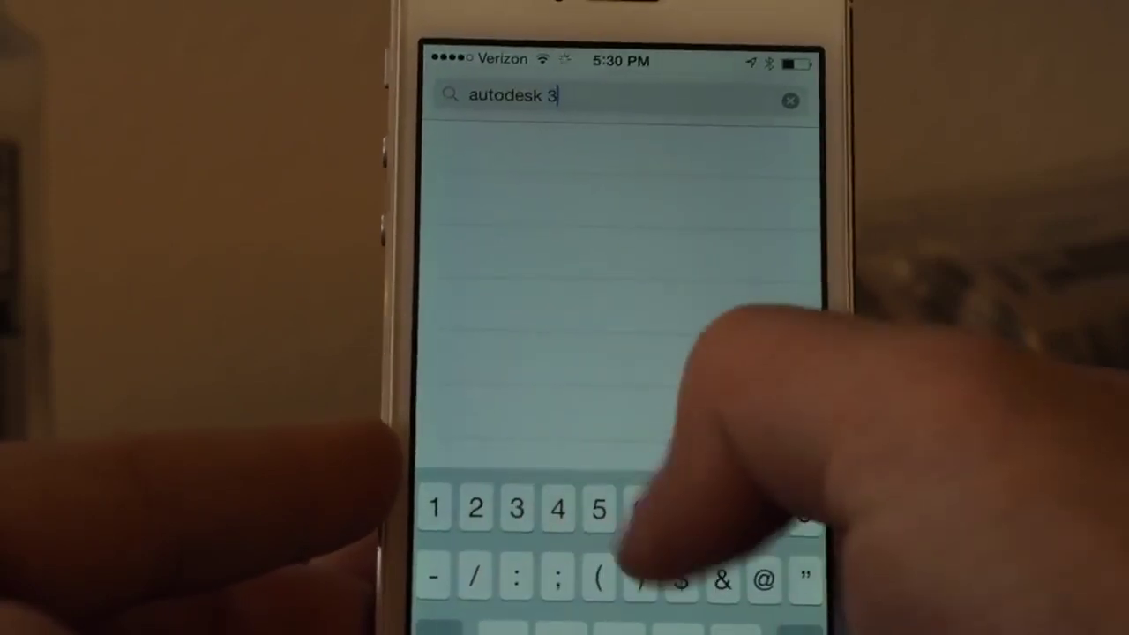
type("60")
key("Return")
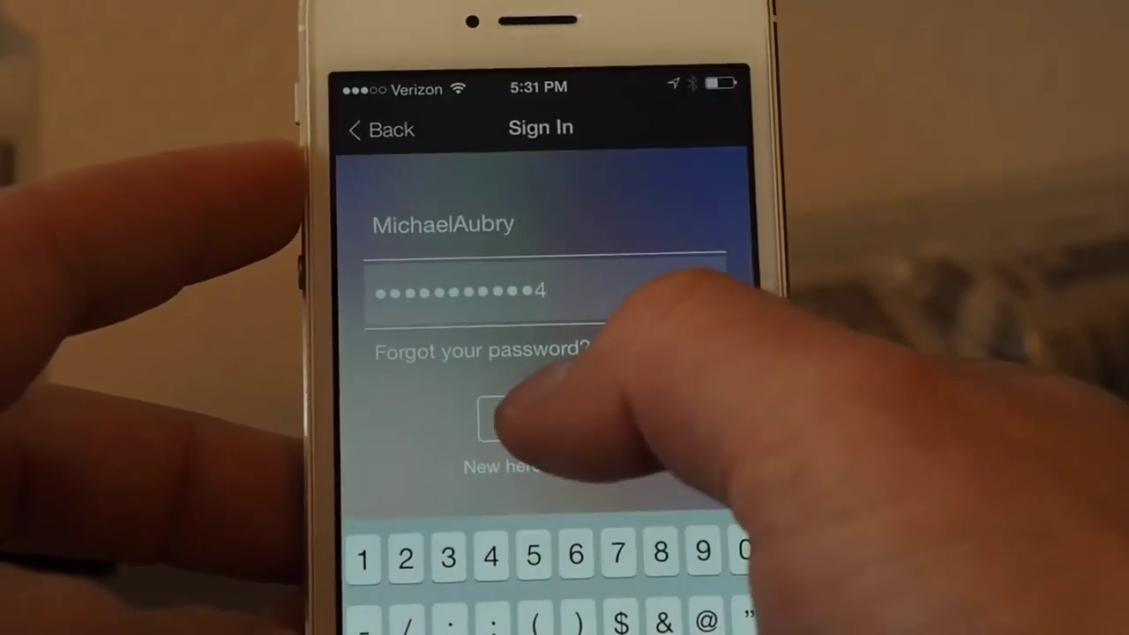
left_click(546, 419)
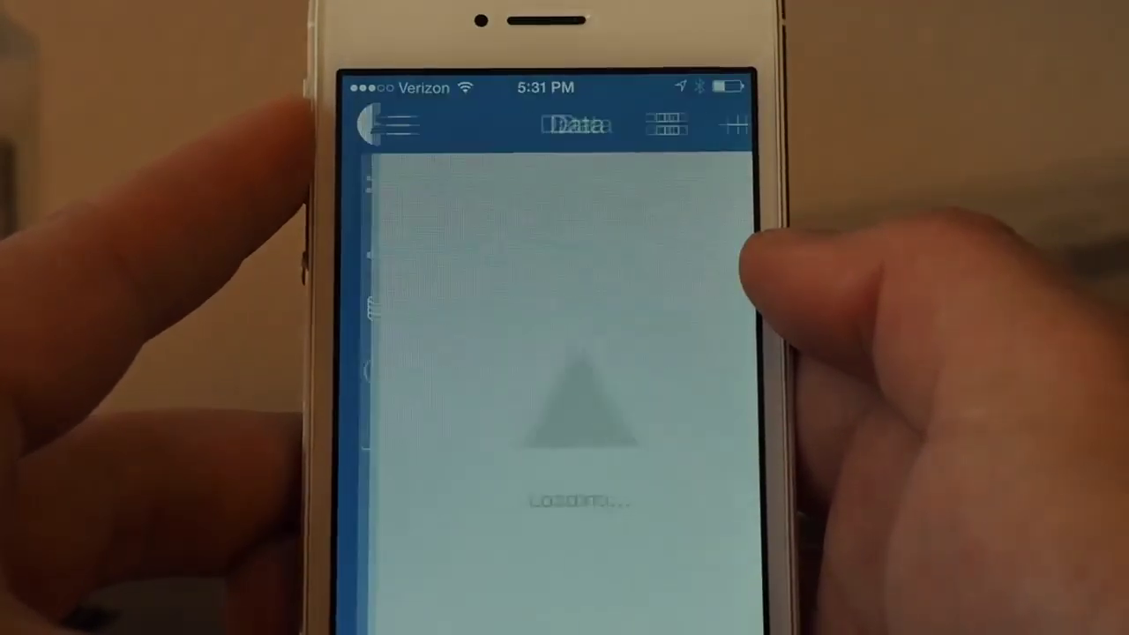
Open New Design Project's data on the phone and go into the Knife Project folder.
scroll(547, 397, "down", 15)
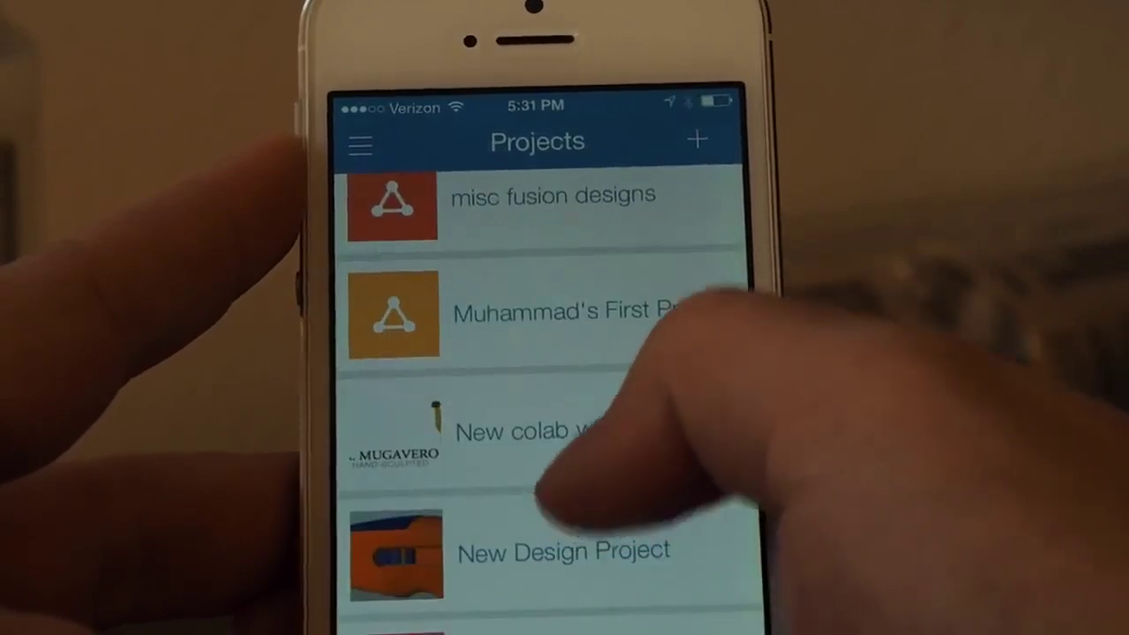
scroll(546, 441, "up", 1)
left_click(494, 569)
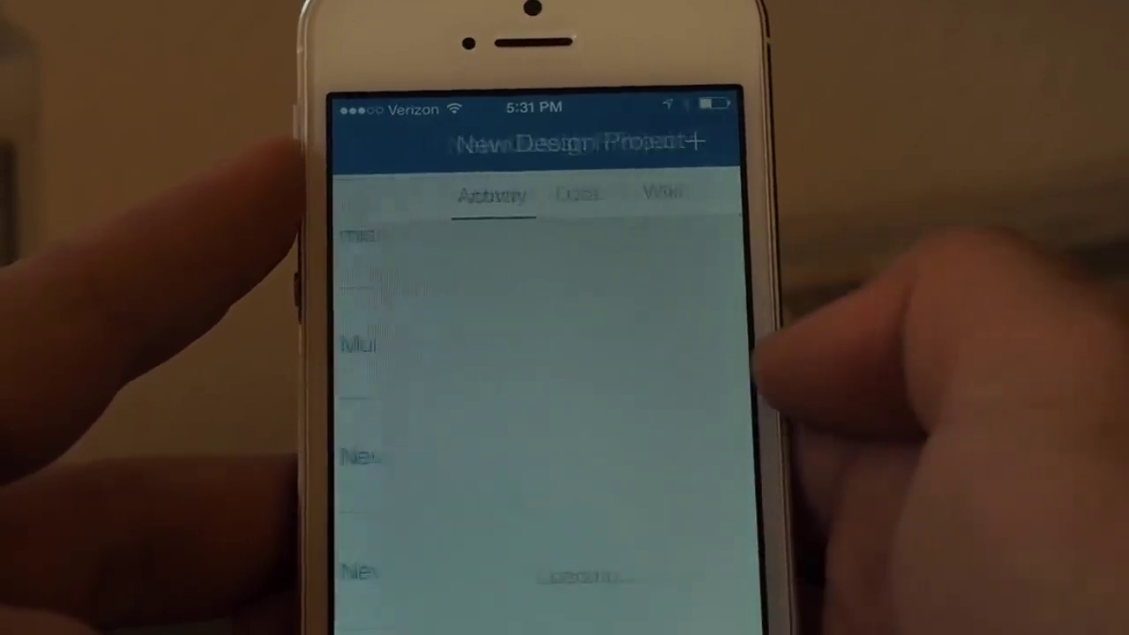
scroll(538, 397, "up", 2)
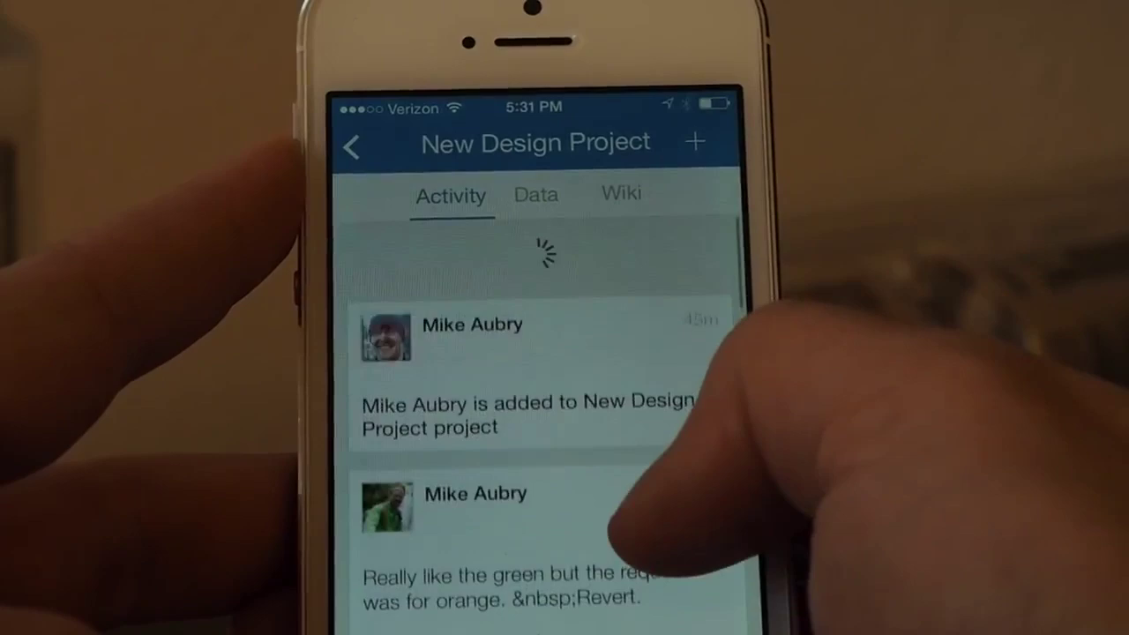
scroll(538, 397, "down", 6)
scroll(542, 397, "down", 10)
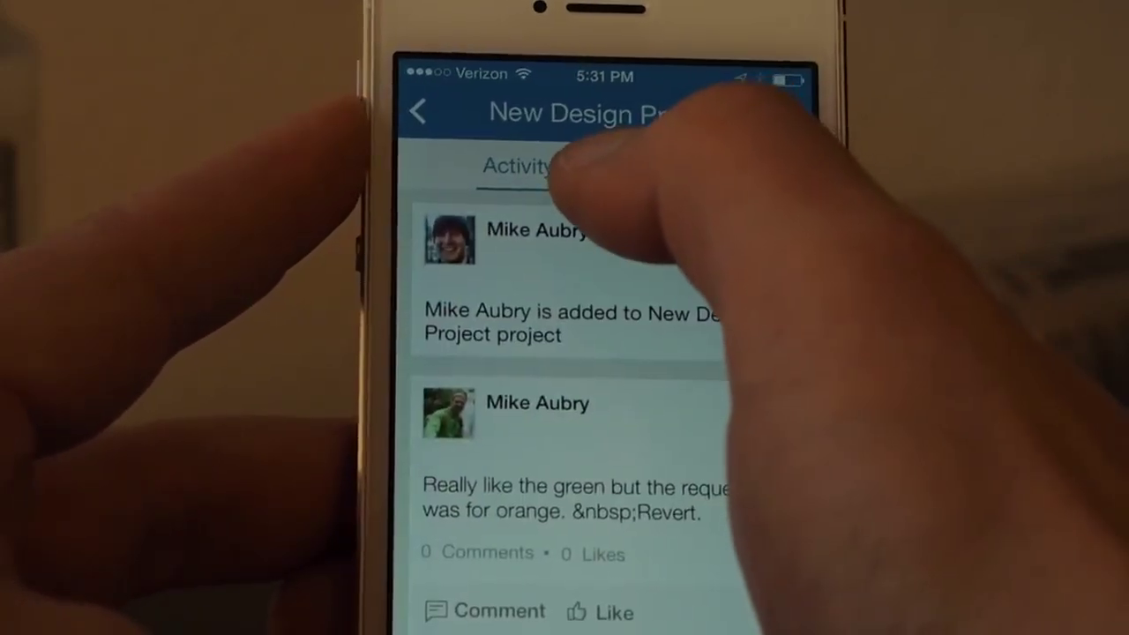
left_click(609, 166)
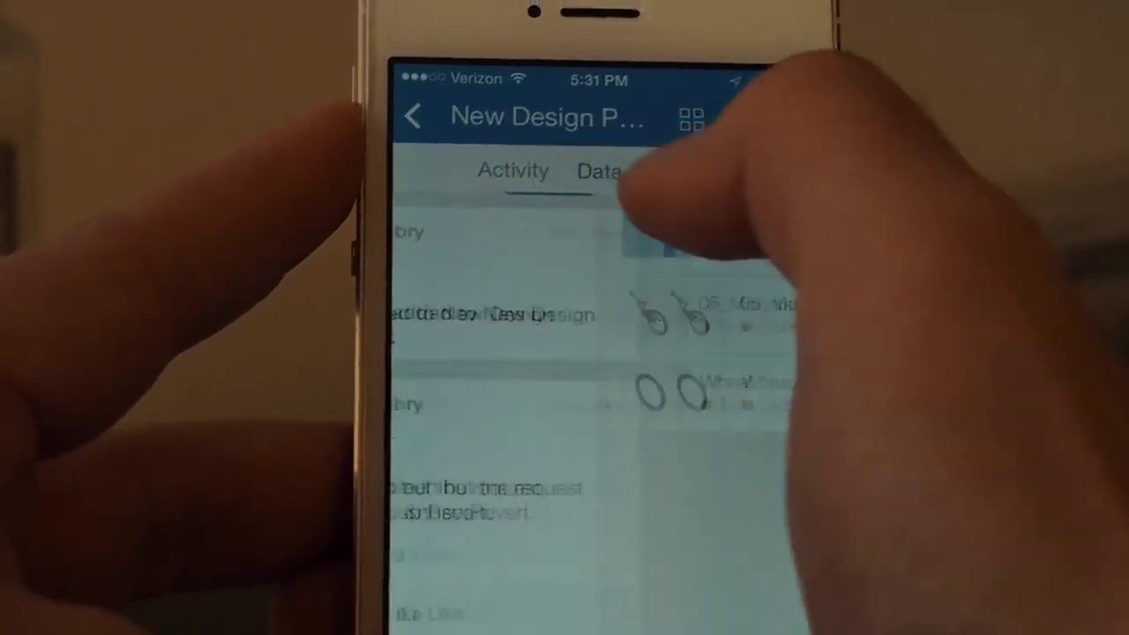
left_click(547, 238)
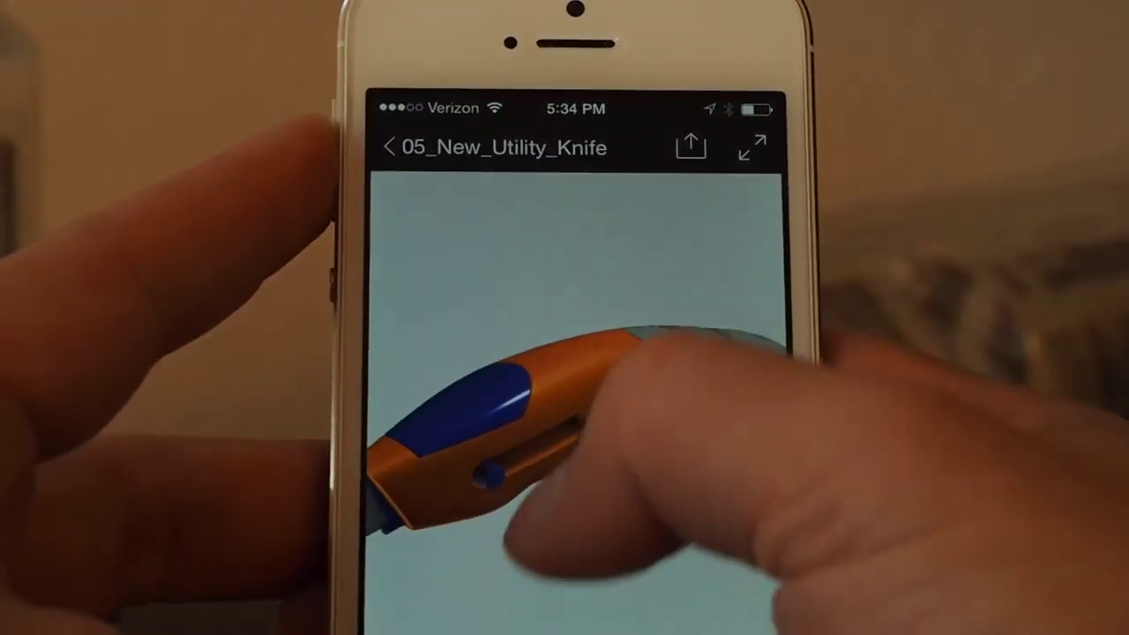
Rotate the knife, isolate the Blade Cradle part and turn it around, then go to the home screen.
left_click_drag(592, 453, 441, 410)
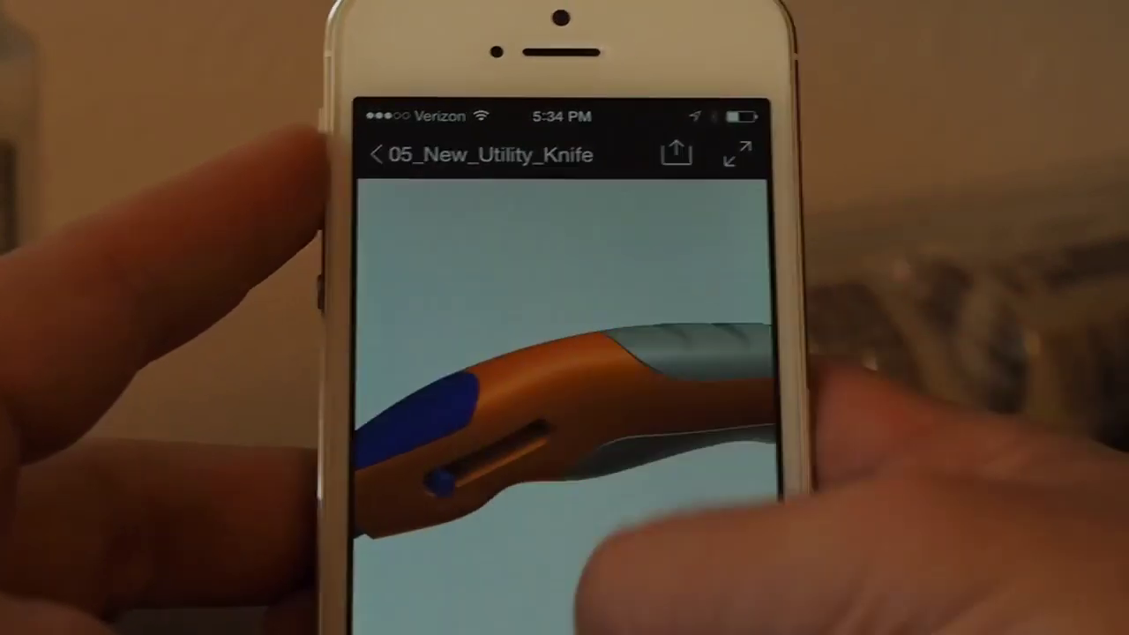
left_click(630, 494)
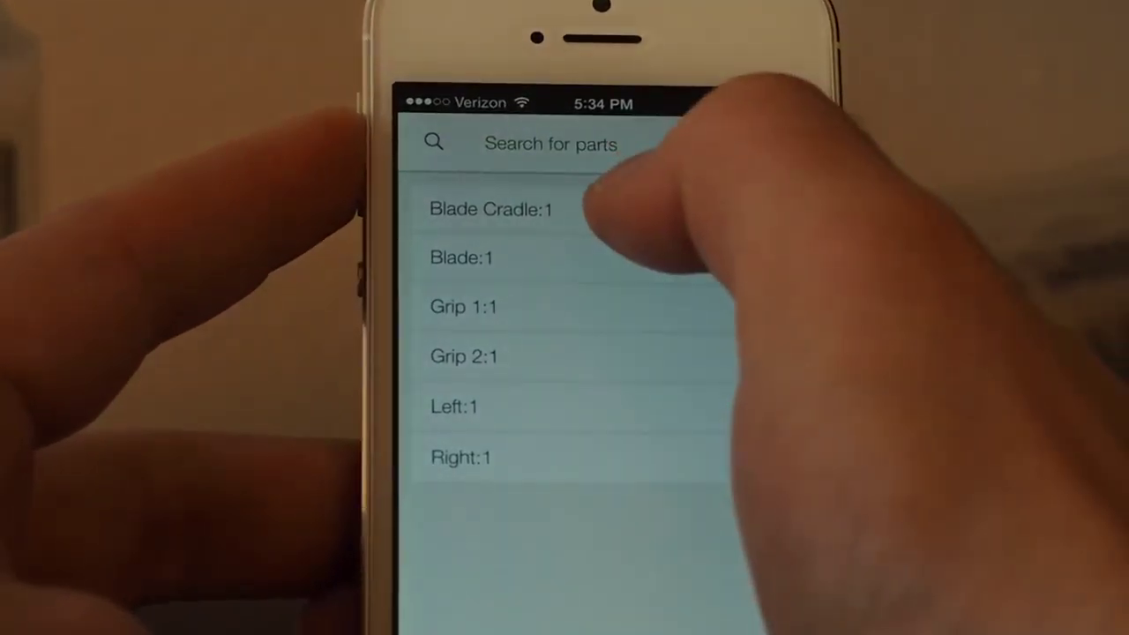
left_click(592, 217)
left_click_drag(609, 414, 756, 504)
left_click_drag(680, 479, 680, 398)
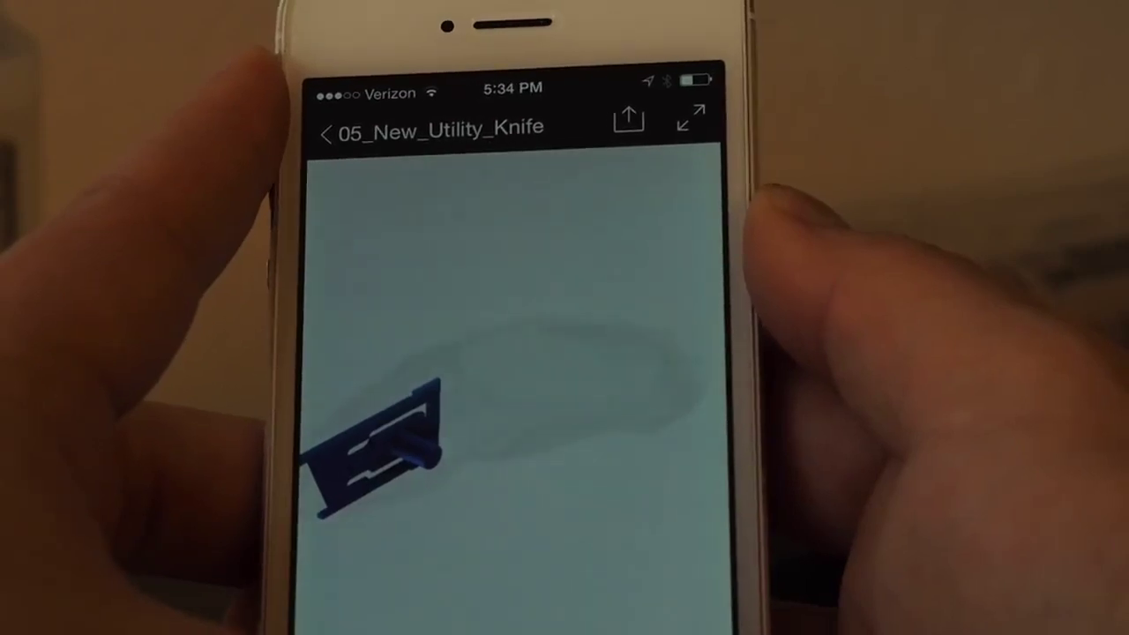
key("Home")
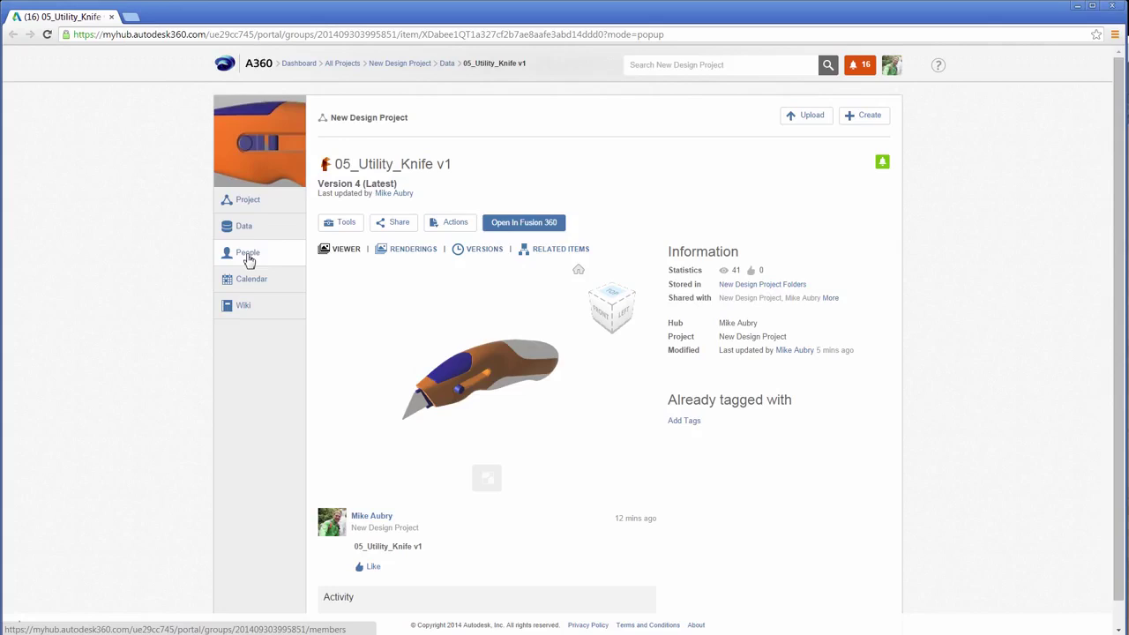
Remove the mechanical engineer from New Design Project's member list.
left_click(247, 254)
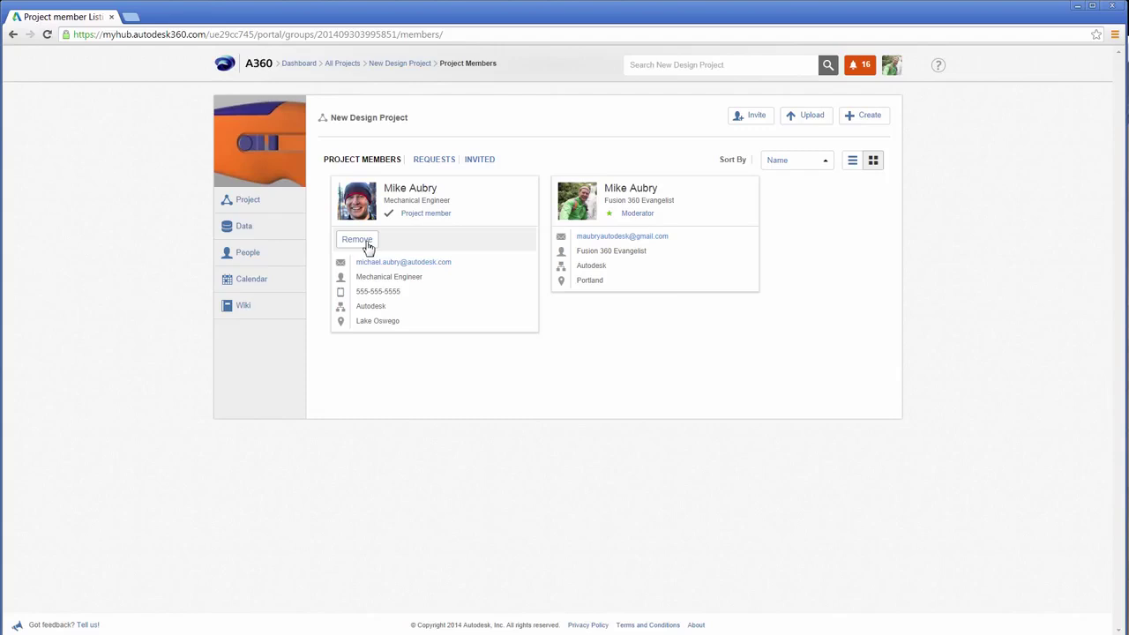
left_click(357, 238)
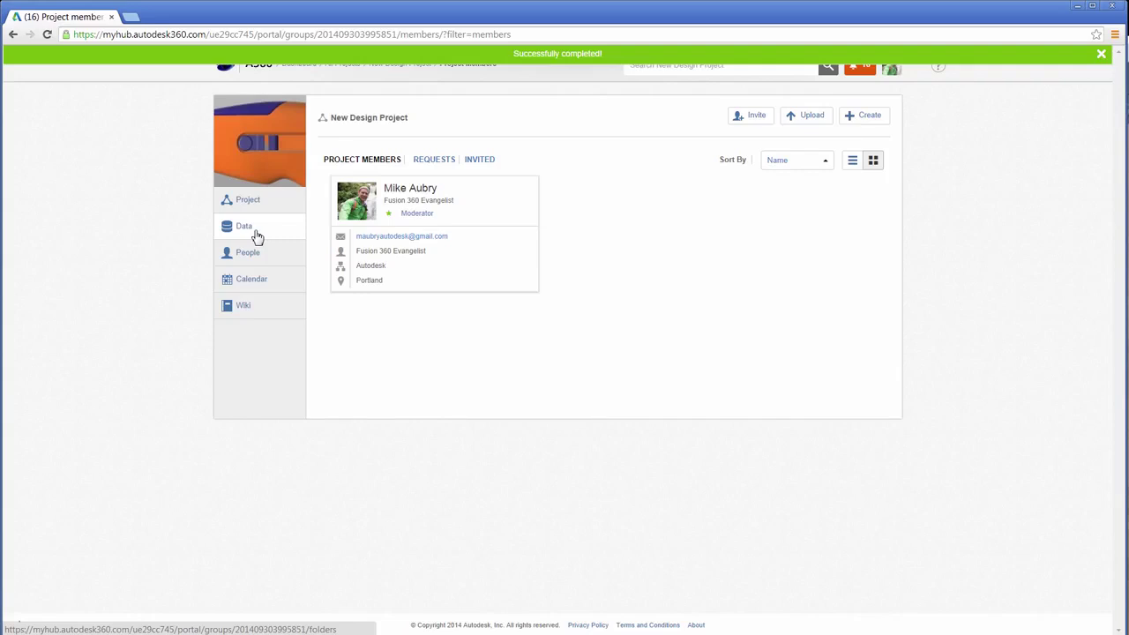
Create a new folder named Knife Project in the project's data.
left_click(251, 231)
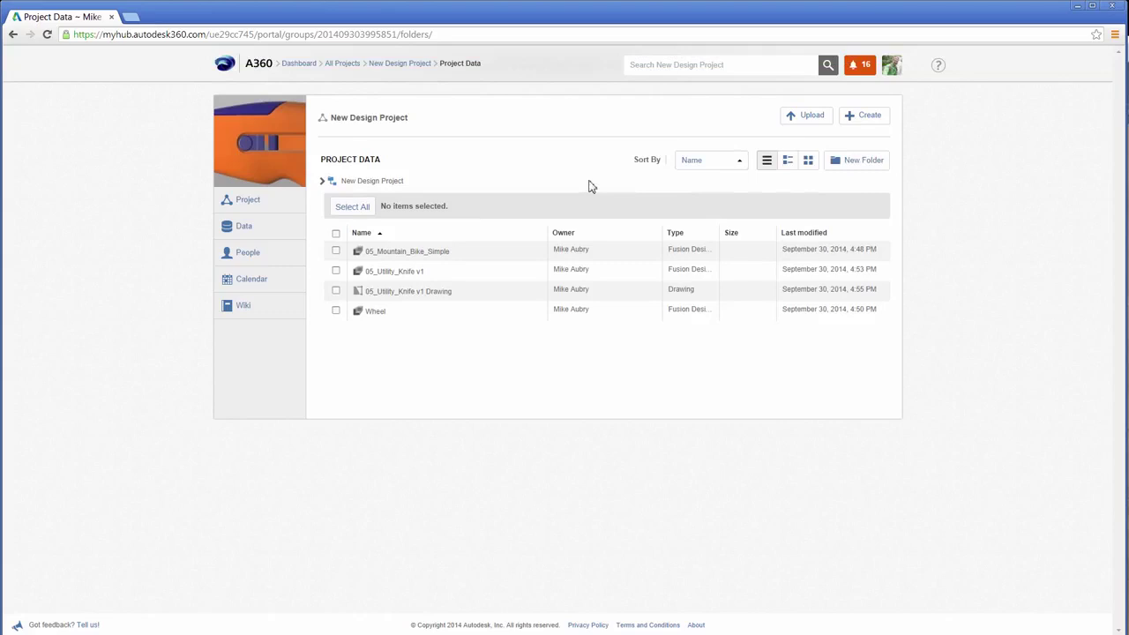
left_click(860, 163)
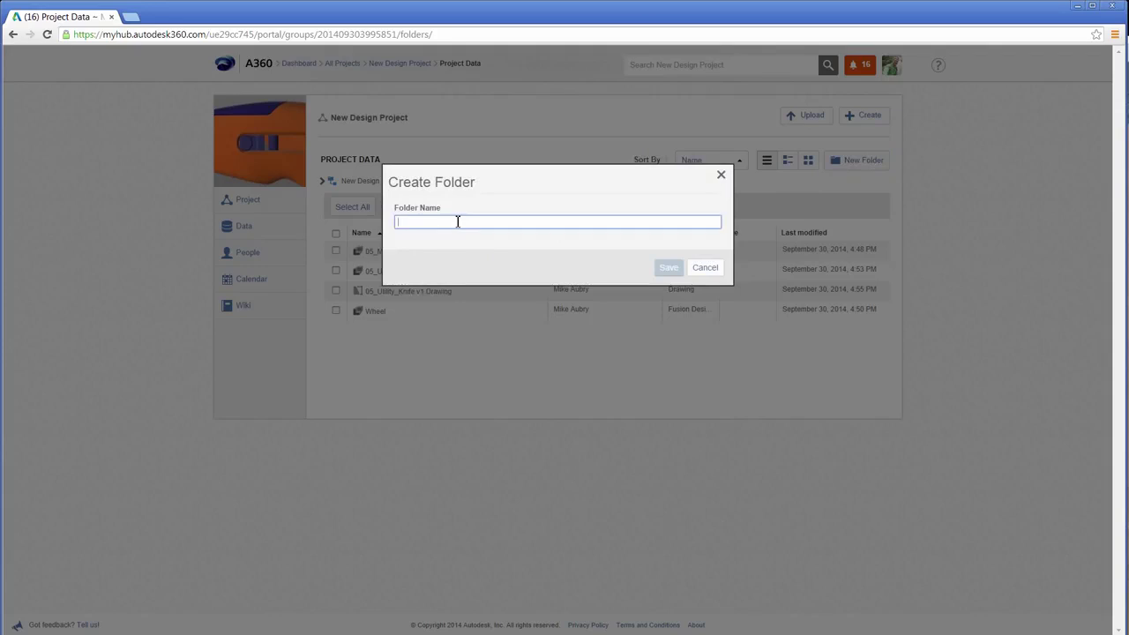
type("f")
key("BackSpace")
type("Knife Por")
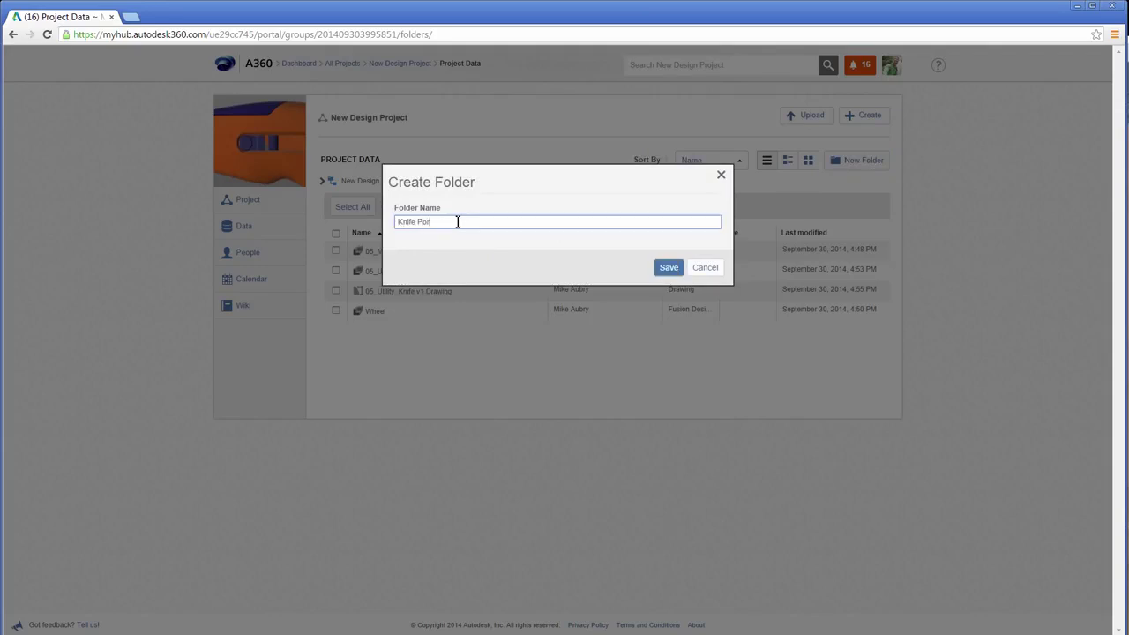
type("roject")
left_click(663, 268)
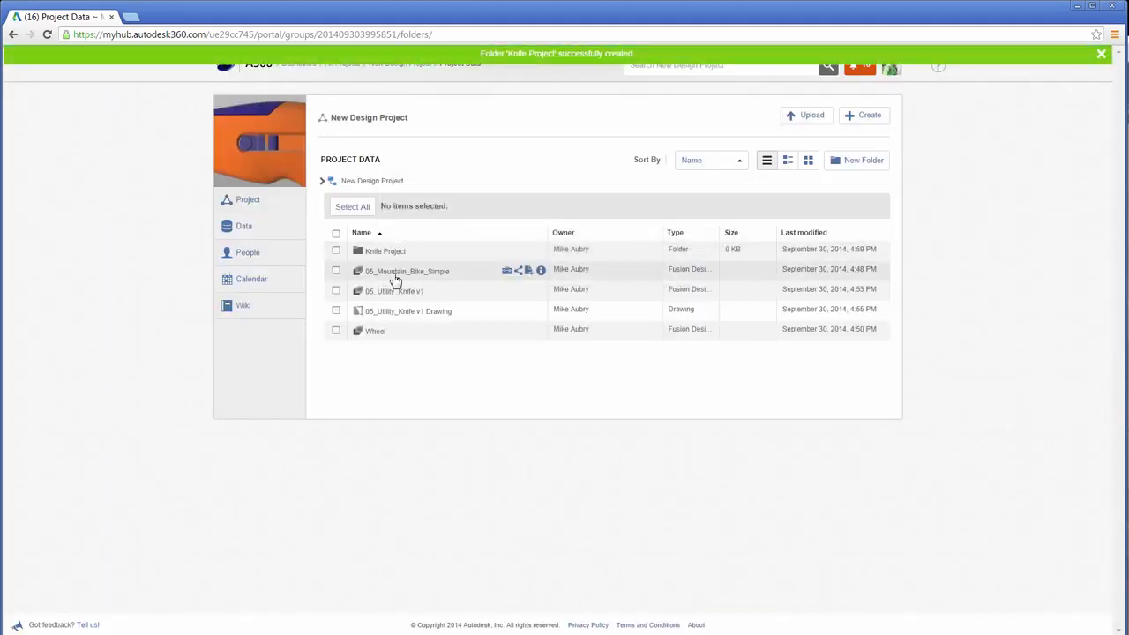
Move the utility knife design and its drawing into Knife Project and open the folder.
left_click(335, 290)
left_click(335, 310)
left_click_drag(385, 303, 404, 258)
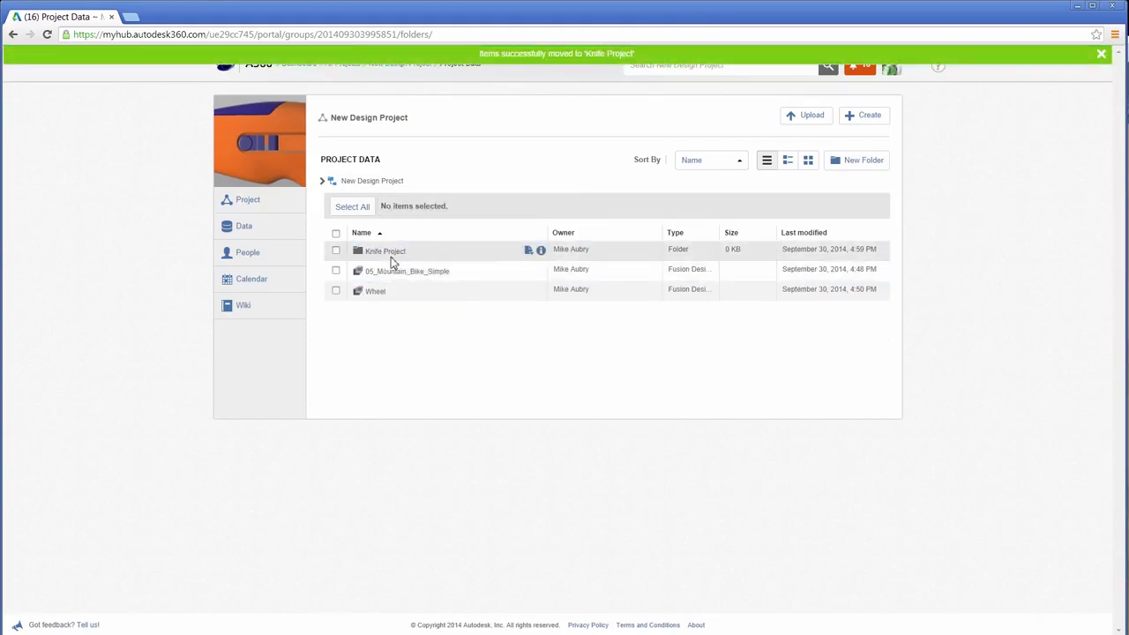
left_click(393, 254)
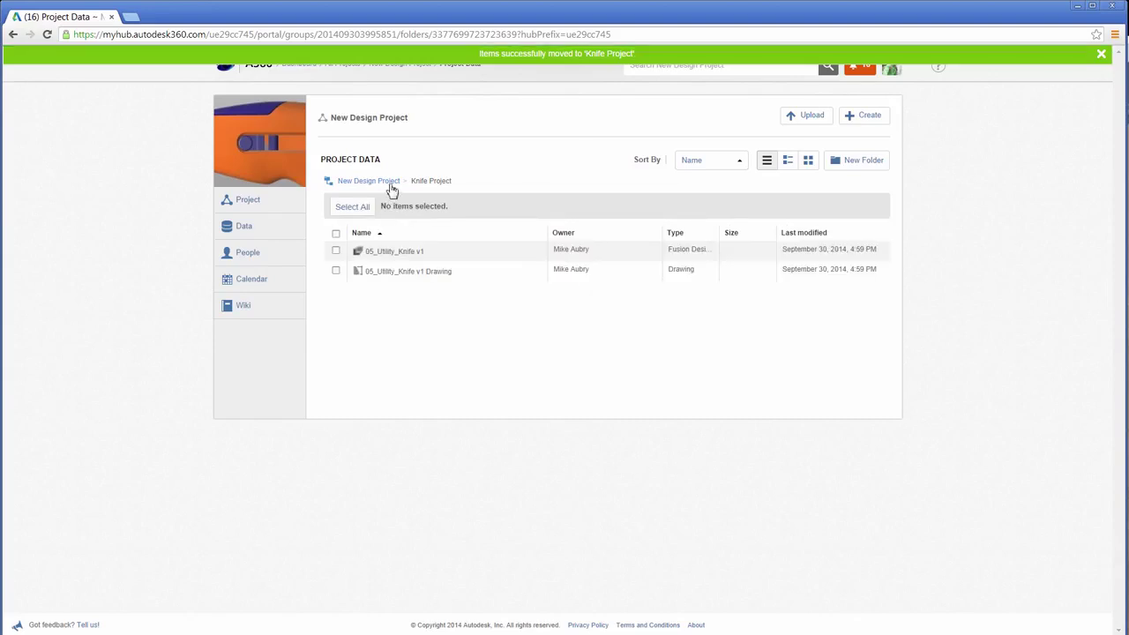
Rename the knife design to 05_New_Utility_Knife, then bring up the drawing's Delete option.
right_click(392, 253)
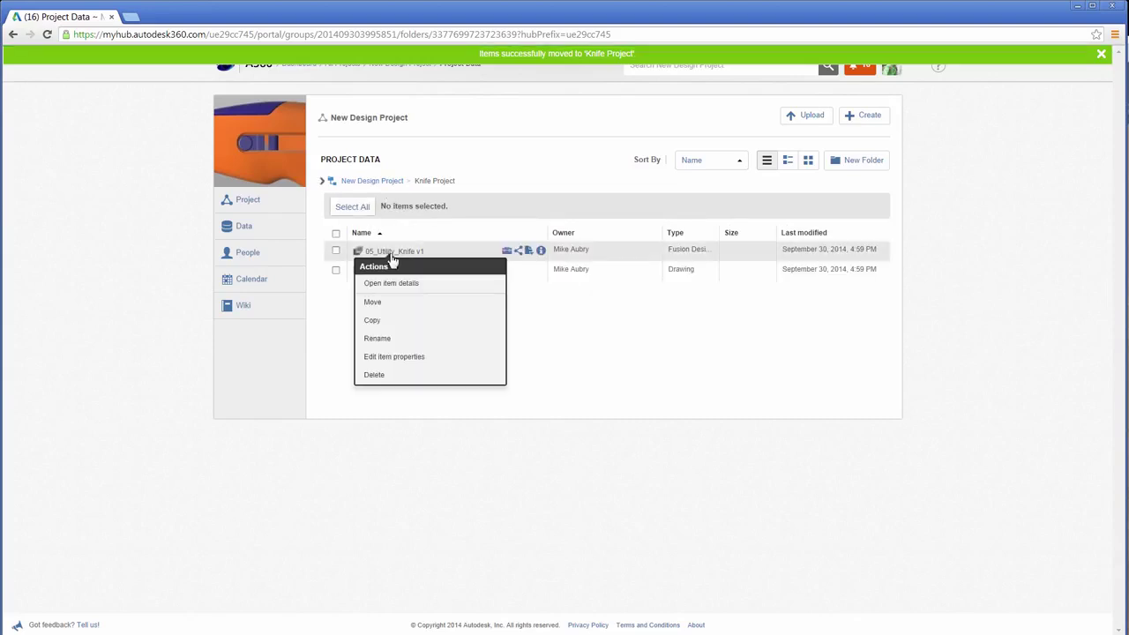
left_click(399, 340)
left_click_drag(447, 221, 466, 222)
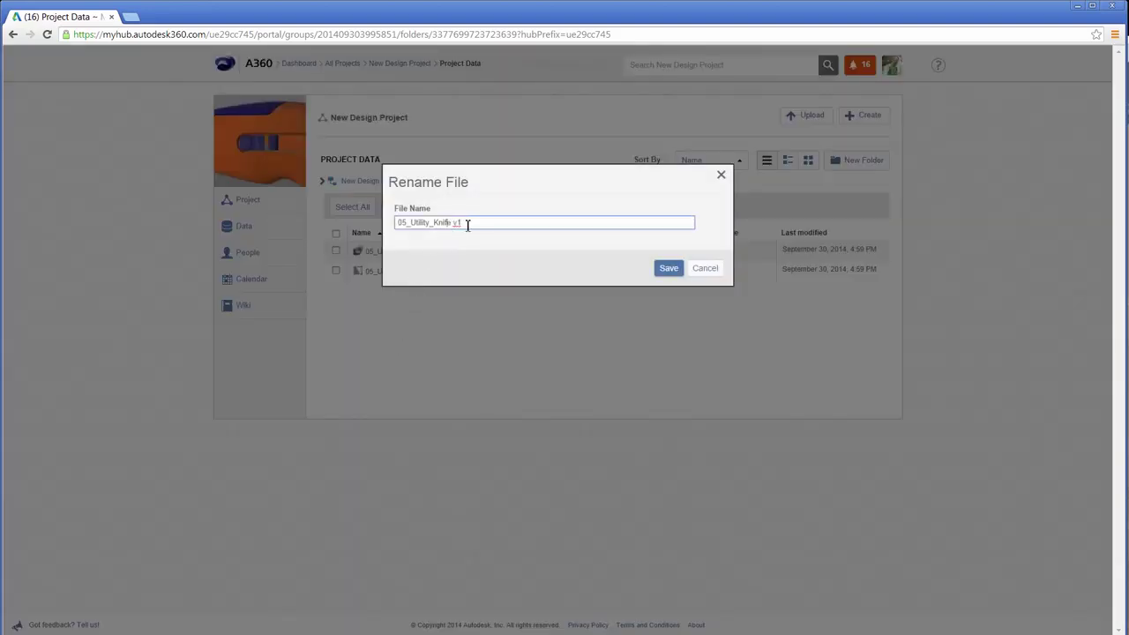
type("fe")
left_click(410, 223)
type("New")
key("BackSpace")
type("_")
left_click(675, 267)
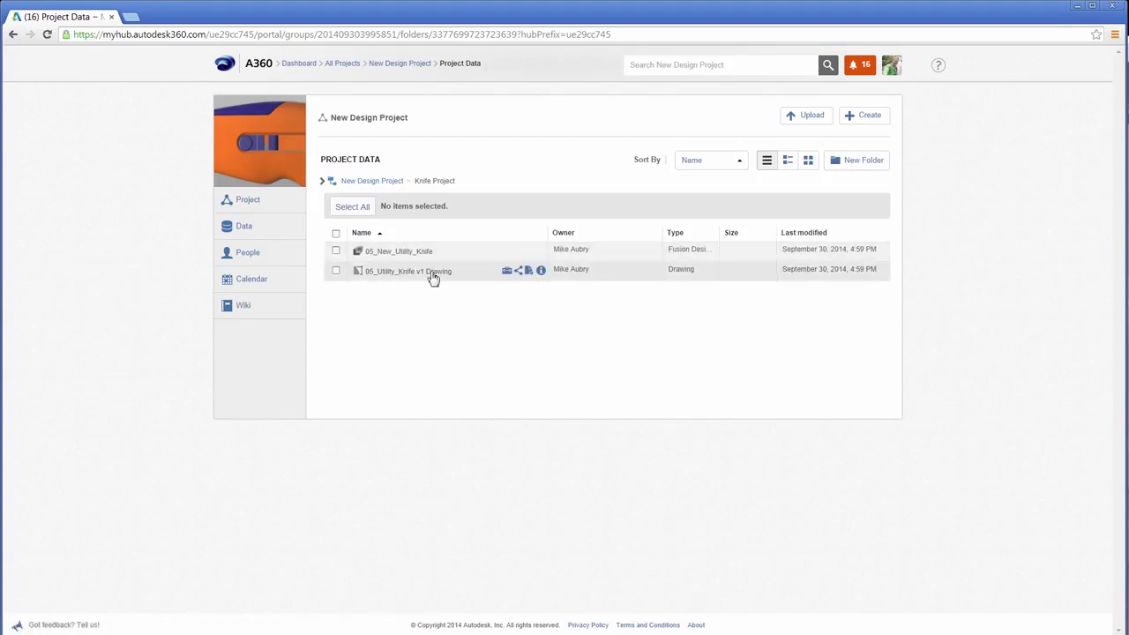
right_click(433, 278)
Delete the knife drawing in A360, then refresh Fusion 360's Data Panel file list.
left_click(424, 396)
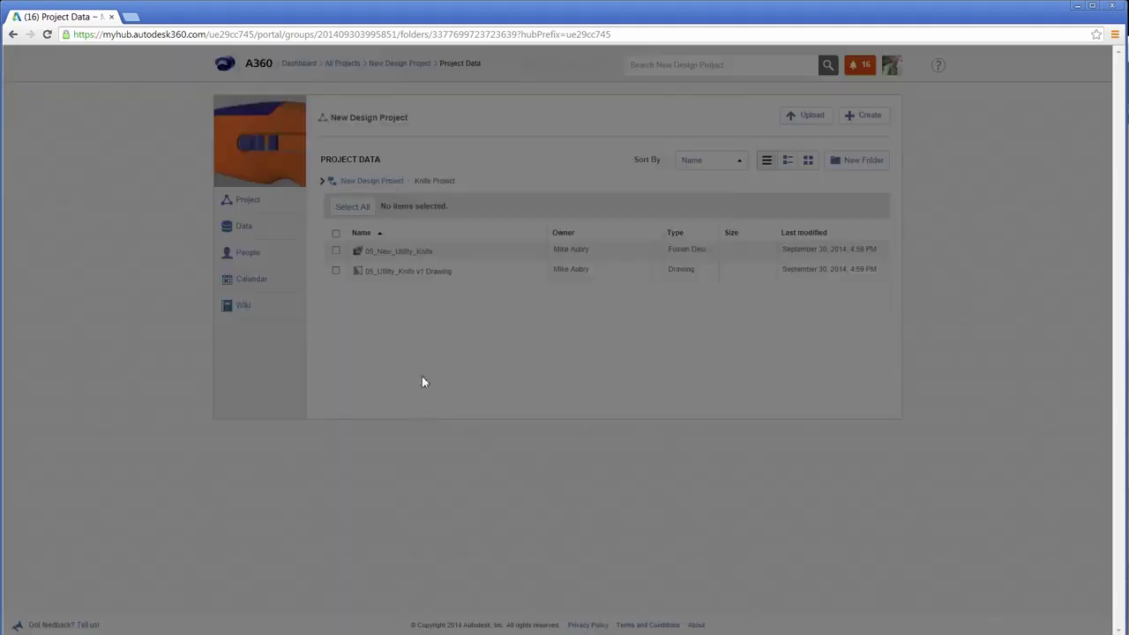
left_click(675, 252)
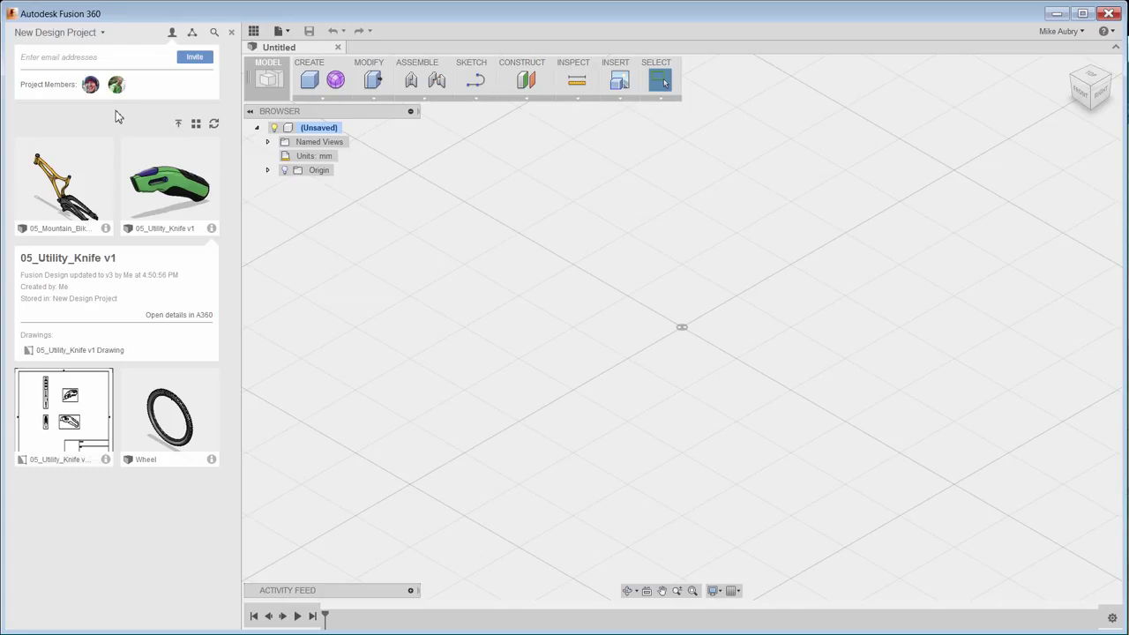
left_click(213, 125)
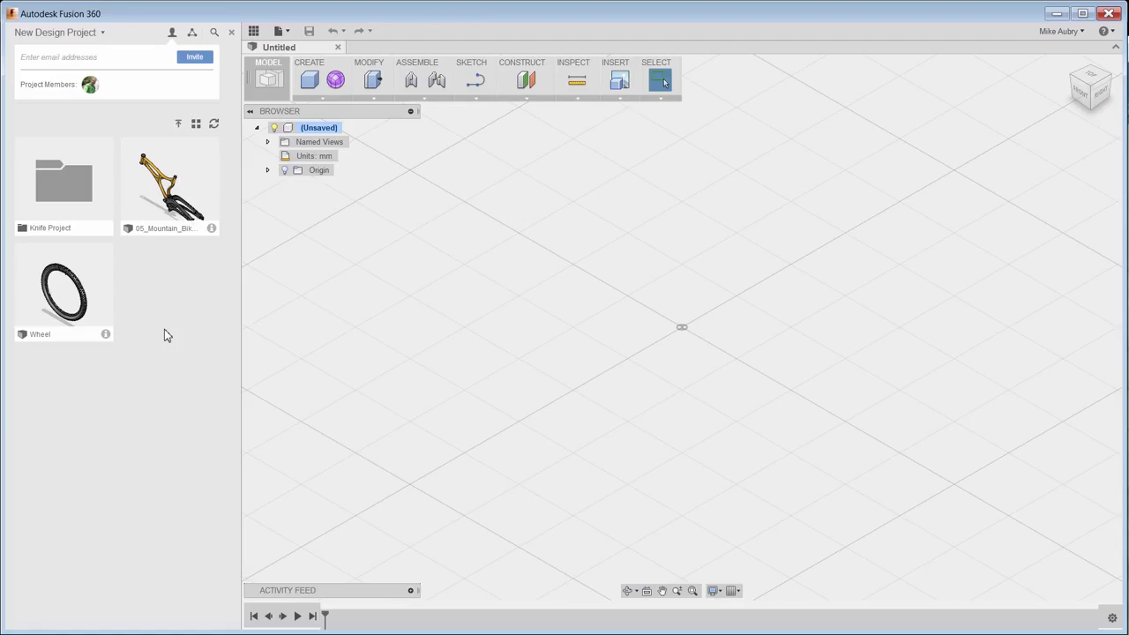
Open 05_Mountain_Bike_Simple and insert the Wheel, moved back to the swingarm's rear end.
double_click(173, 190)
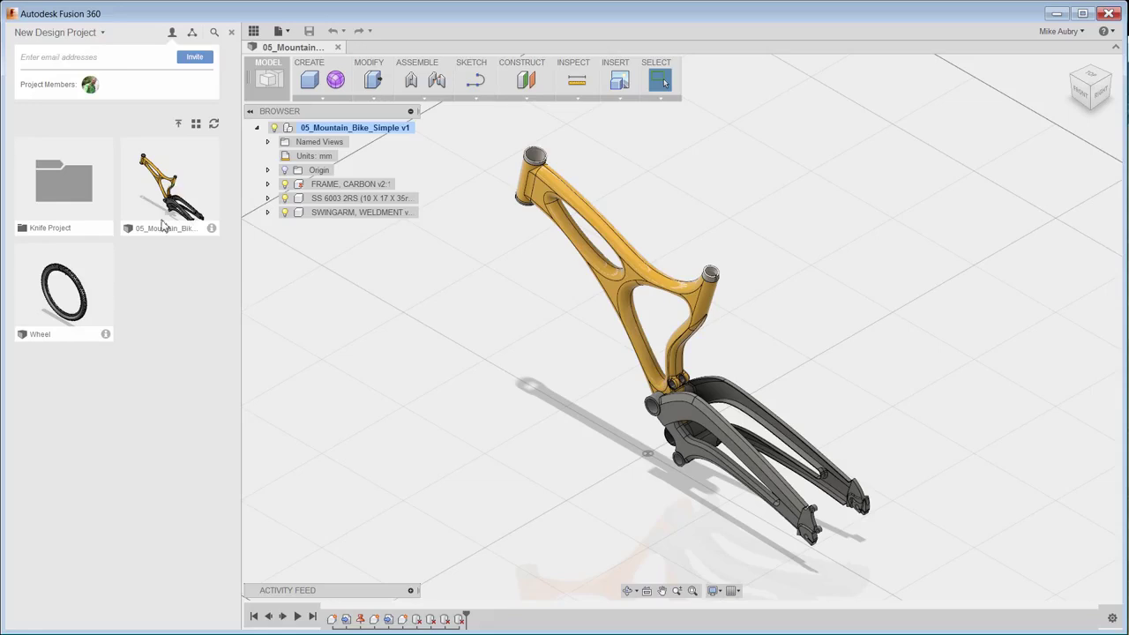
right_click(92, 272)
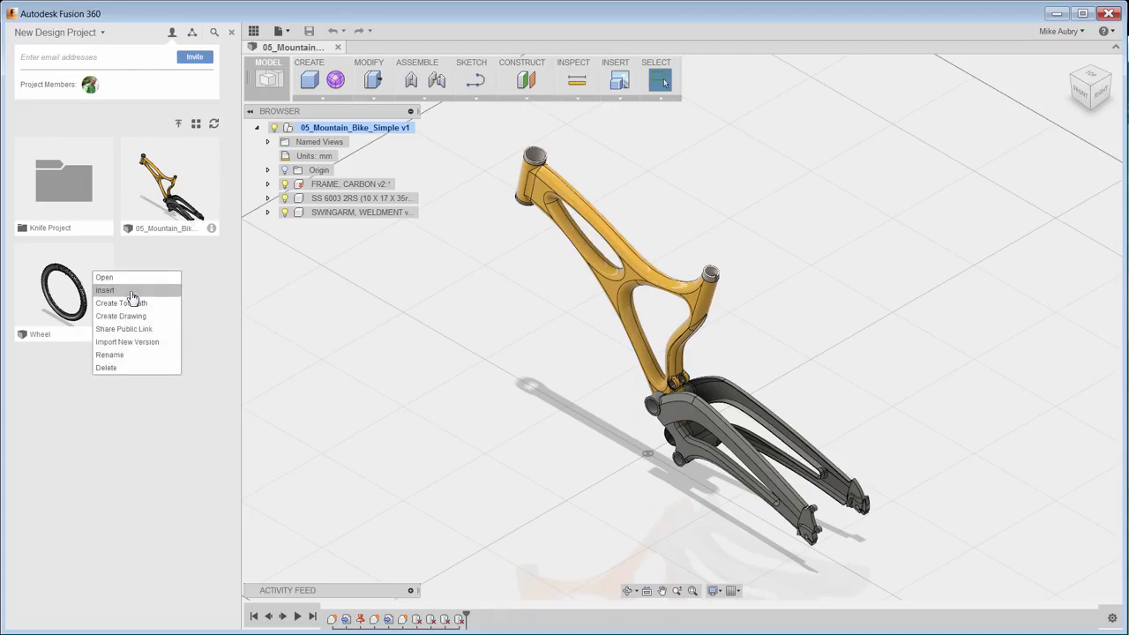
left_click(105, 291)
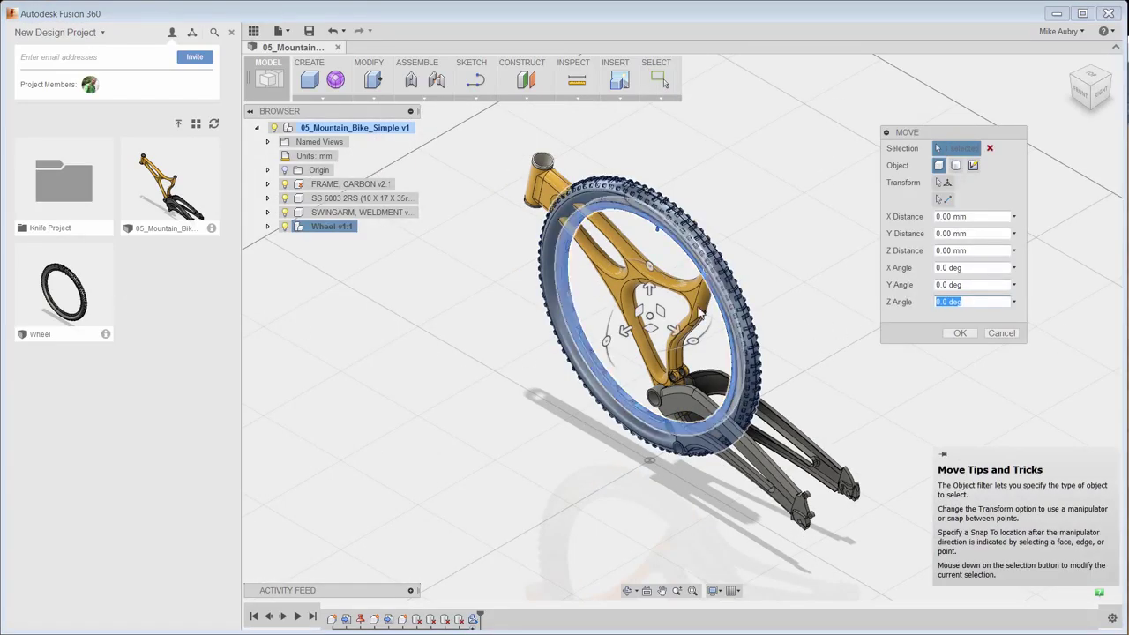
left_click_drag(659, 309, 905, 454)
left_click(959, 334)
Turn the view toward the bike's front and make the Wheel a rigid group.
scroll(1008, 375, "up", 10)
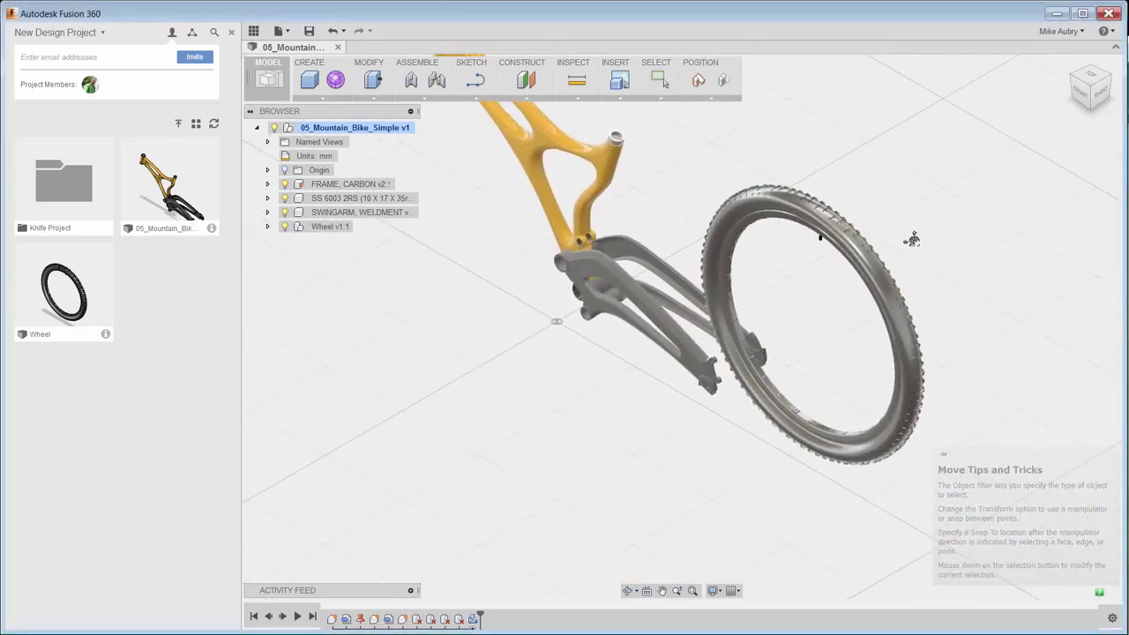
middle_click_drag(812, 273, 772, 426, "shift")
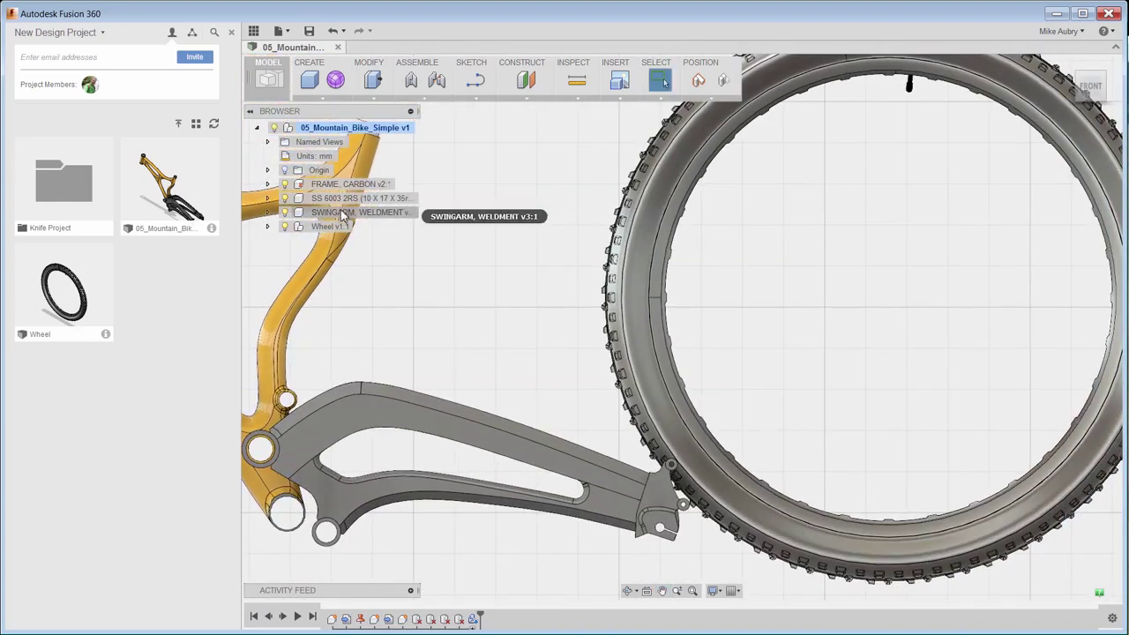
right_click(336, 228)
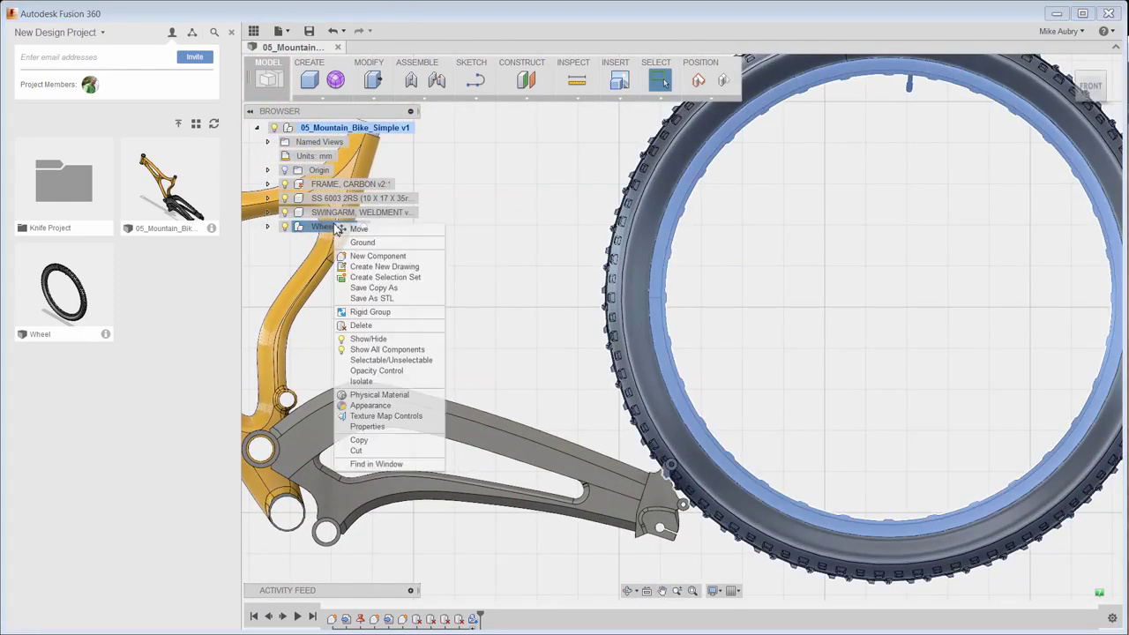
left_click(404, 313)
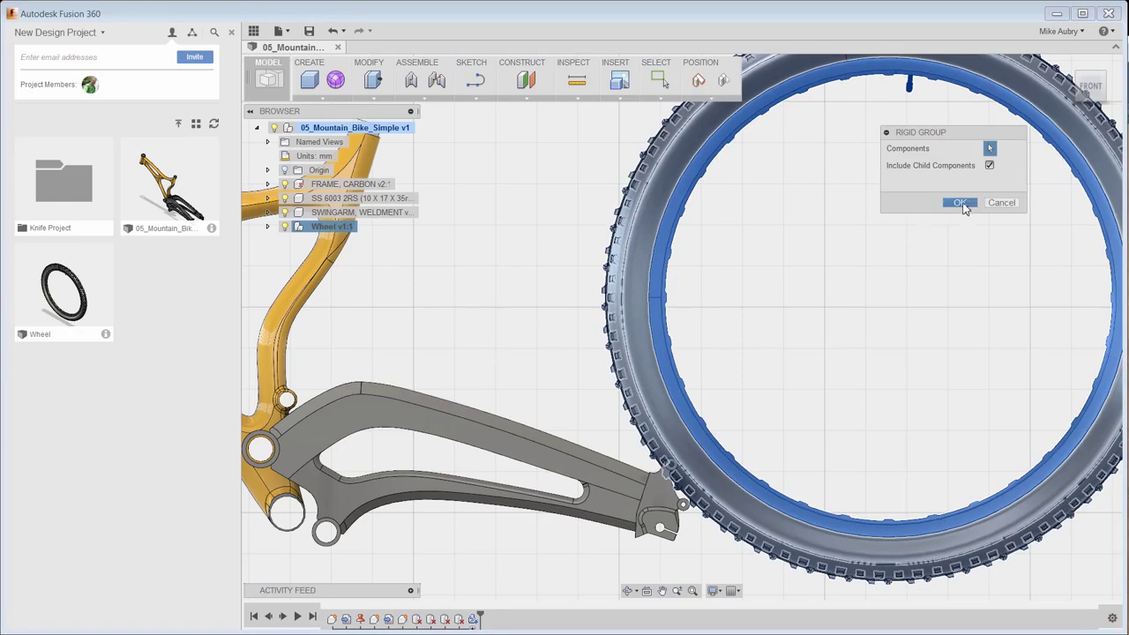
left_click(960, 203)
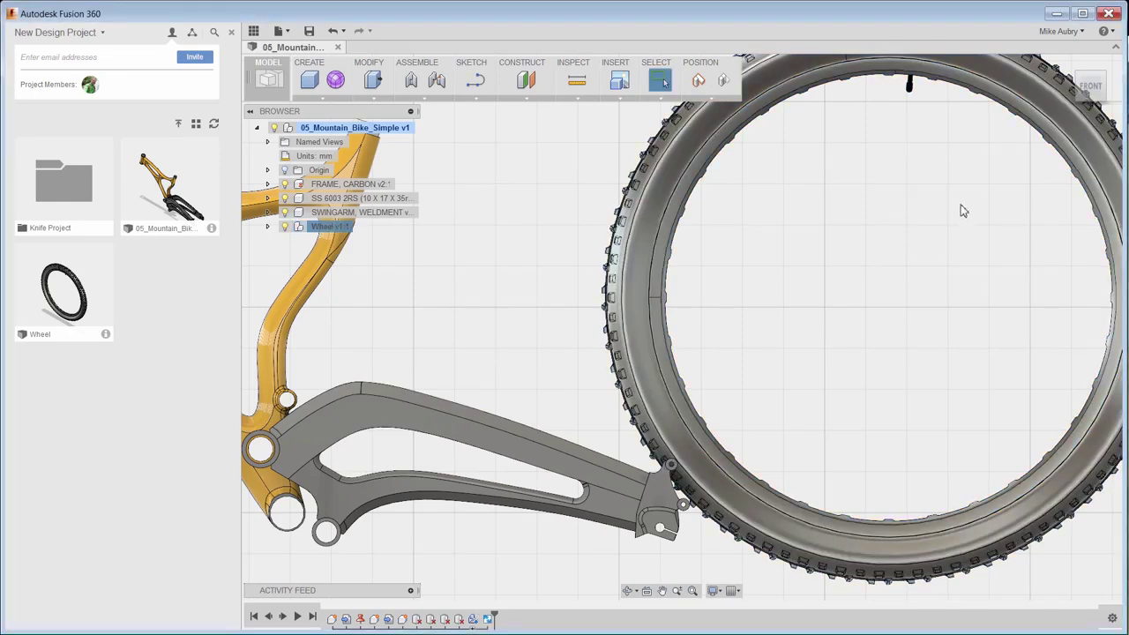
left_click(382, 102)
left_click(465, 327)
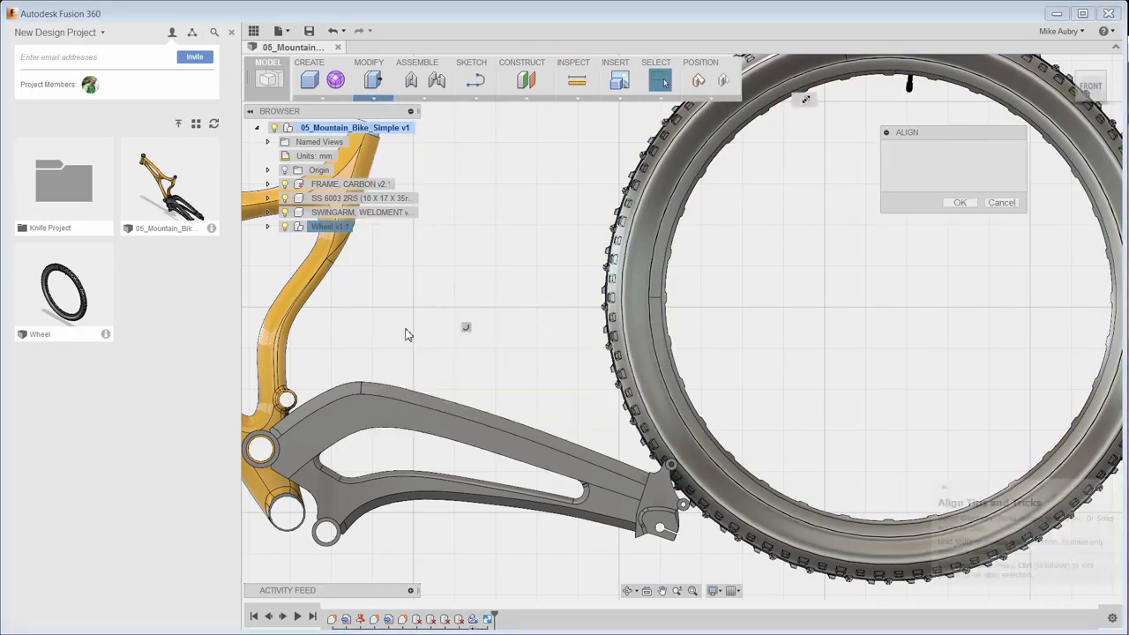
Align the wheel's hub face onto the swingarm dropout hole.
left_click(667, 215)
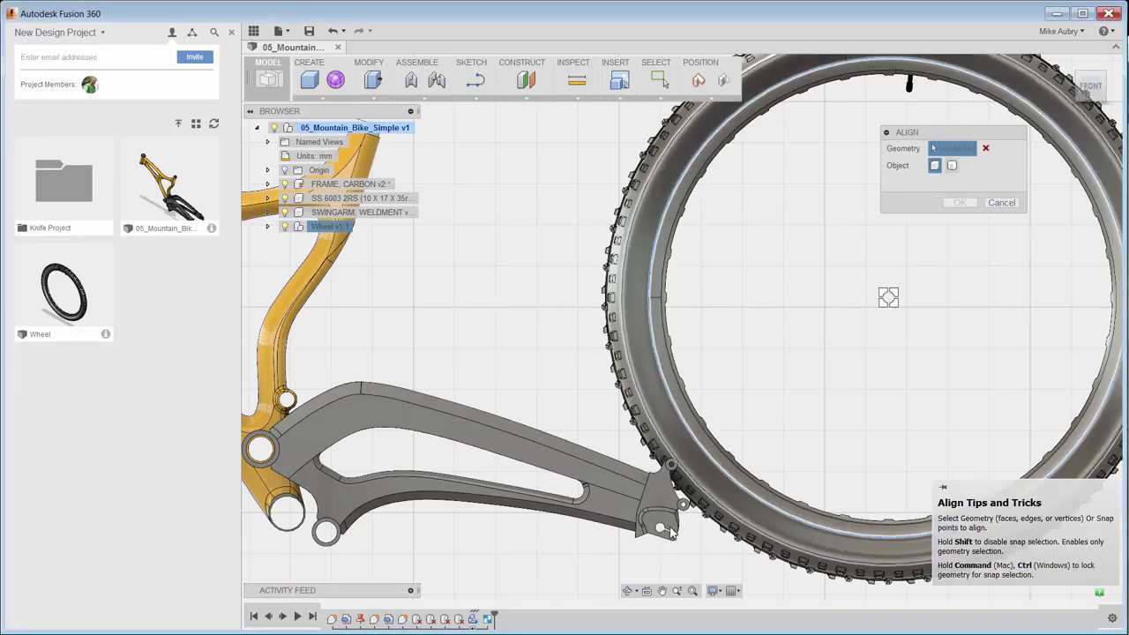
scroll(671, 532, "up", 5)
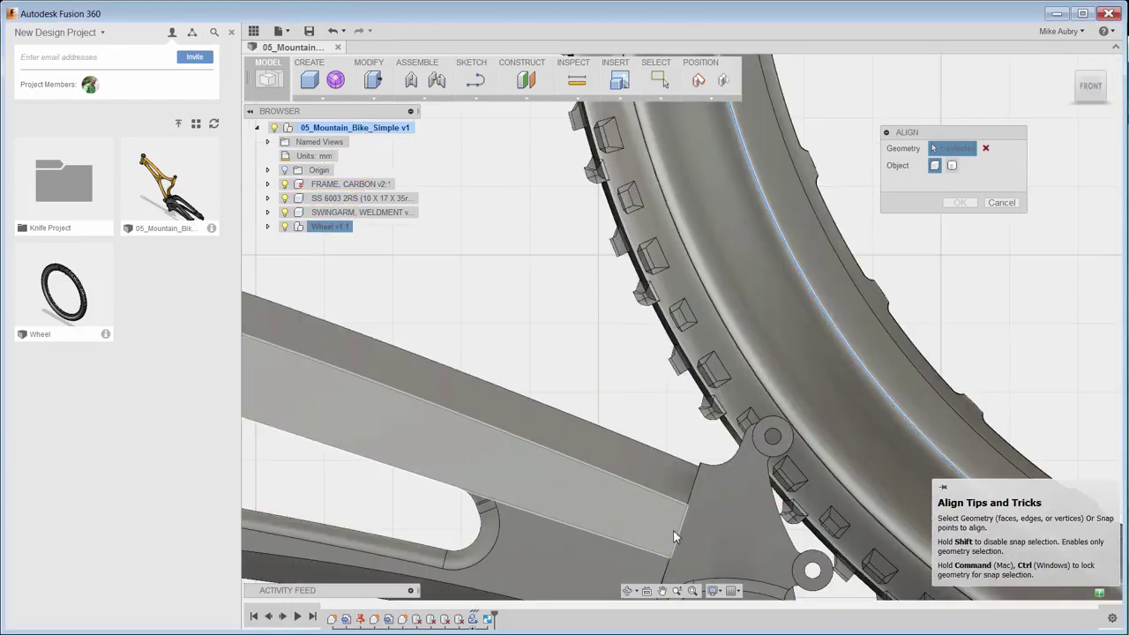
scroll(508, 315, "up", 3)
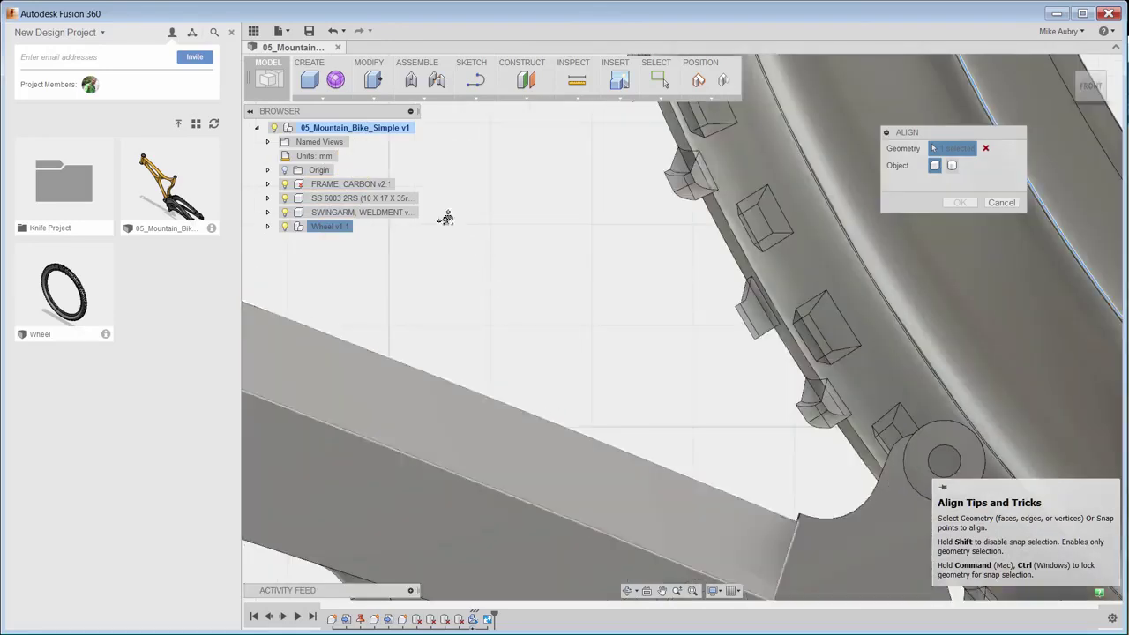
scroll(593, 328, "down", 3)
scroll(720, 411, "down", 2)
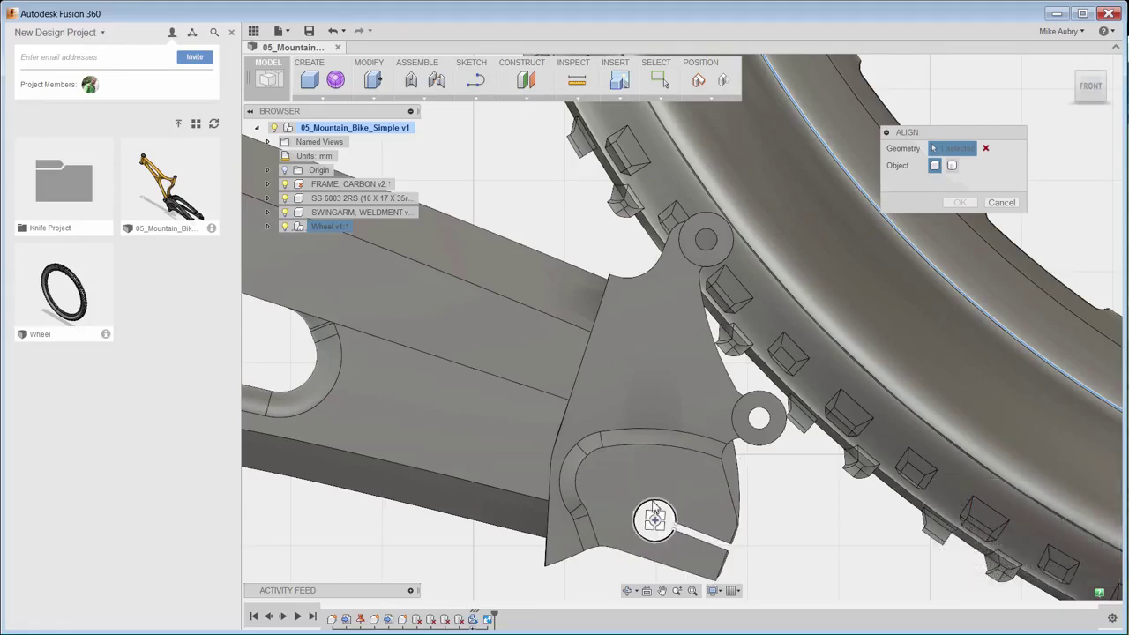
left_click(653, 516)
scroll(670, 511, "down", 5)
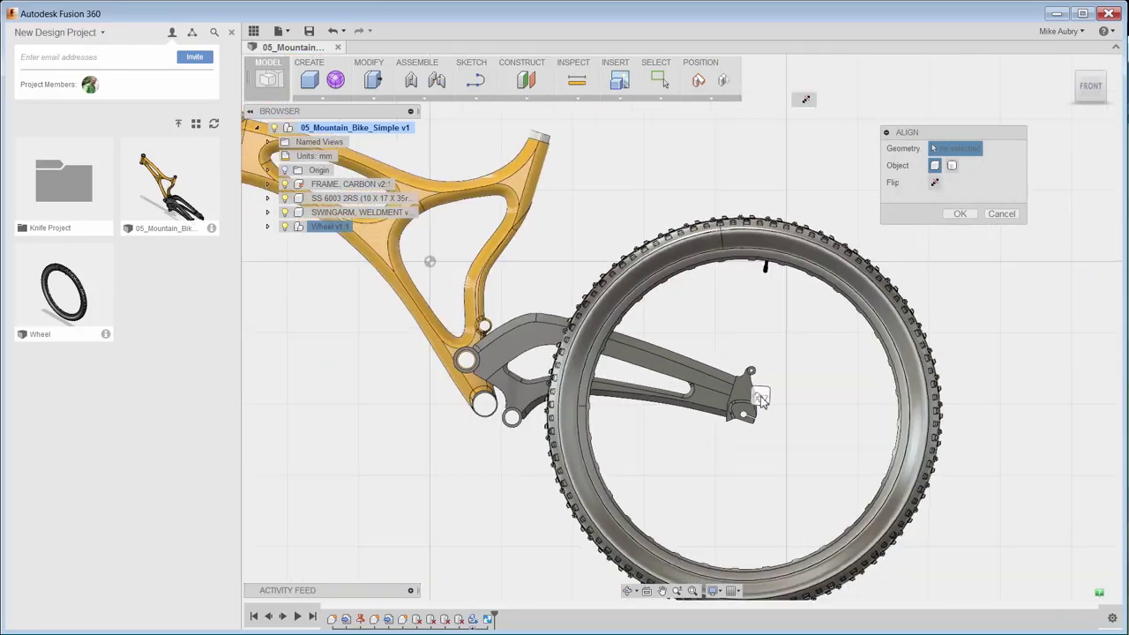
scroll(767, 388, "down", 3)
left_click(959, 213)
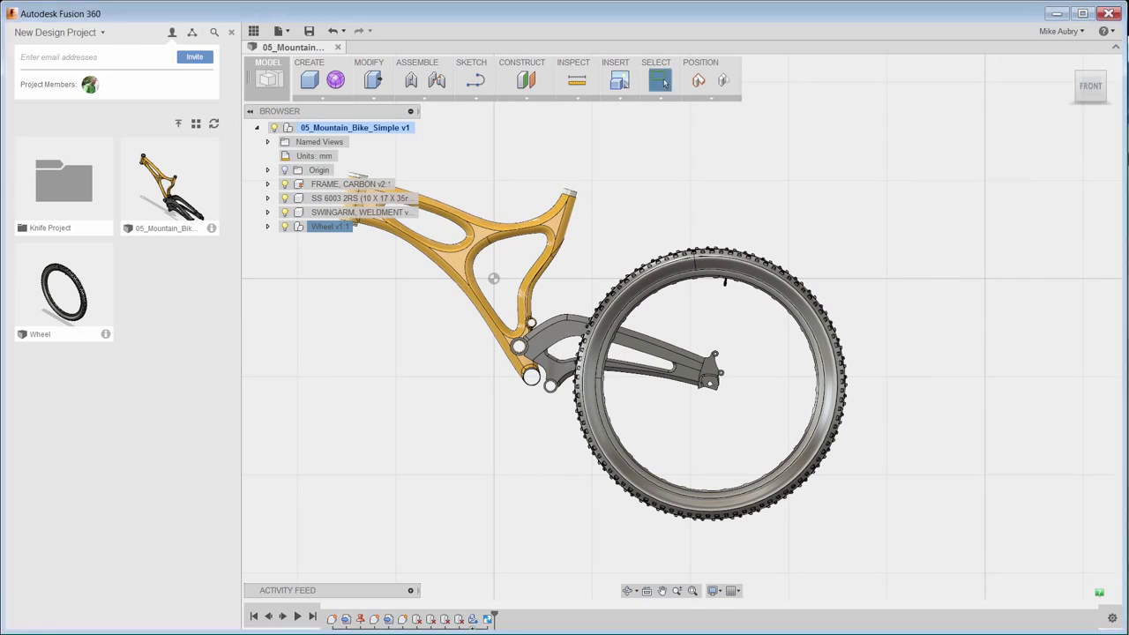
From the Right view, move the Wheel -60 mm along Z to centre it between the arms.
left_click(1092, 105)
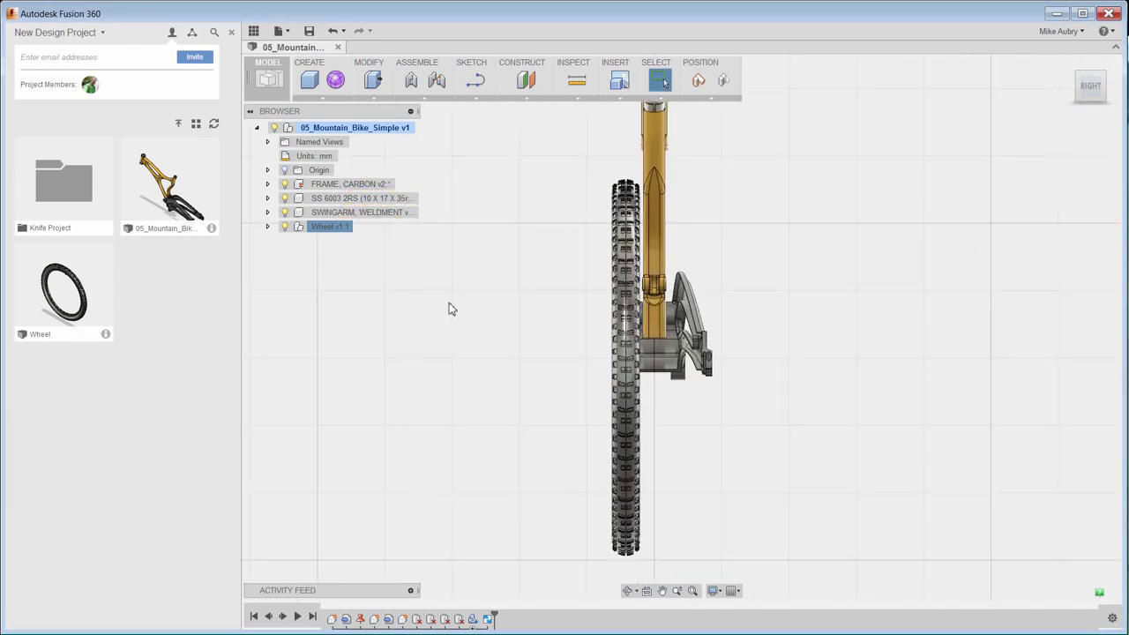
right_click(344, 228)
left_click(366, 233)
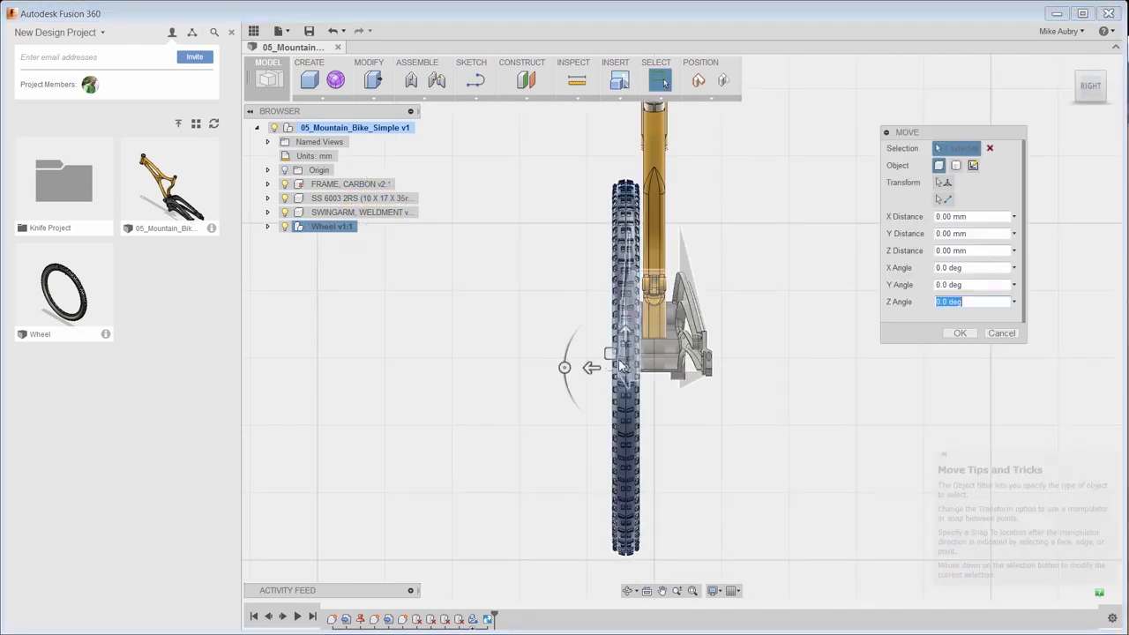
left_click_drag(572, 367, 629, 370)
scroll(629, 371, "up", 5)
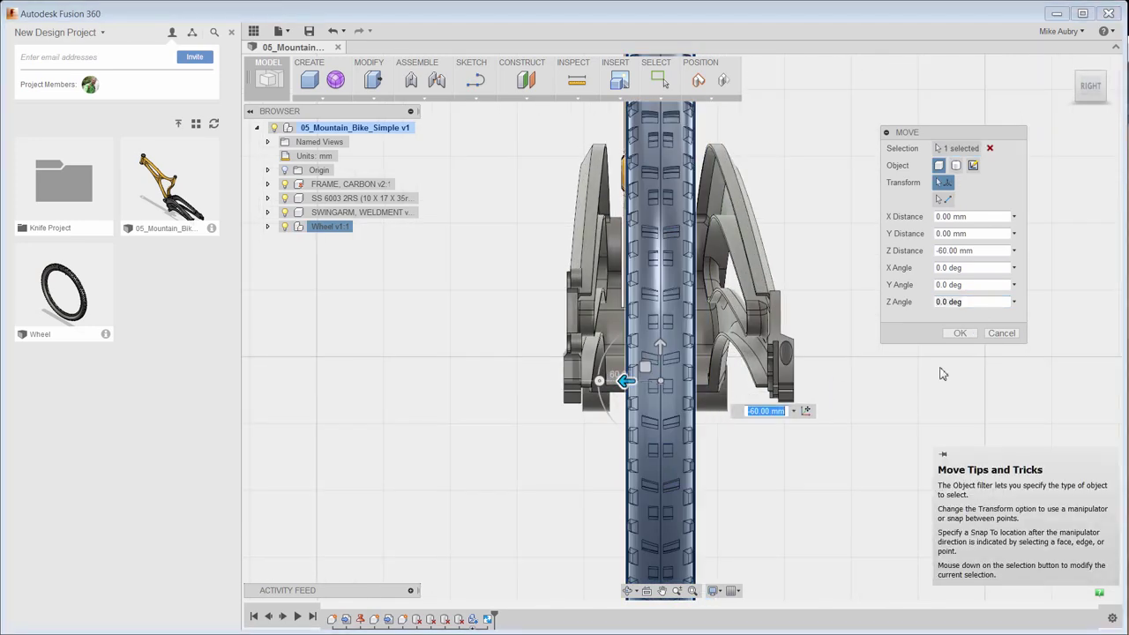
left_click(959, 333)
middle_click_drag(864, 323, 710, 384, "shift")
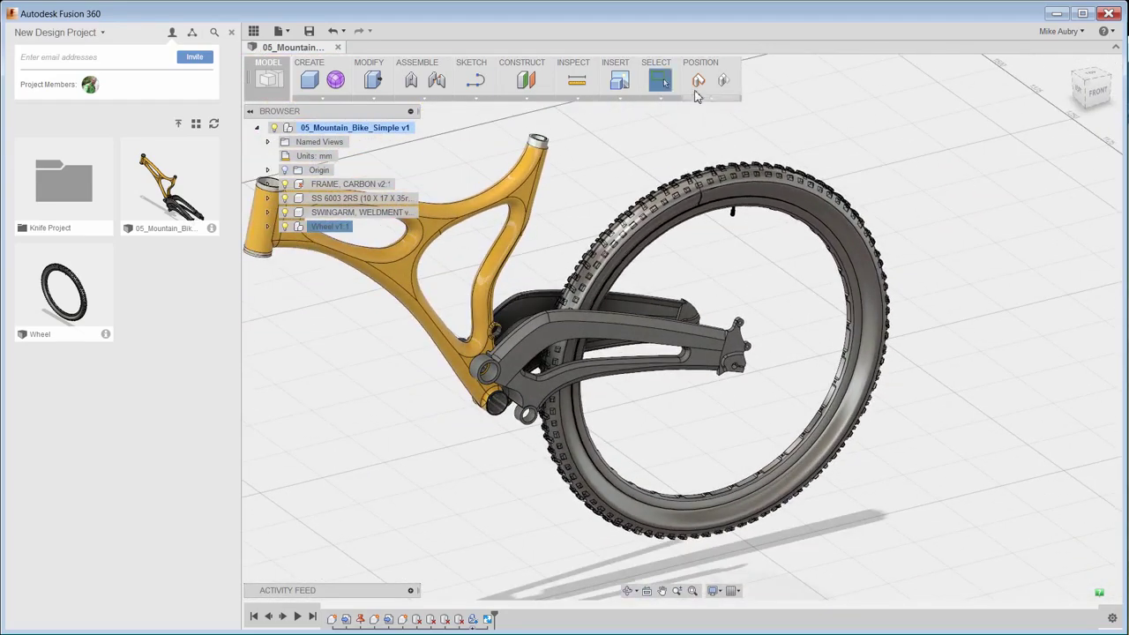
key("F6")
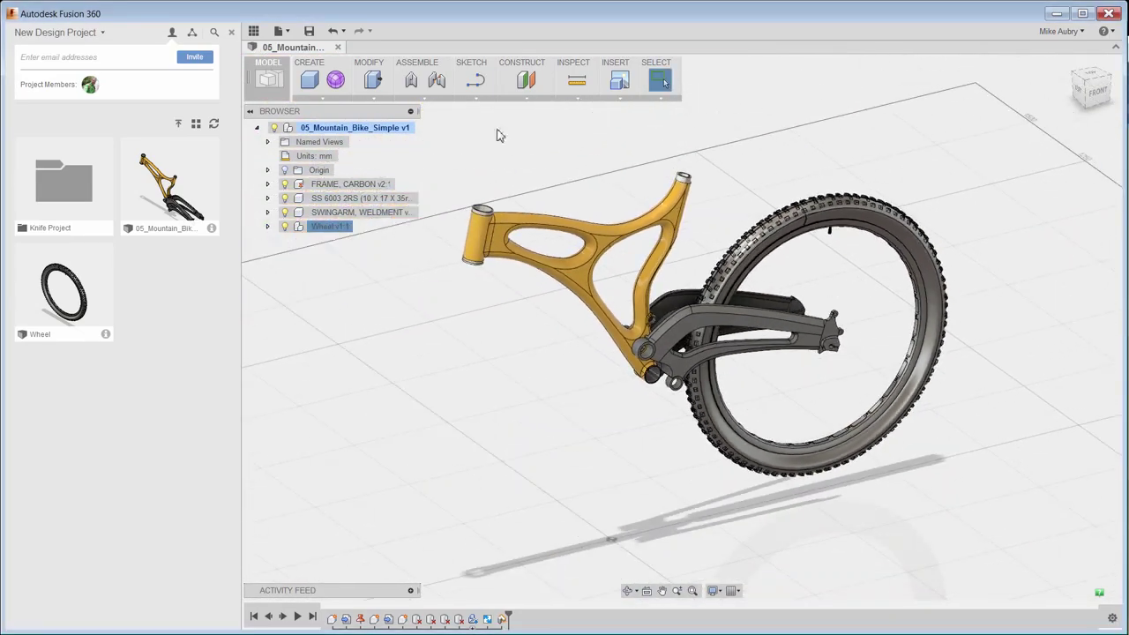
Post an 'Added Wheel' comment with a model snapshot in the Activity Feed.
left_click(410, 591)
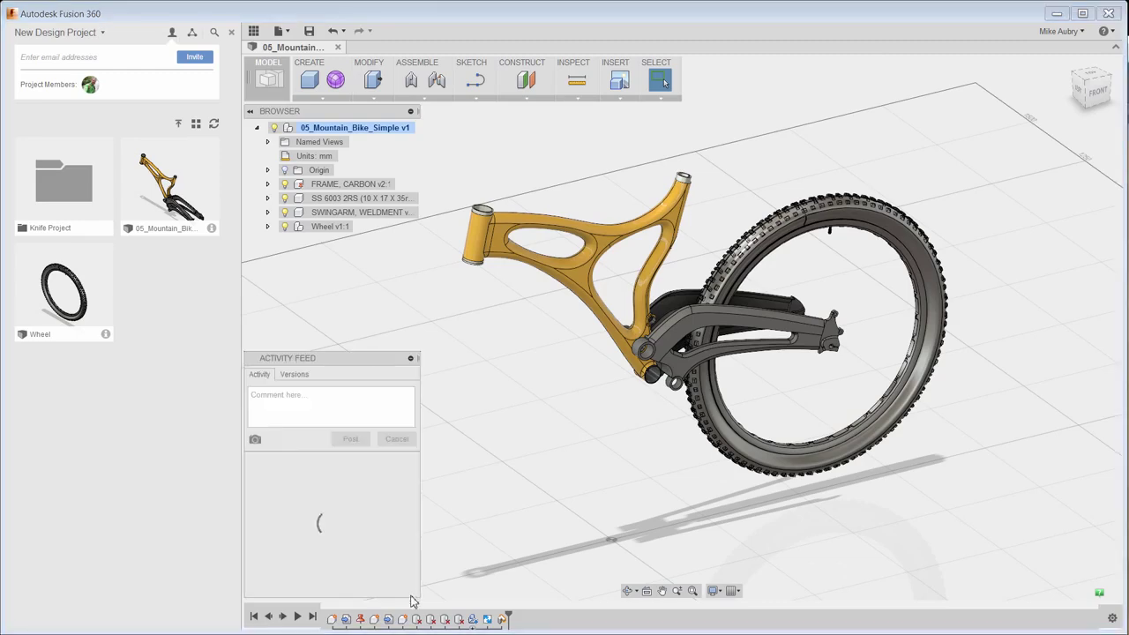
scroll(887, 317, "up", 1)
scroll(887, 317, "up", 2)
scroll(834, 335, "up", 3)
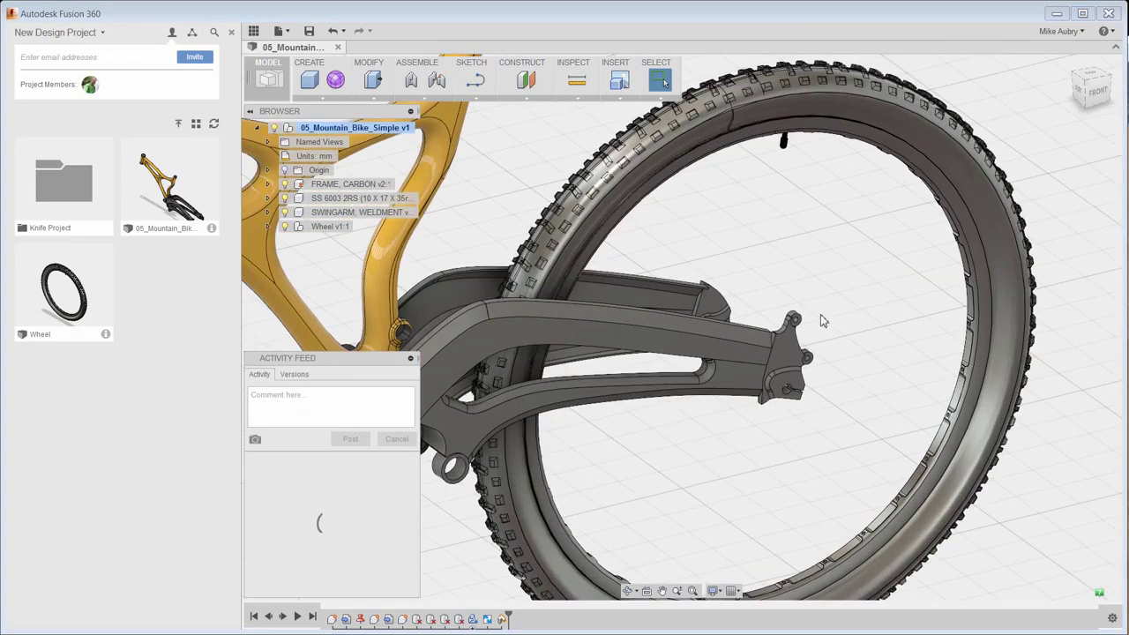
left_click(256, 441)
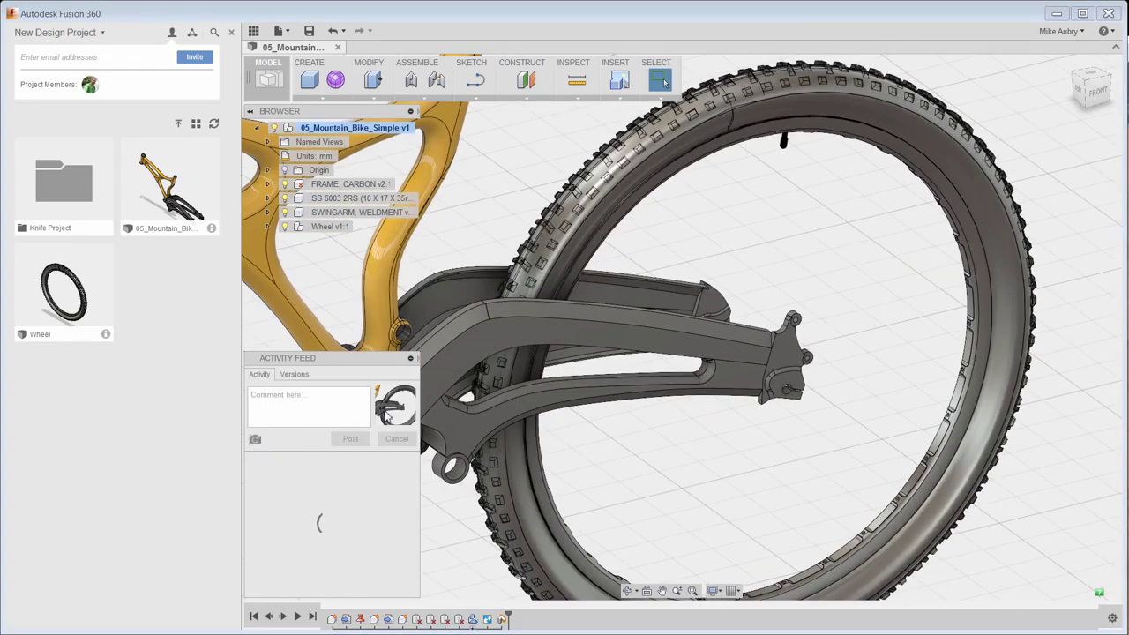
type("Added Wheel")
left_click(352, 441)
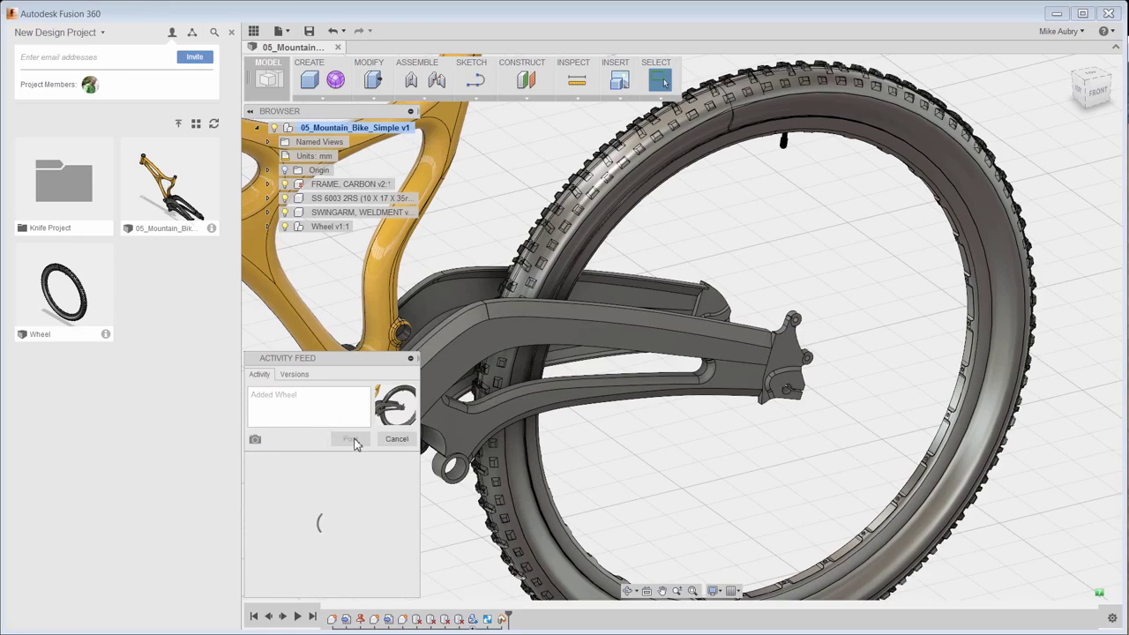
Collapse the Activity Feed, then save and close the mountain bike design.
left_click(410, 358)
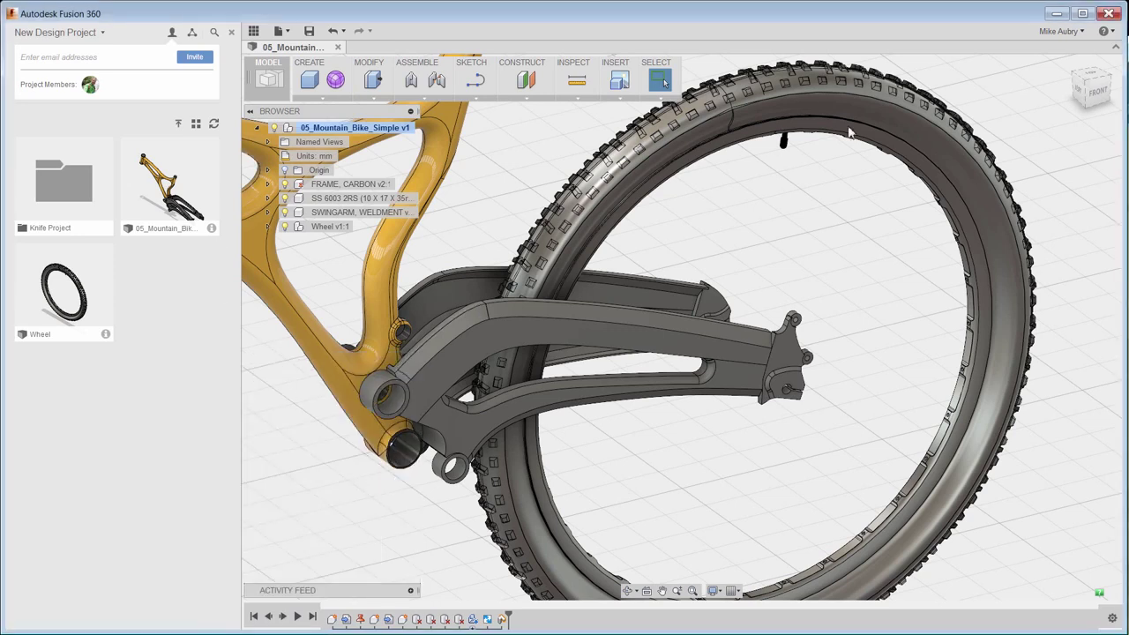
left_click(337, 48)
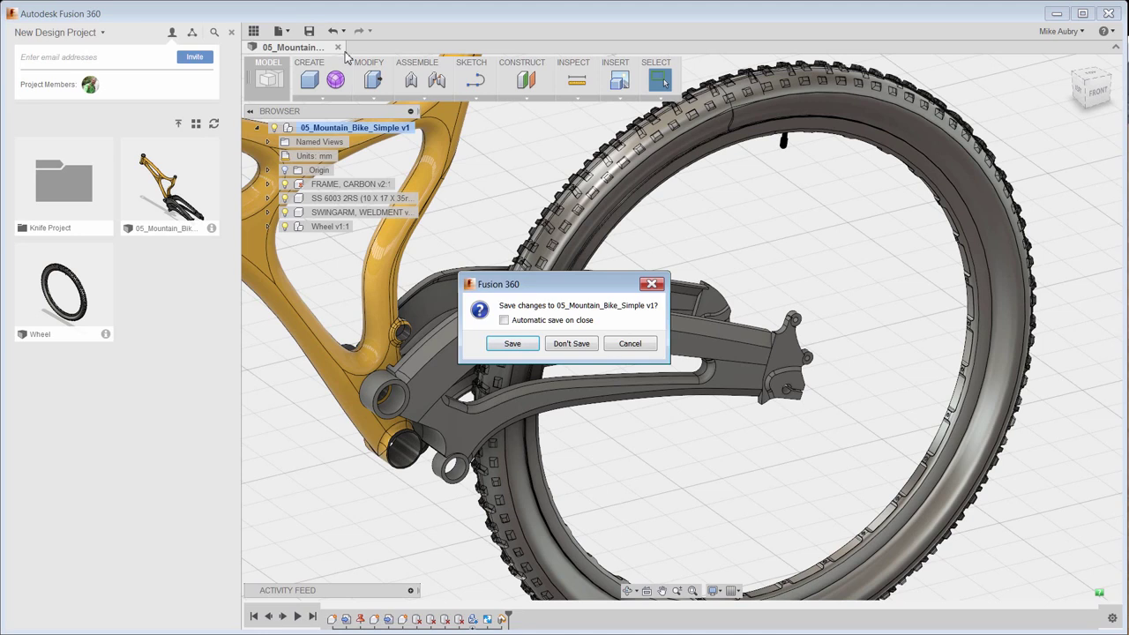
left_click(515, 346)
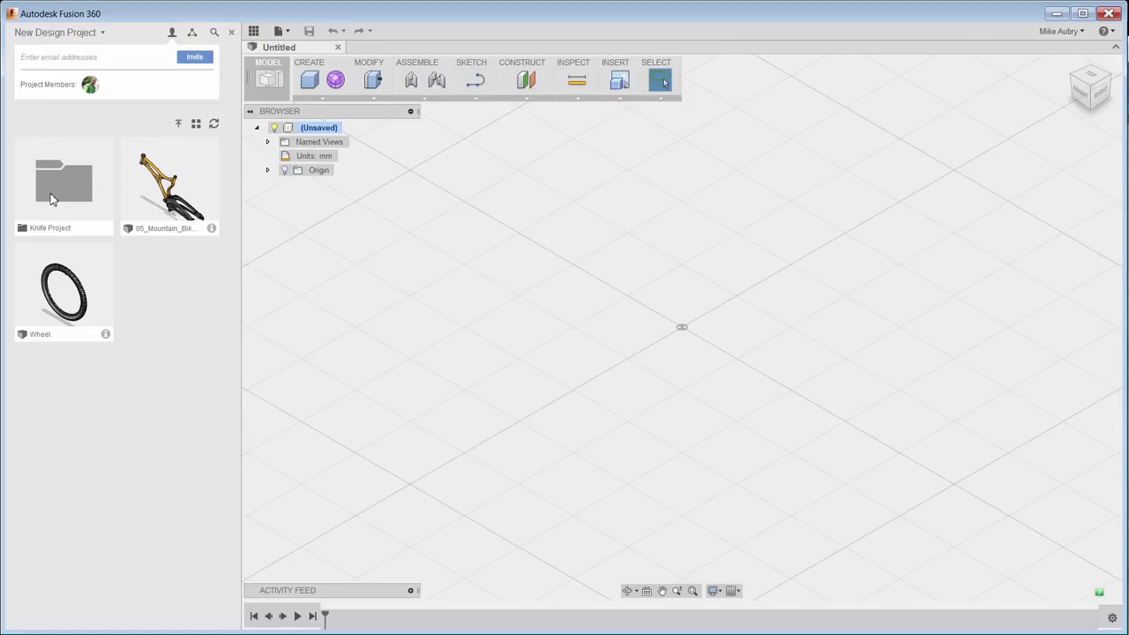
In Knife Project, start a public link share for 05_New_Utility_Knife.
double_click(50, 193)
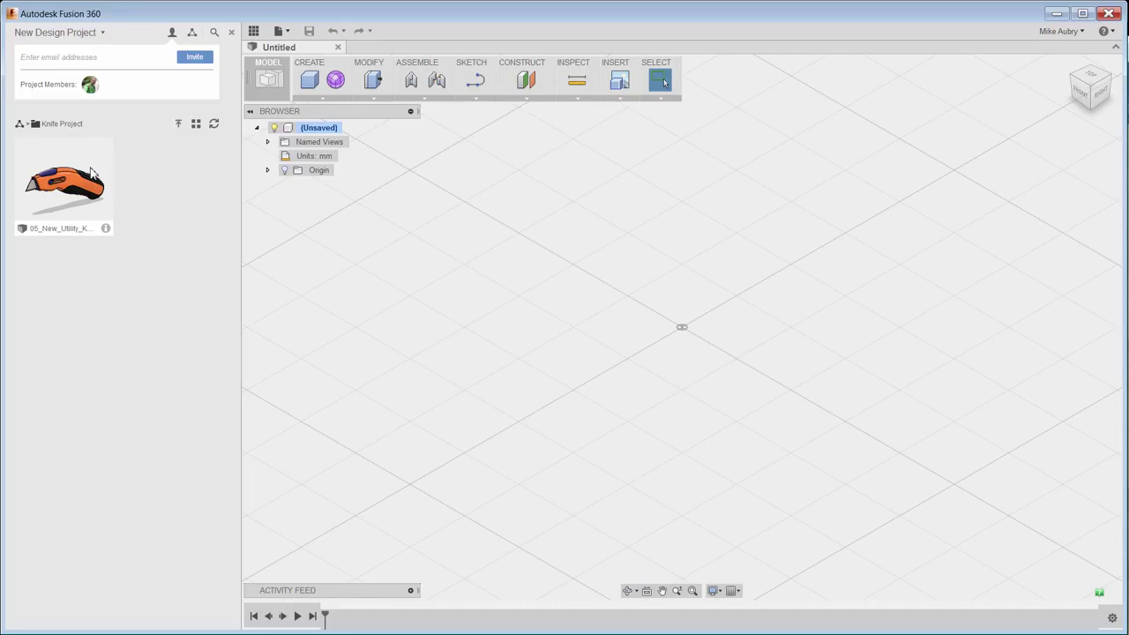
right_click(76, 184)
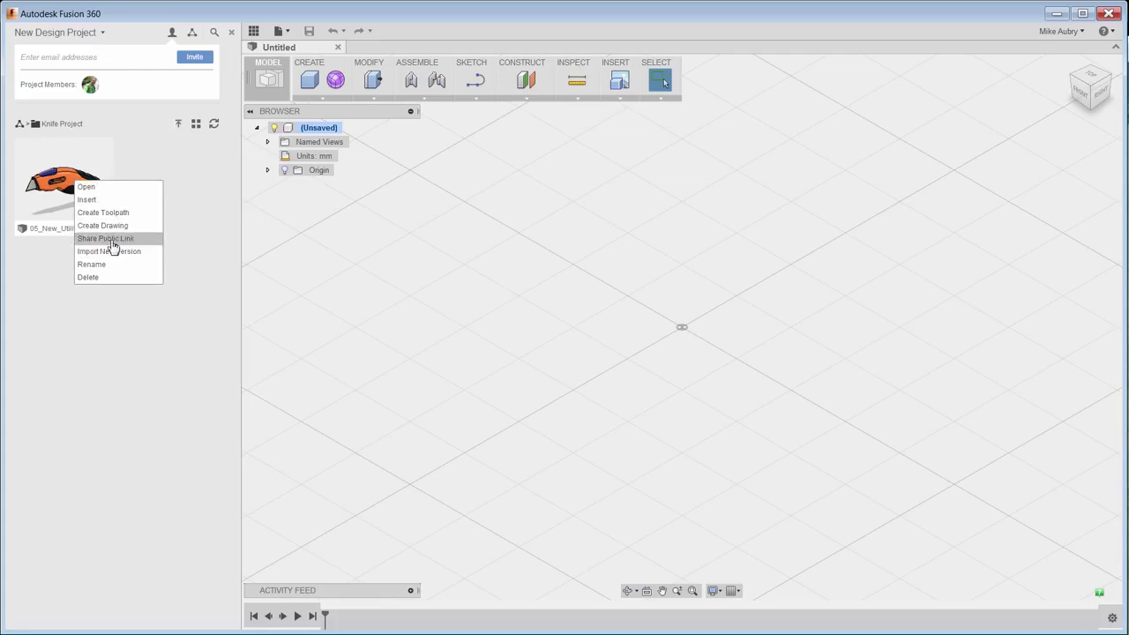
left_click(112, 239)
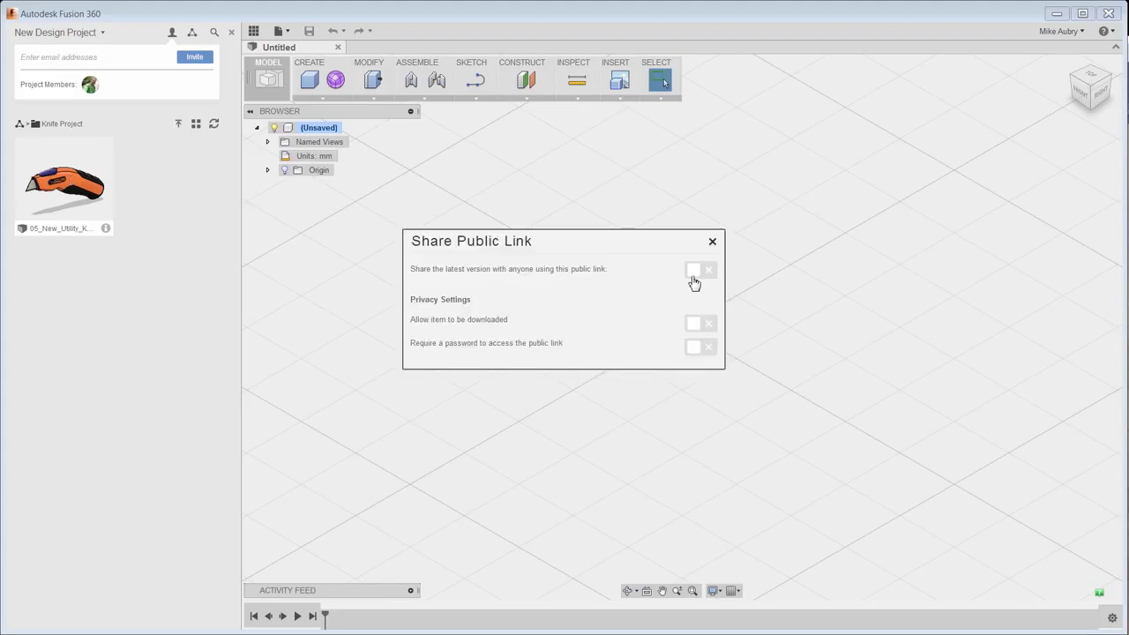
Turn on the public link with downloading allowed and a required link password.
left_click(558, 278)
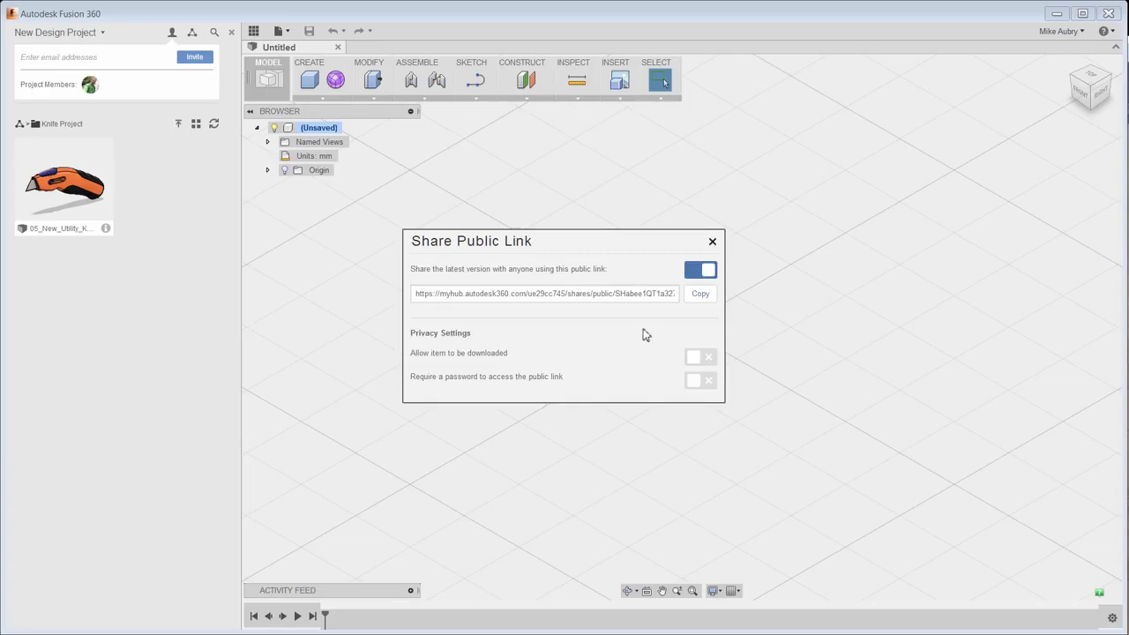
left_click(697, 359)
left_click(701, 383)
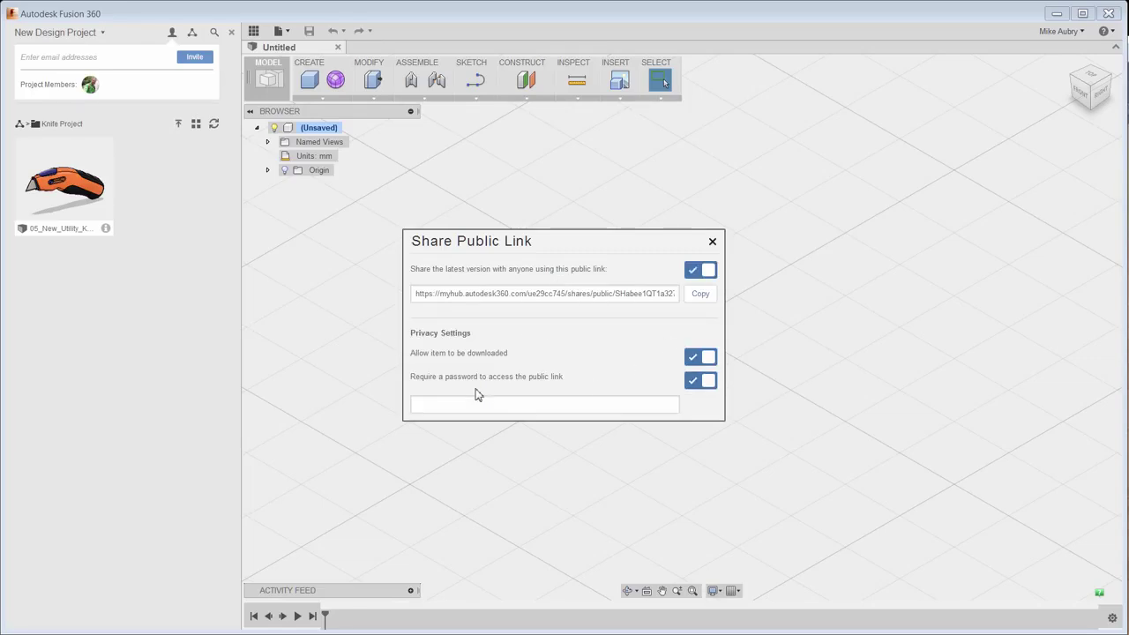
left_click(489, 405)
type("Fusion!")
left_click(713, 243)
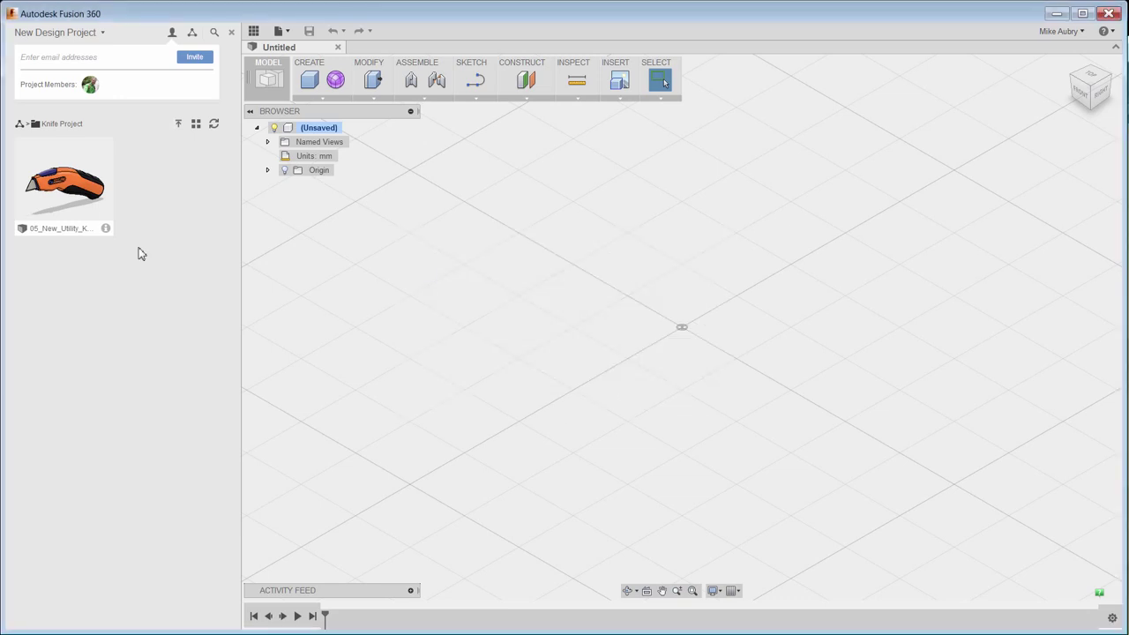
right_click(98, 220)
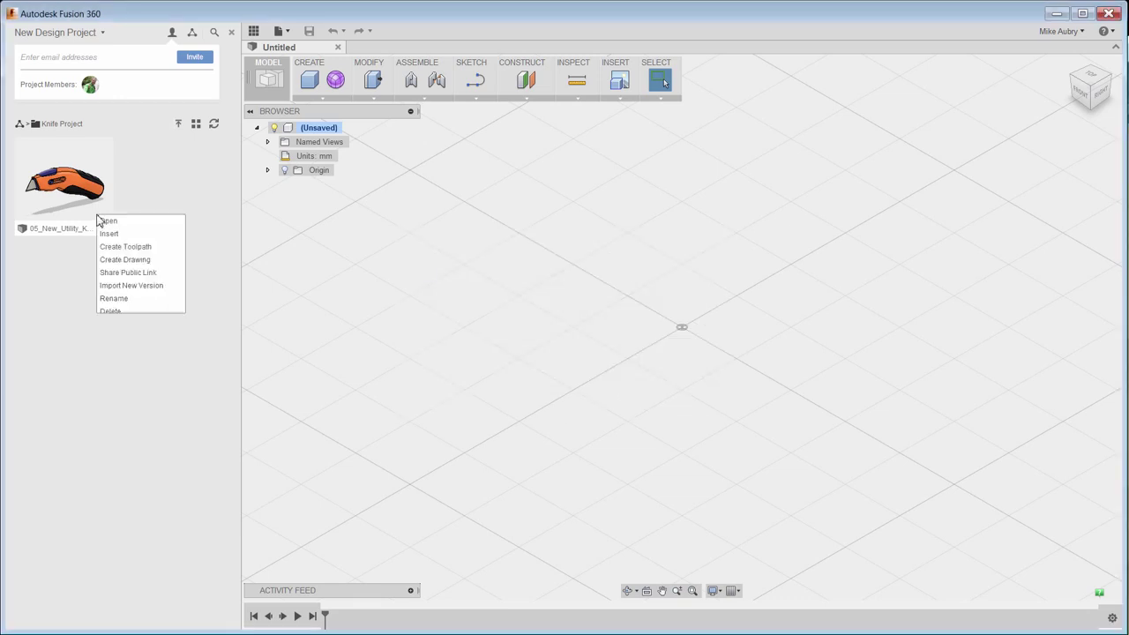
left_click(180, 209)
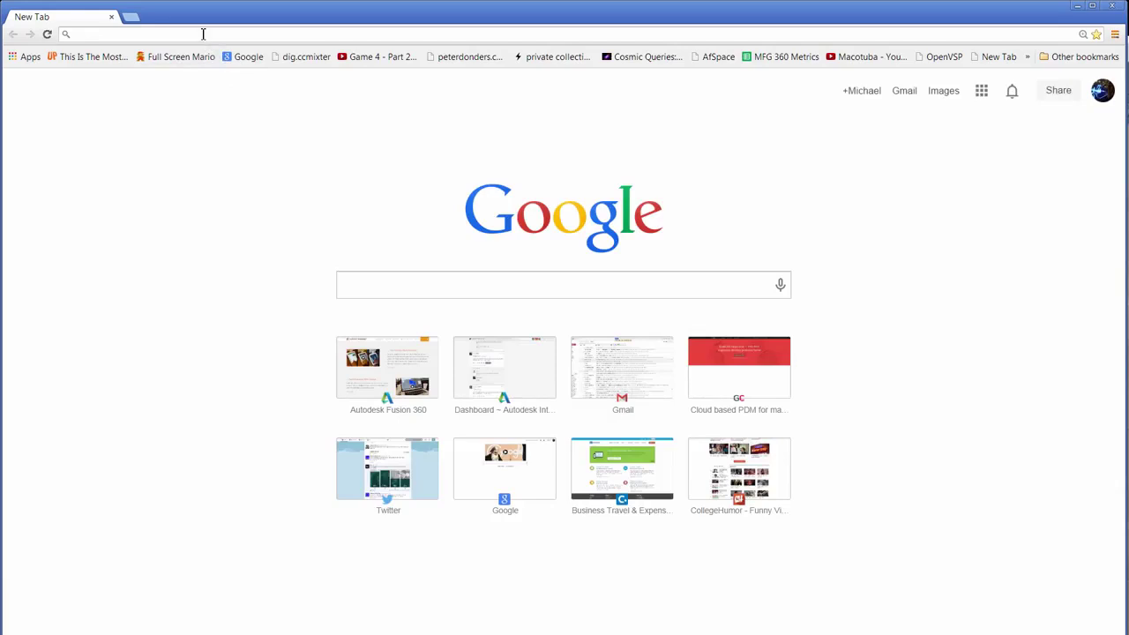
Paste the shared knife link into Chrome and unlock it with the link password.
right_click(202, 34)
left_click(264, 115)
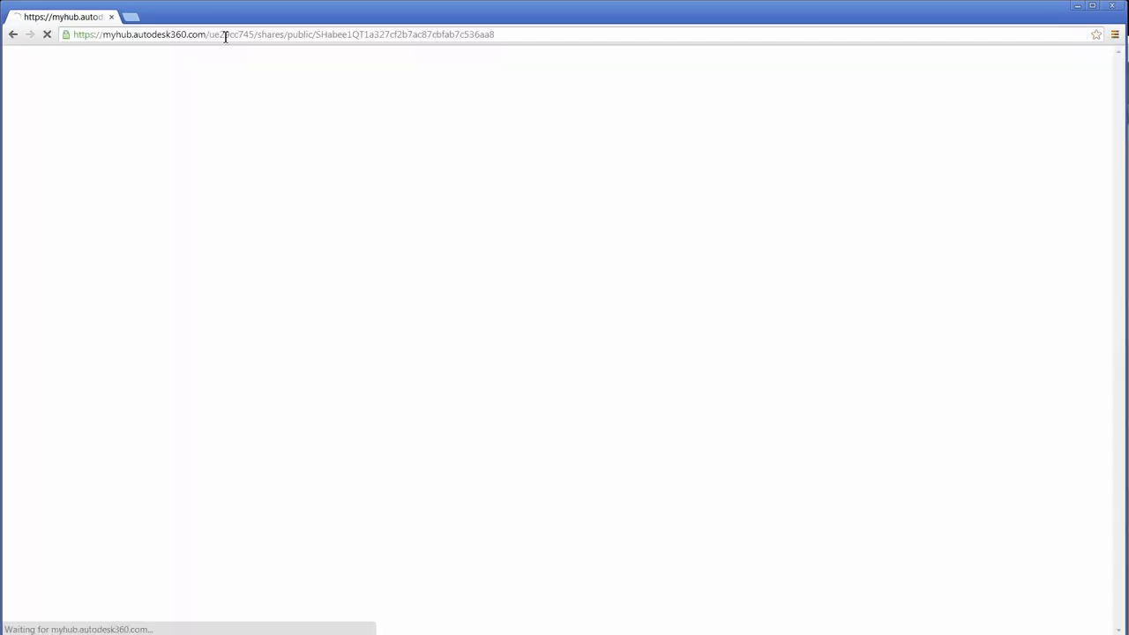
type("*")
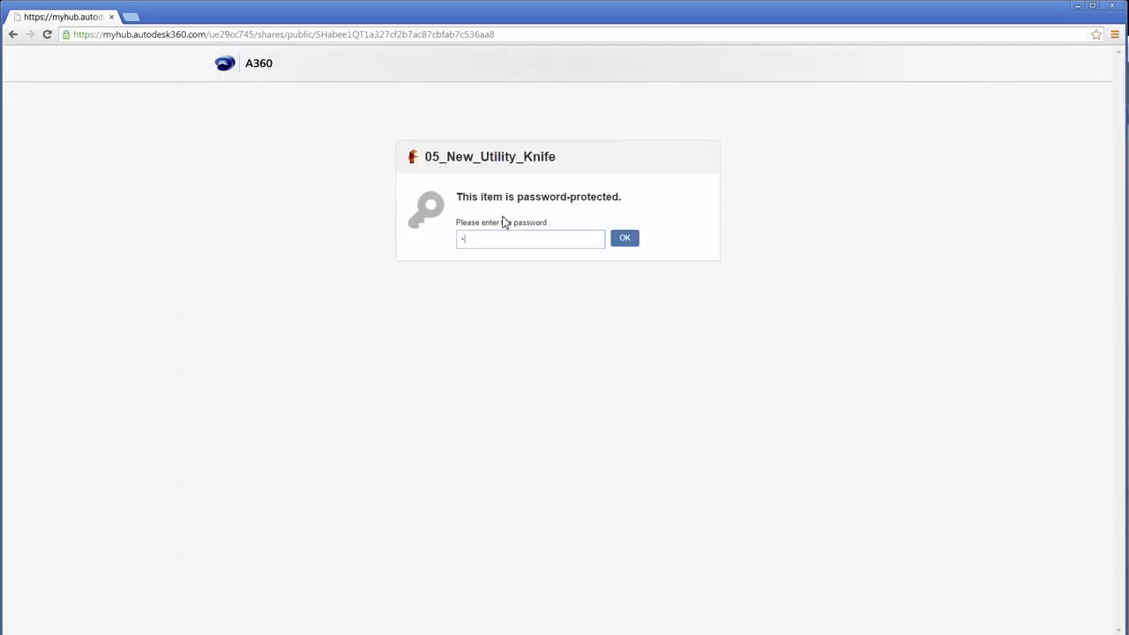
type("******")
left_click(623, 238)
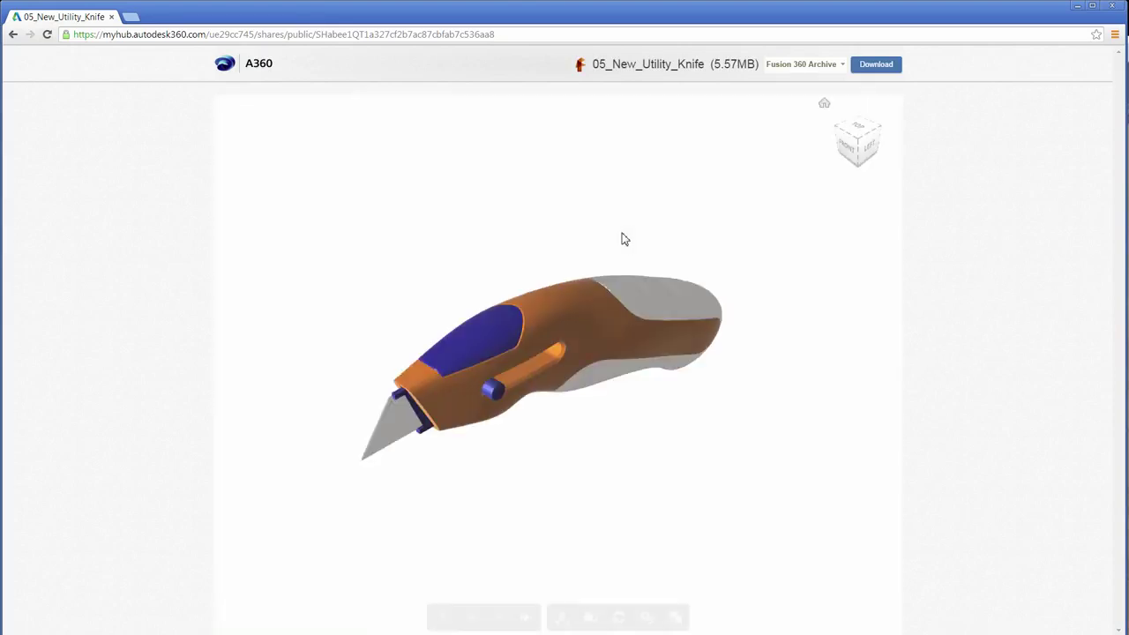
Orbit the knife to its front end and review download formats, keeping Fusion 360 Archive.
left_click_drag(529, 420, 605, 514)
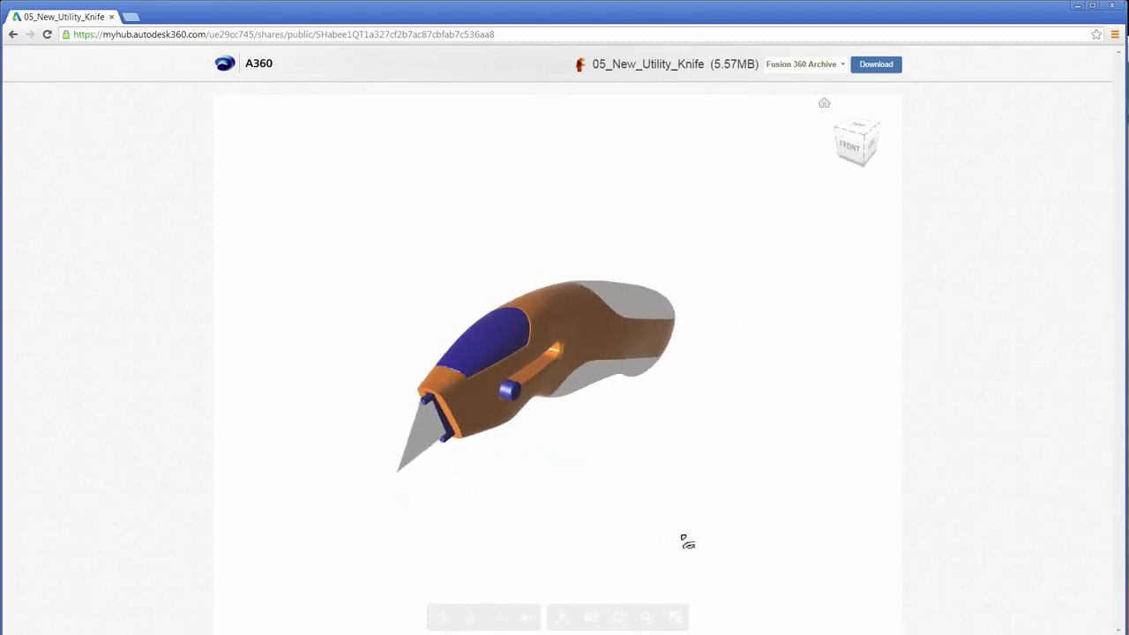
left_click(842, 66)
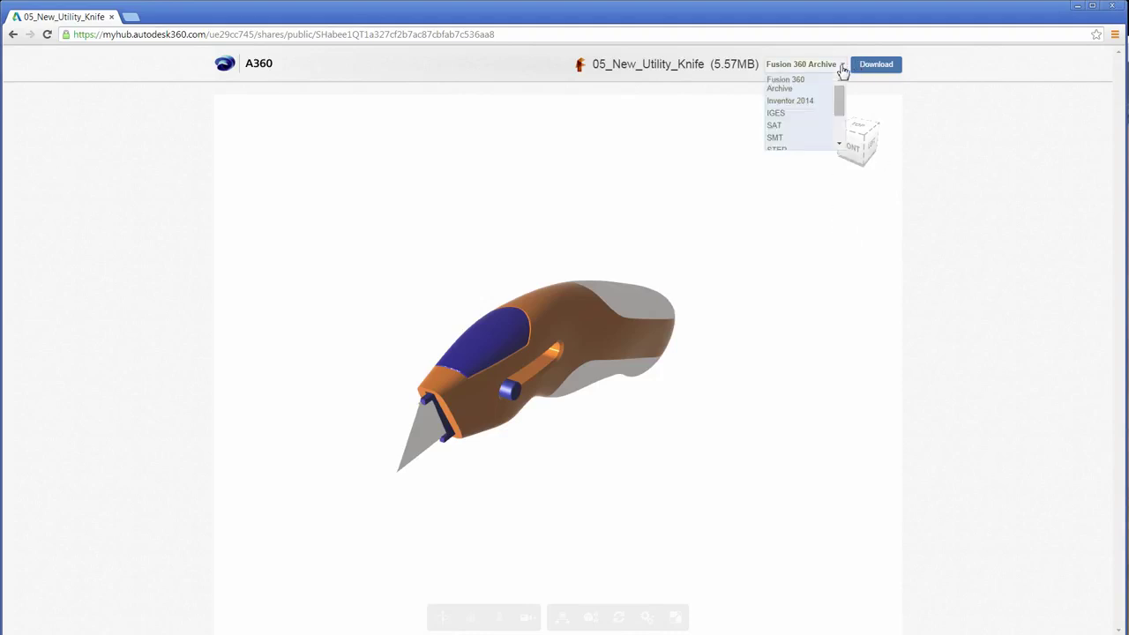
mouse_move(838, 102)
left_mouse_down()
mouse_move(838, 141)
mouse_move(839, 118)
left_mouse_up()
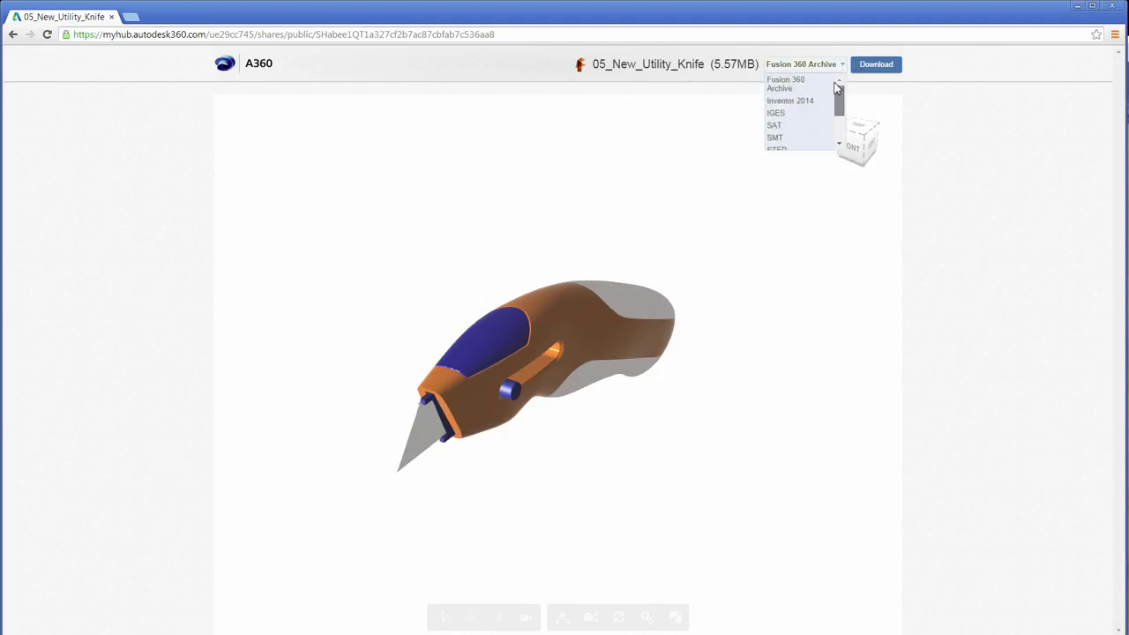
left_click(944, 147)
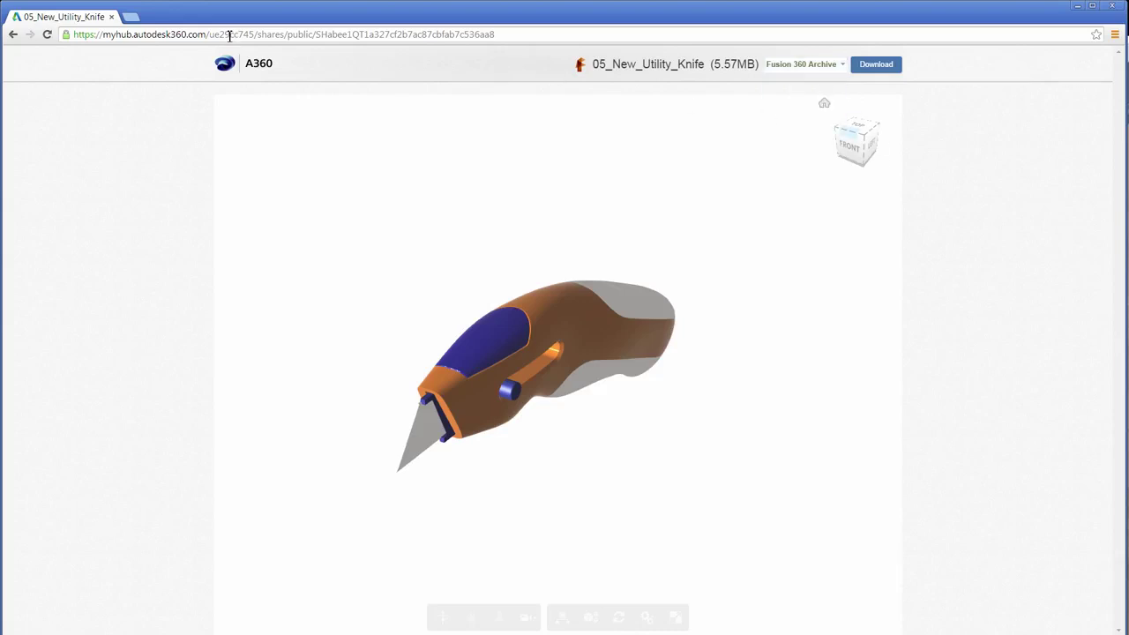